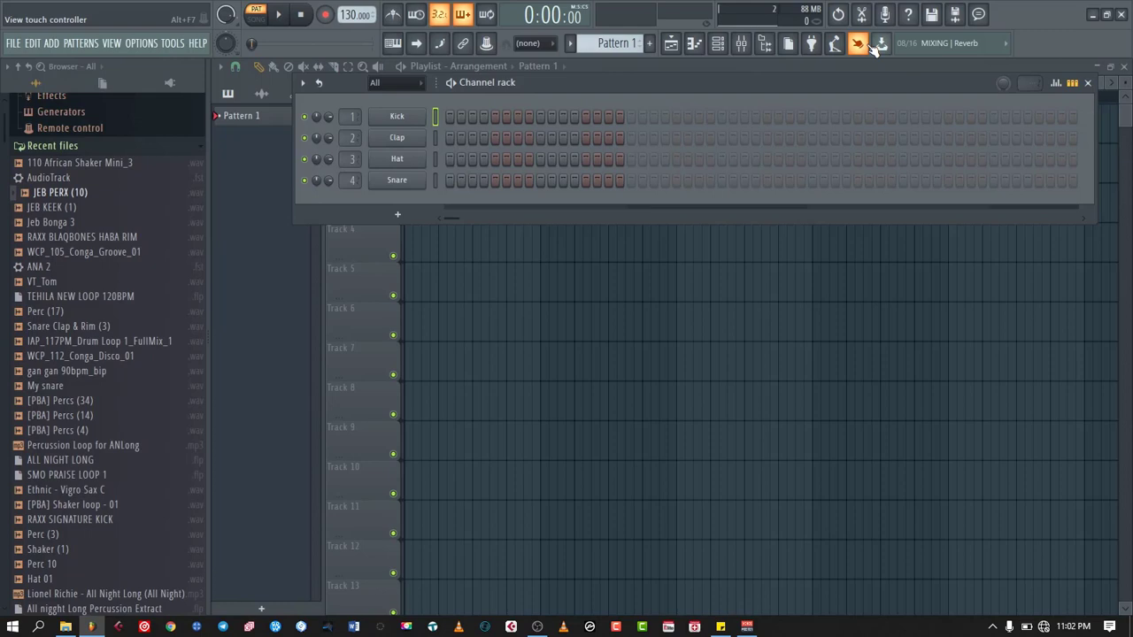
Preview Jeb Bonga 3 and RAXX BLAQBONES HABA RIM from Recent files, then load the rim sample onto the Clap channel.
click(174, 151)
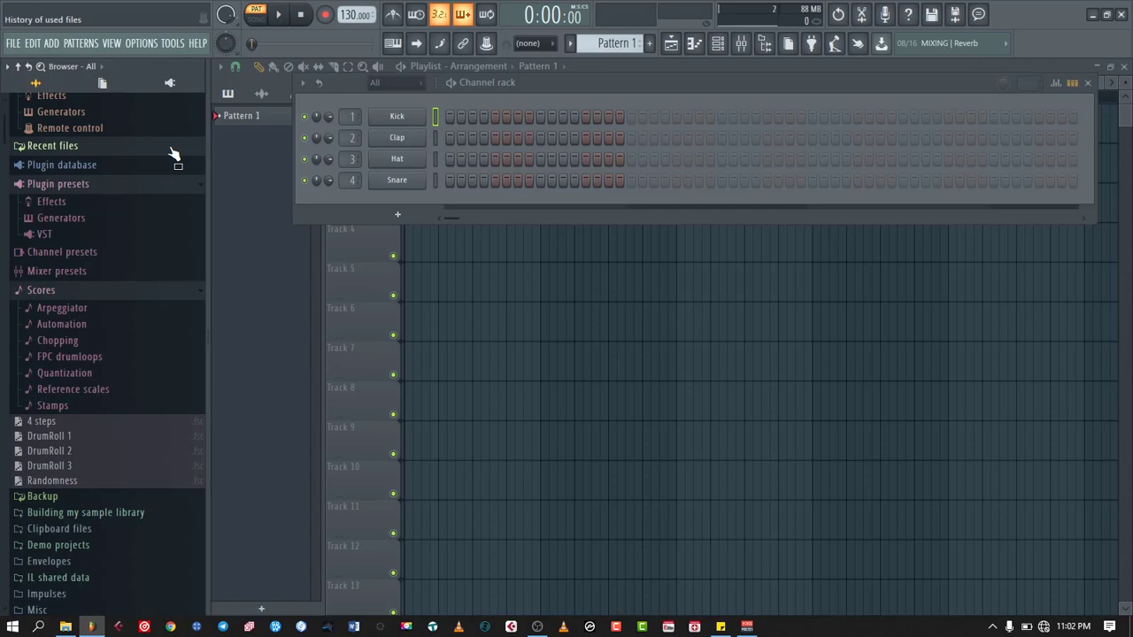
click(148, 145)
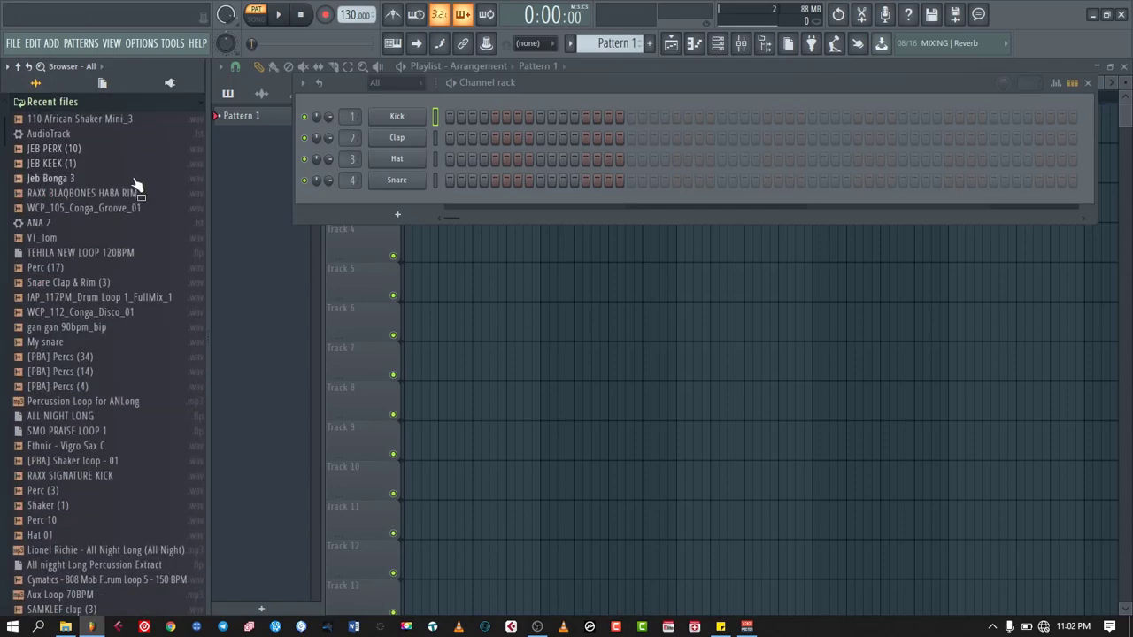
click(135, 182)
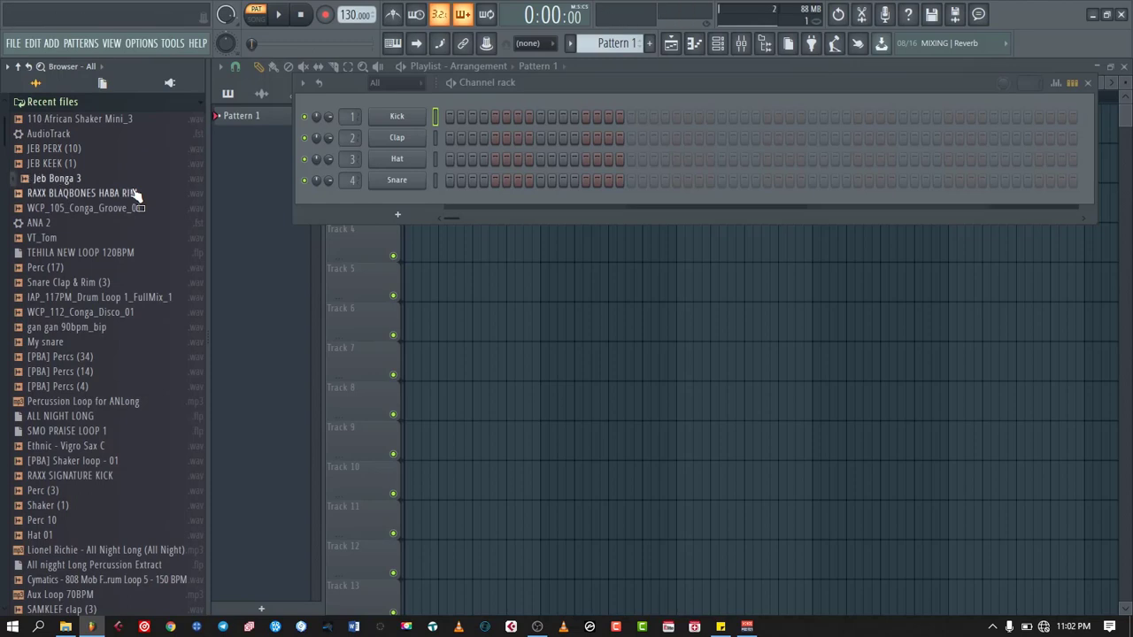
click(134, 193)
drag(134, 193, 391, 140)
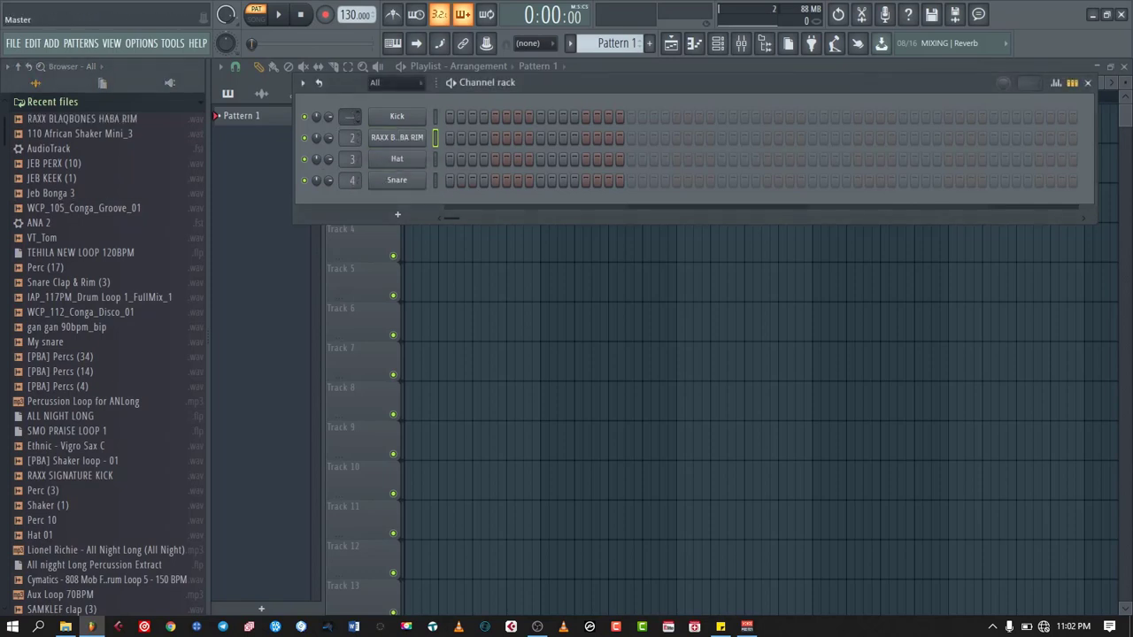
Delete the Kick, Hat and Snare channels, confirming each deletion.
right_click(385, 116)
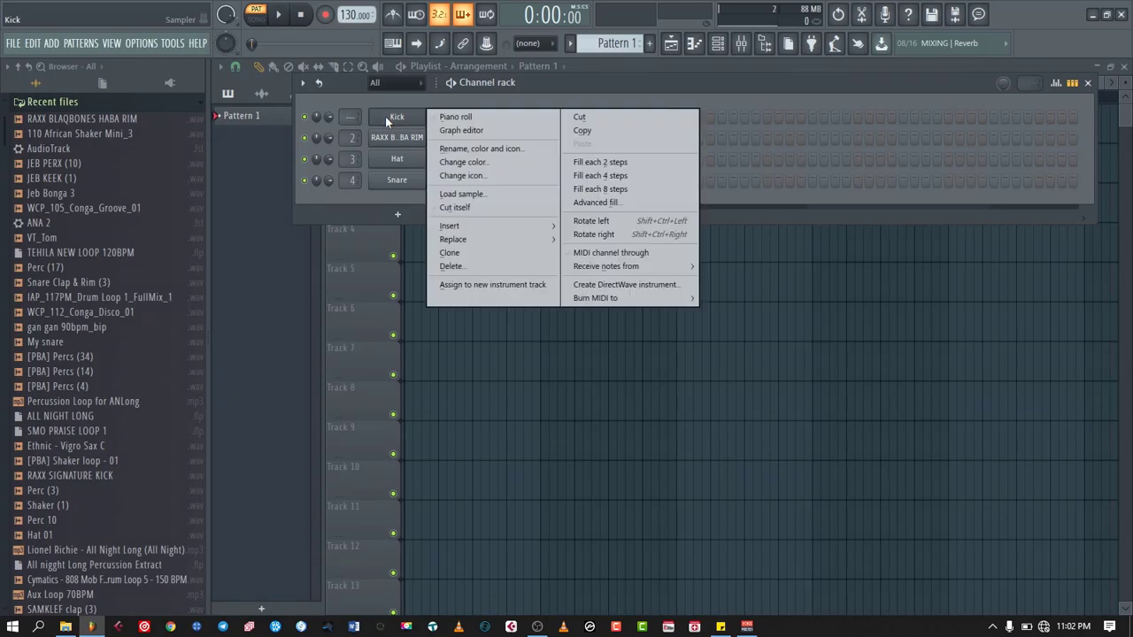
click(468, 266)
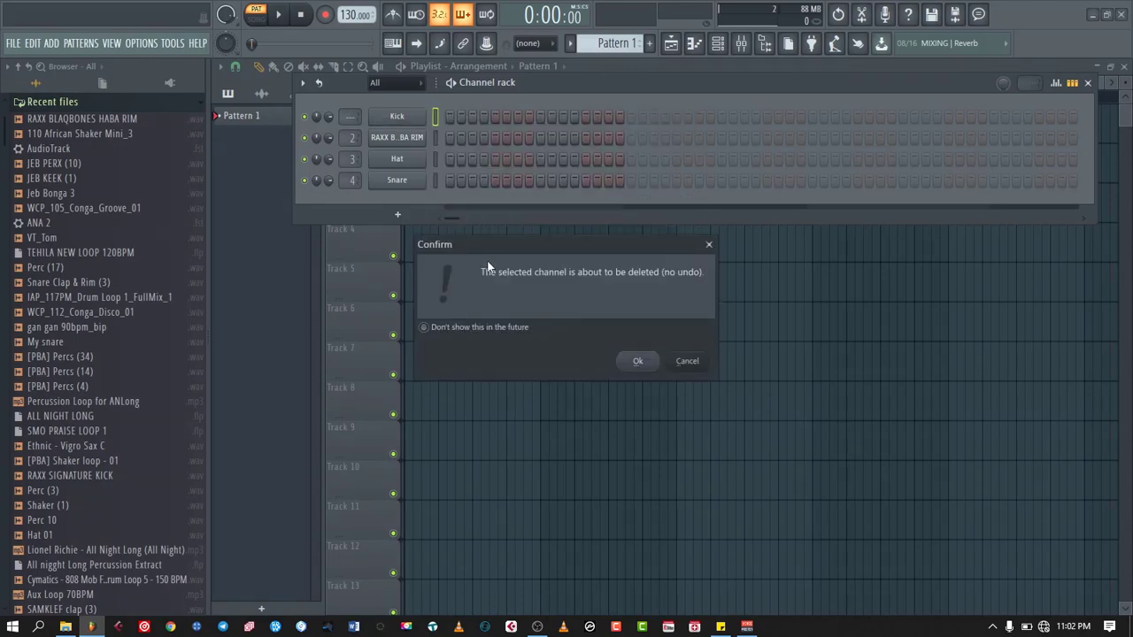
click(633, 361)
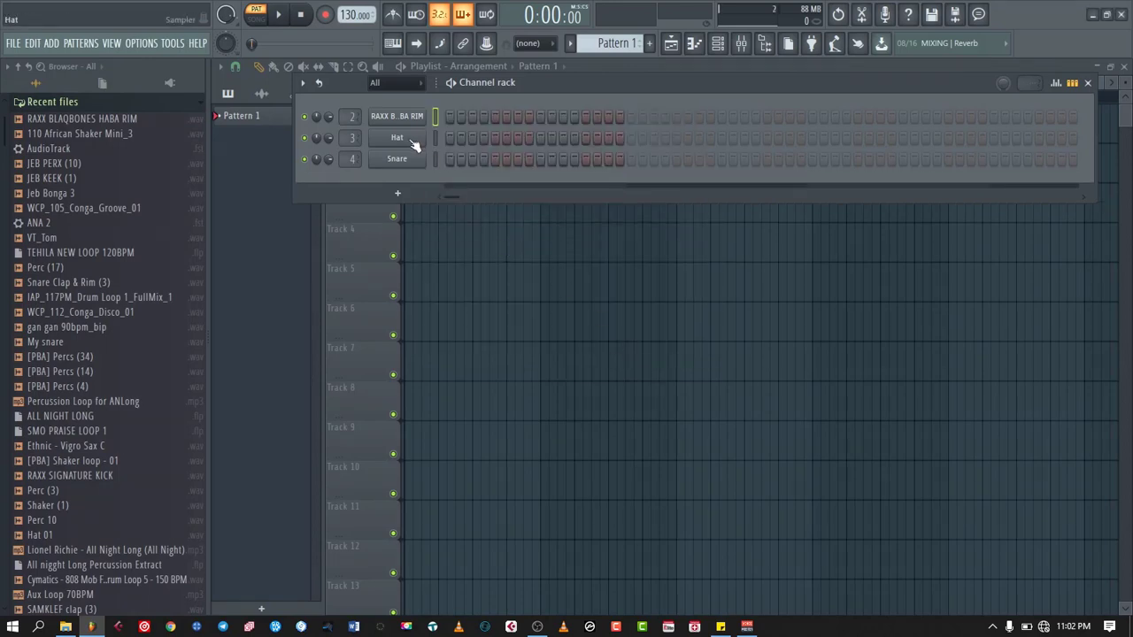
right_click(408, 138)
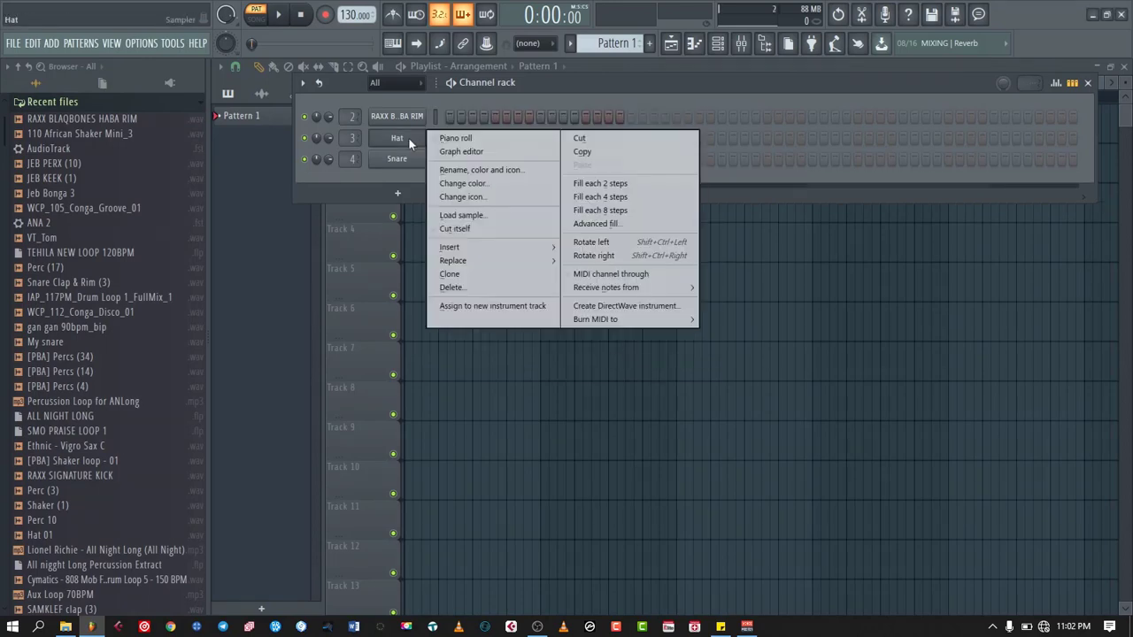
click(454, 287)
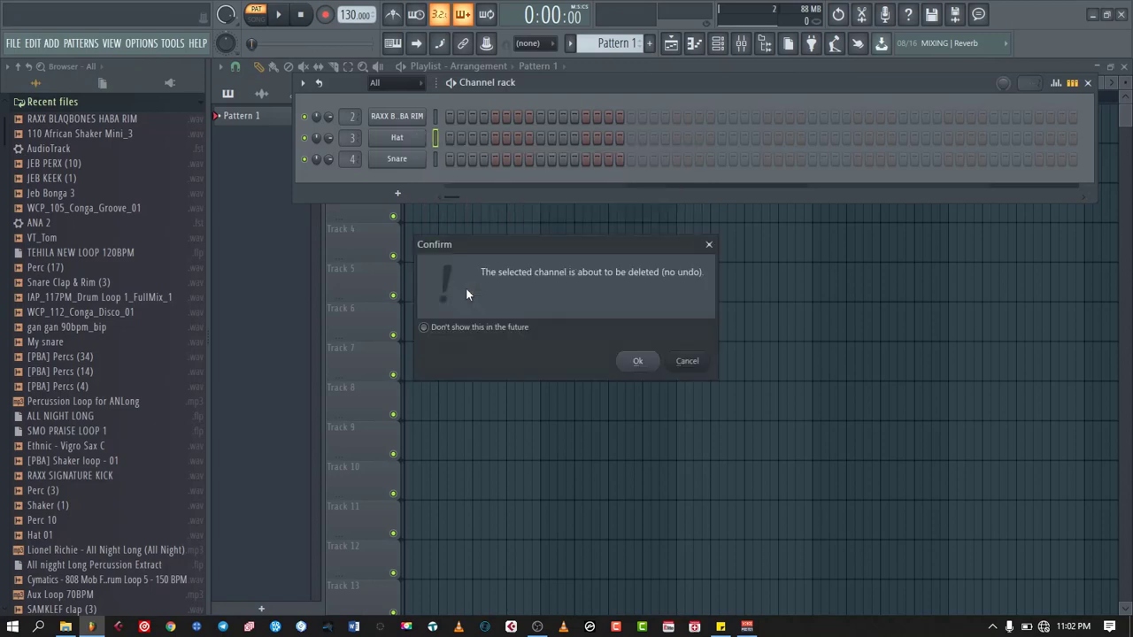
click(637, 361)
right_click(400, 140)
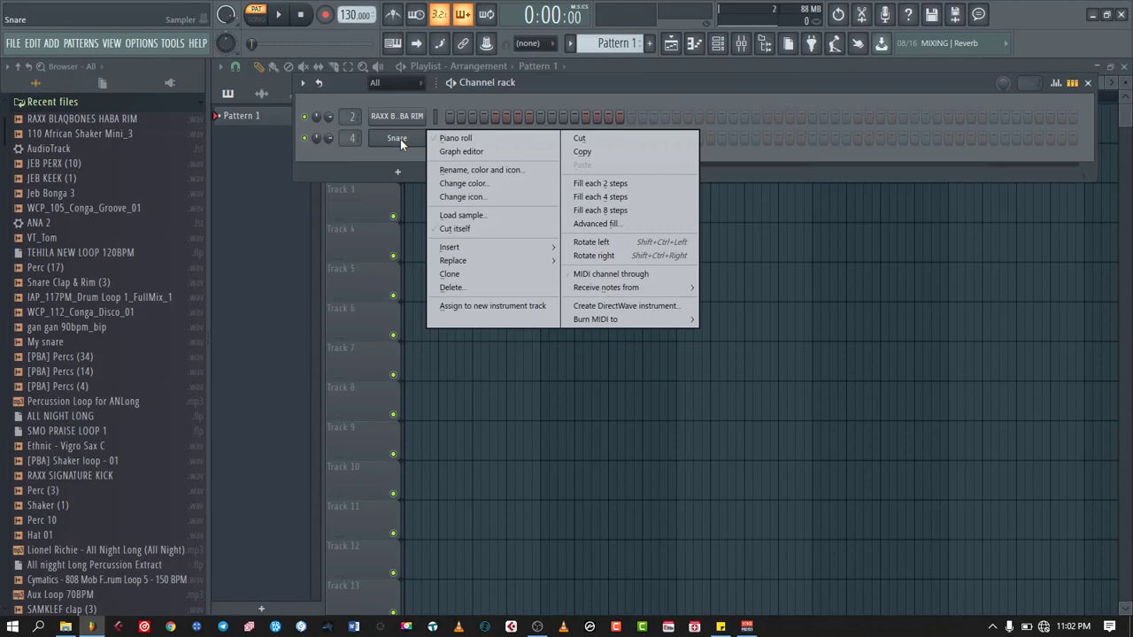
click(483, 289)
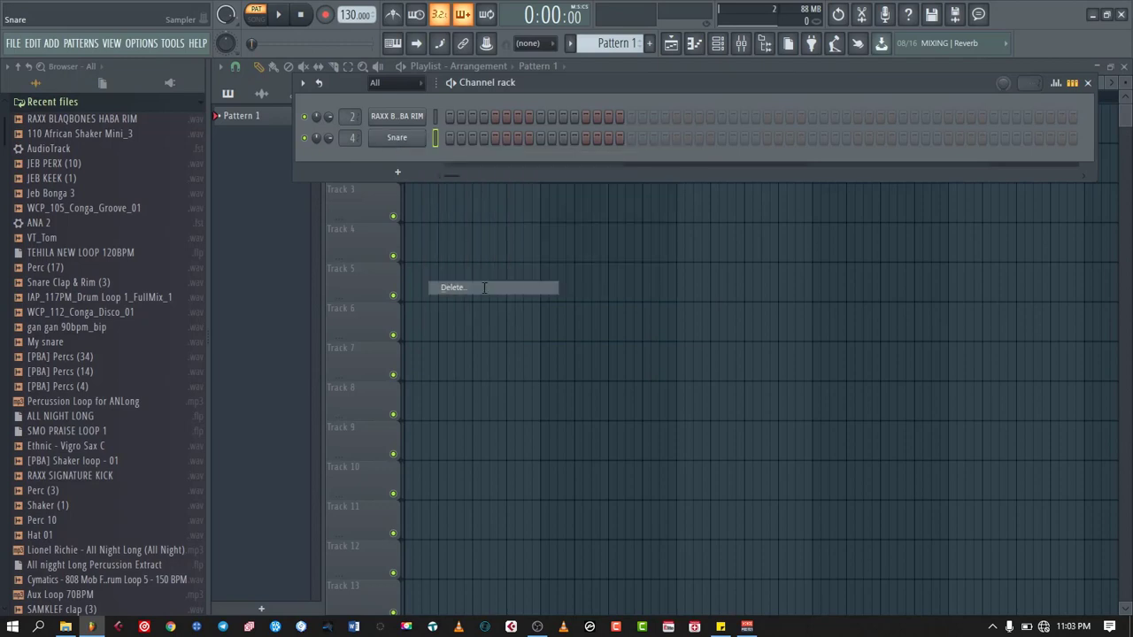
key(Return)
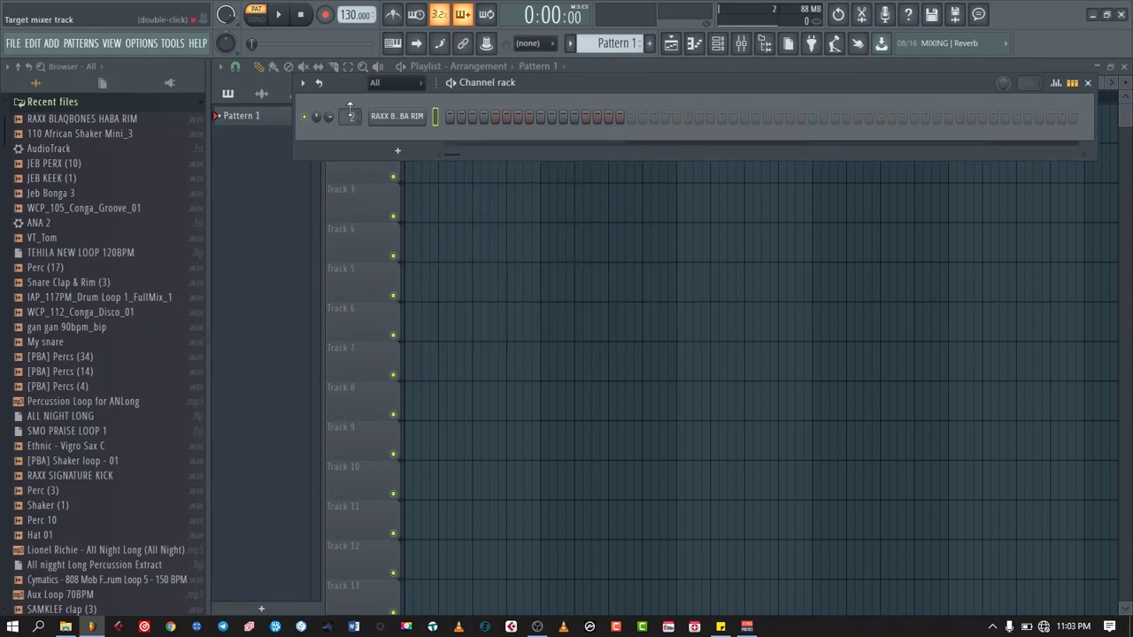
Lower the tempo display from 130 to 110.000 BPM with the mouse wheel.
scroll(351, 119, down, 2)
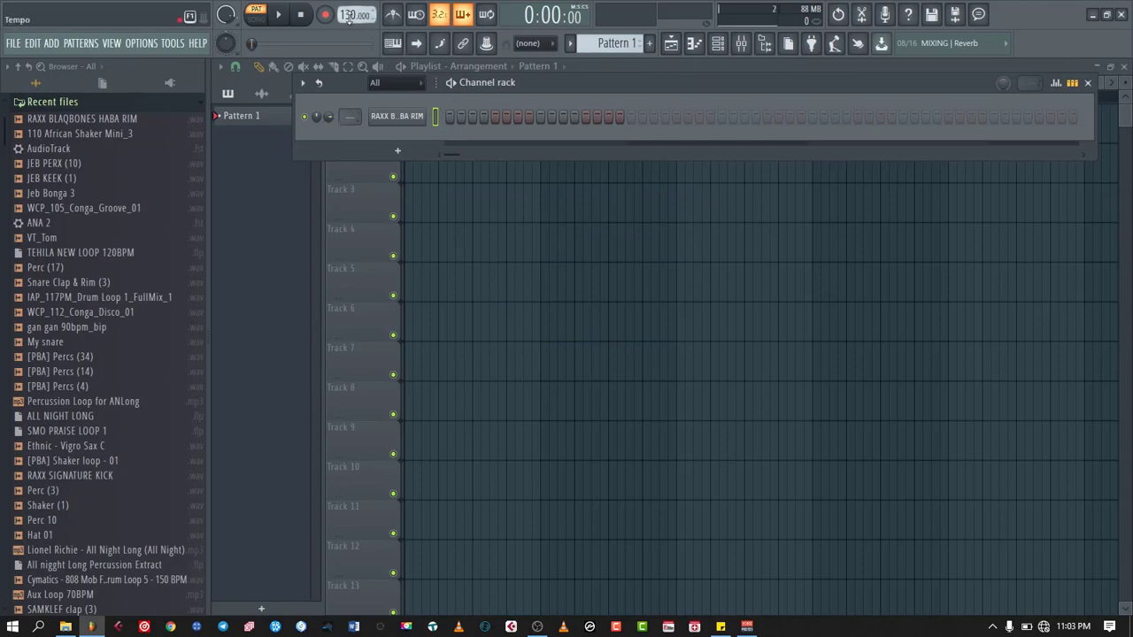
scroll(350, 16, down, 4)
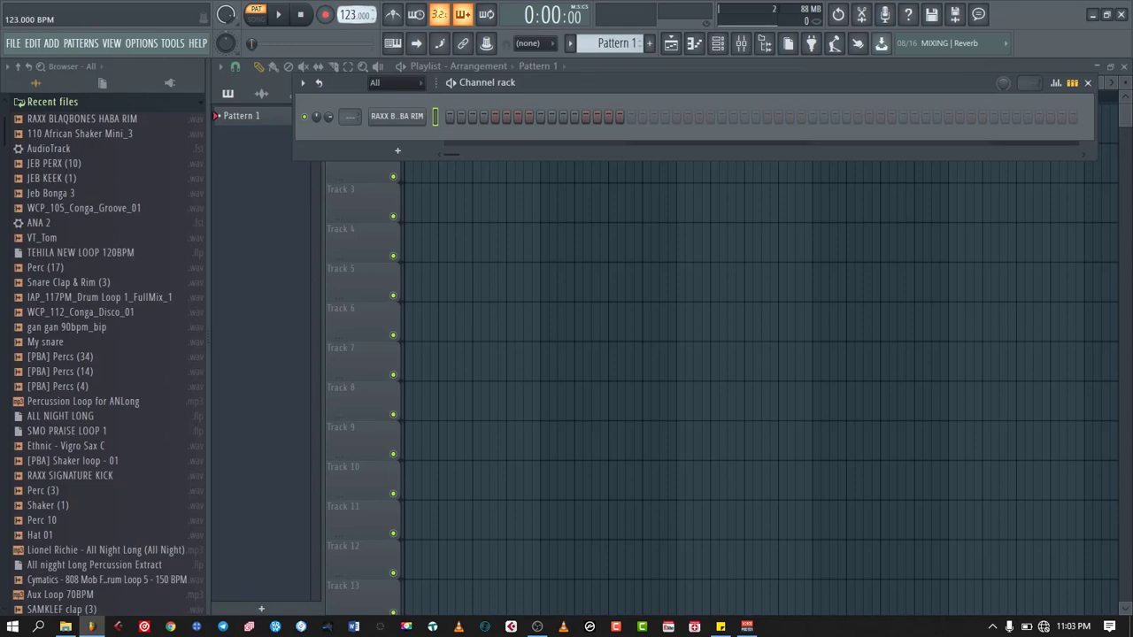
scroll(353, 14, down, 7)
scroll(352, 14, up, 2)
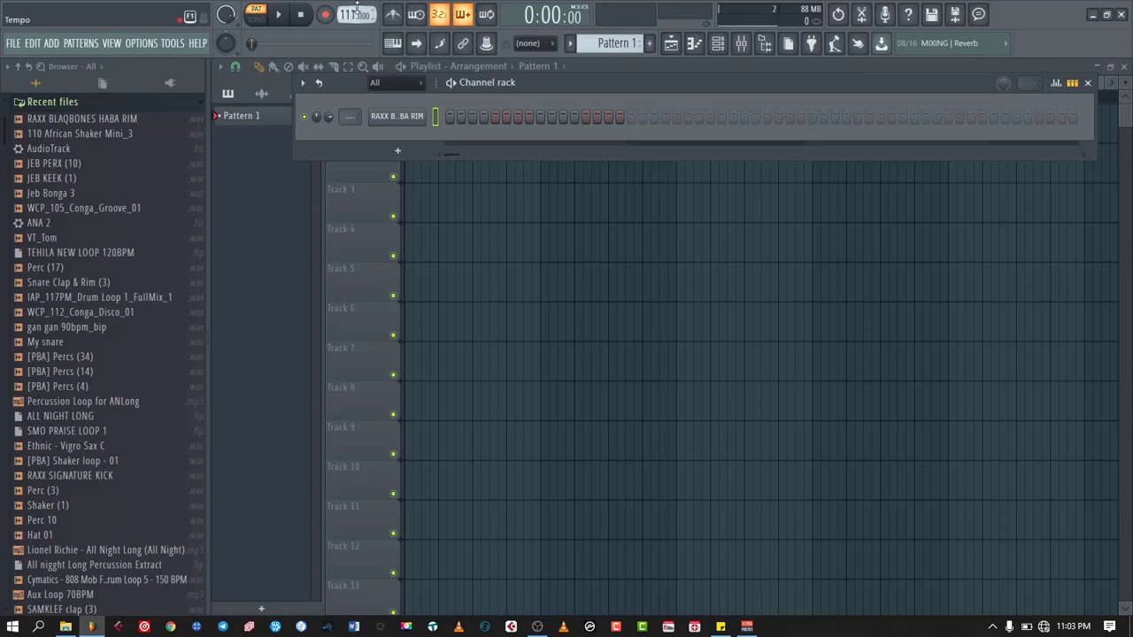
scroll(353, 16, down, 1)
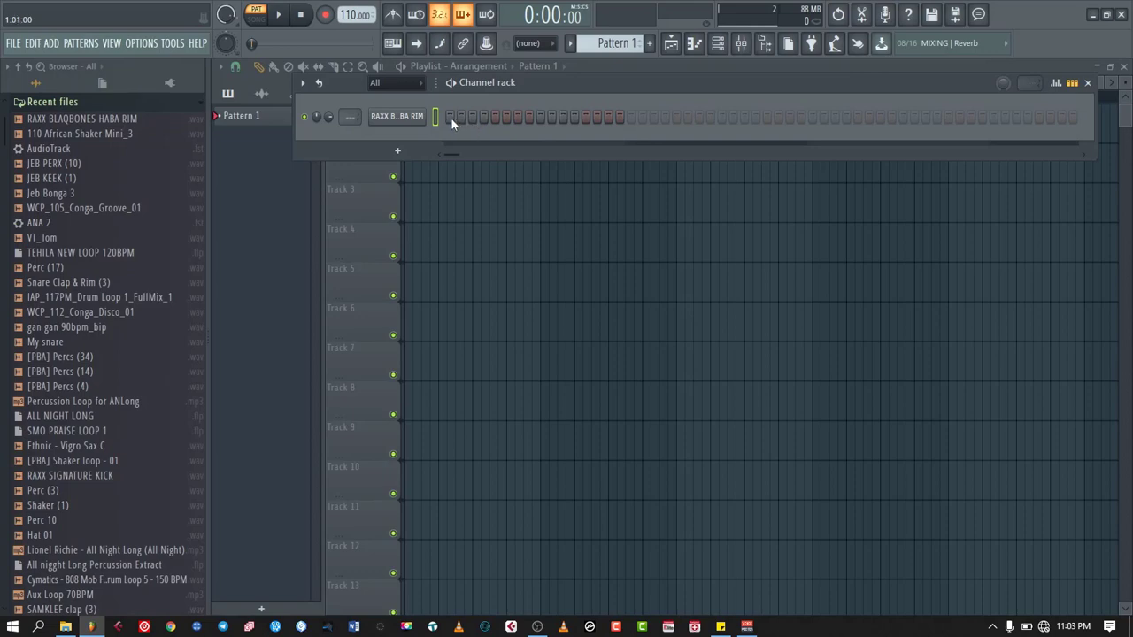
Start the loop and add RAXX rim hits from step 7 through step 19.
click(518, 117)
key(space)
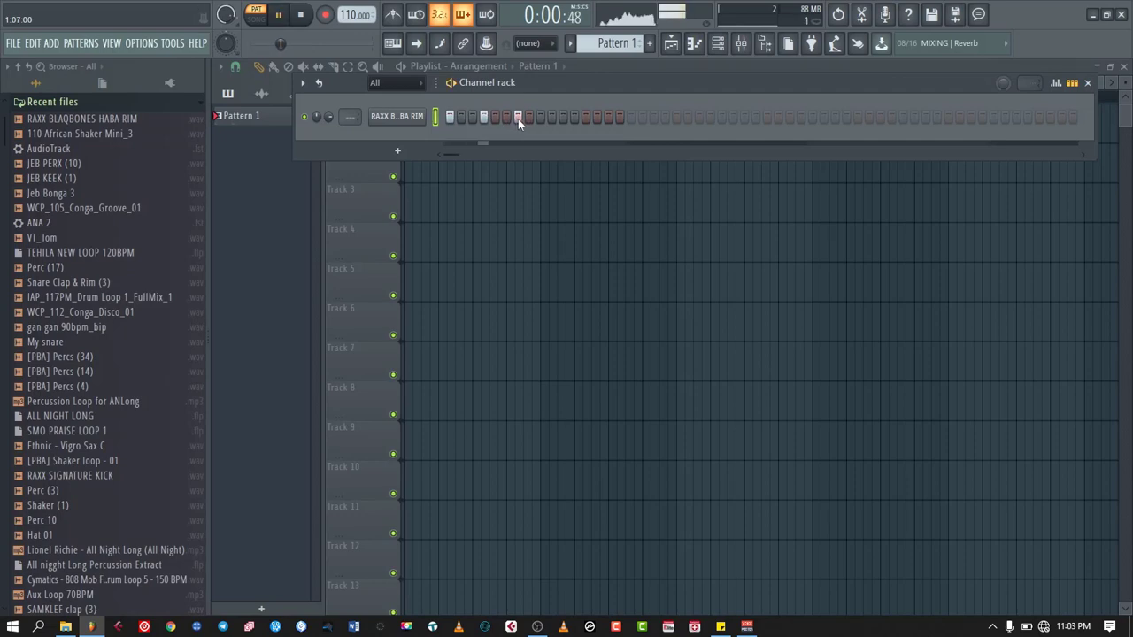
click(540, 118)
click(574, 118)
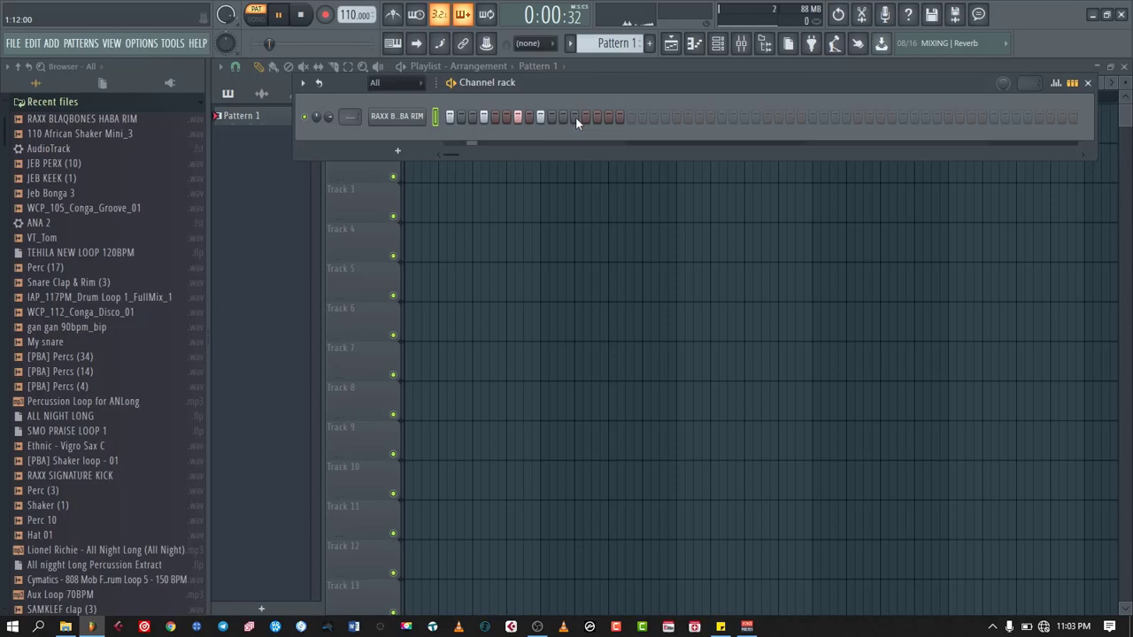
click(608, 118)
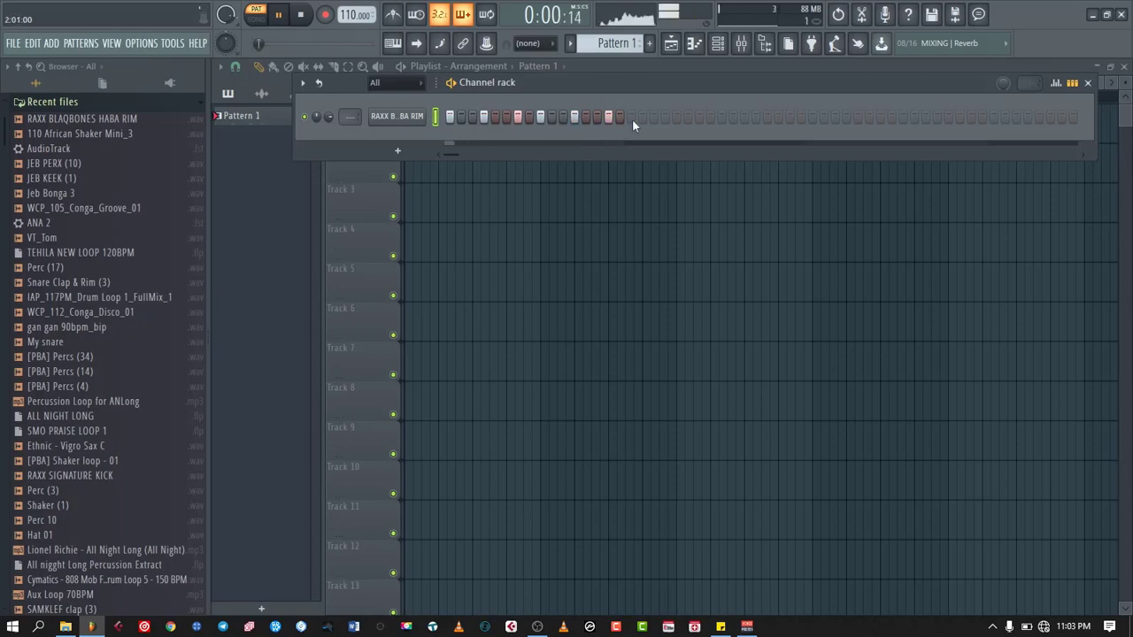
click(631, 118)
click(666, 118)
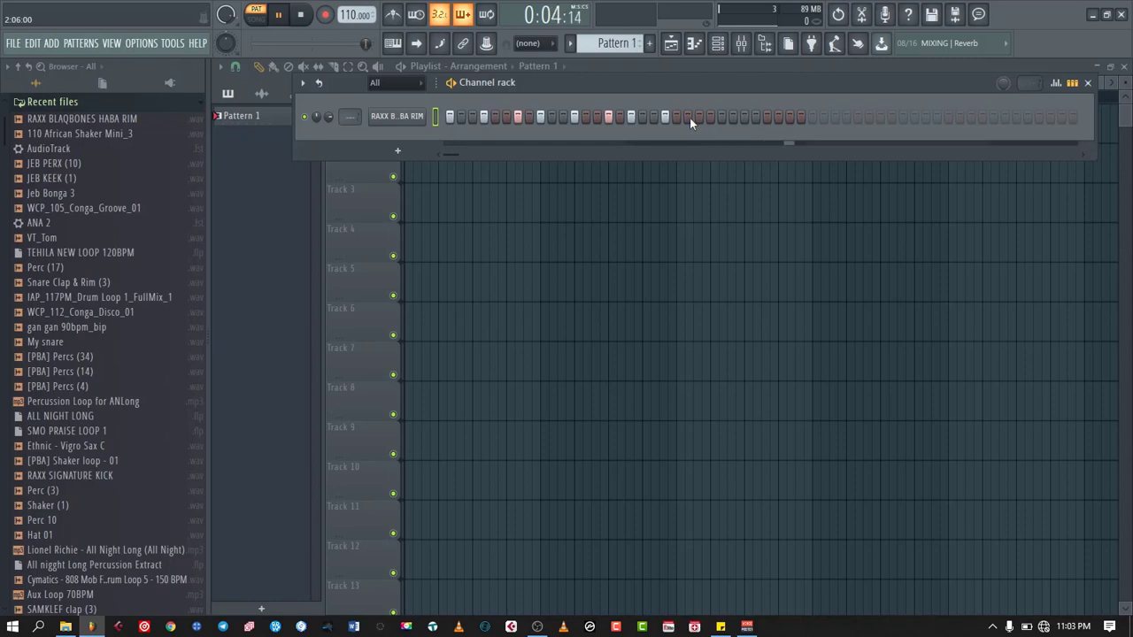
Add and adjust rim hits in the later steps up to the pattern end.
click(708, 118)
click(698, 118)
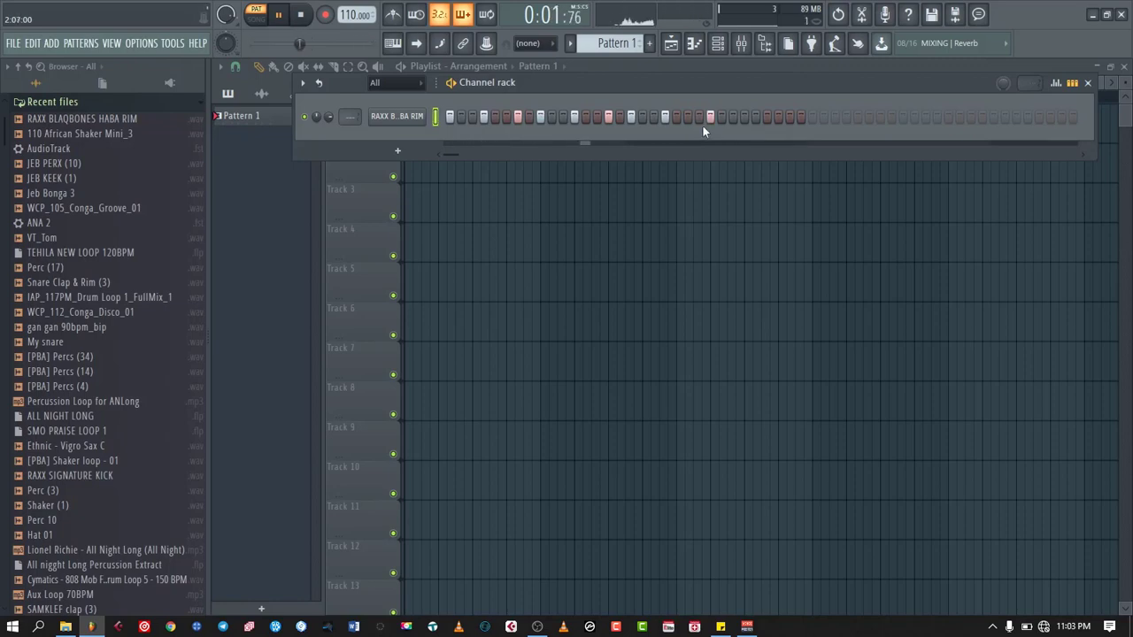
click(713, 118)
click(719, 118)
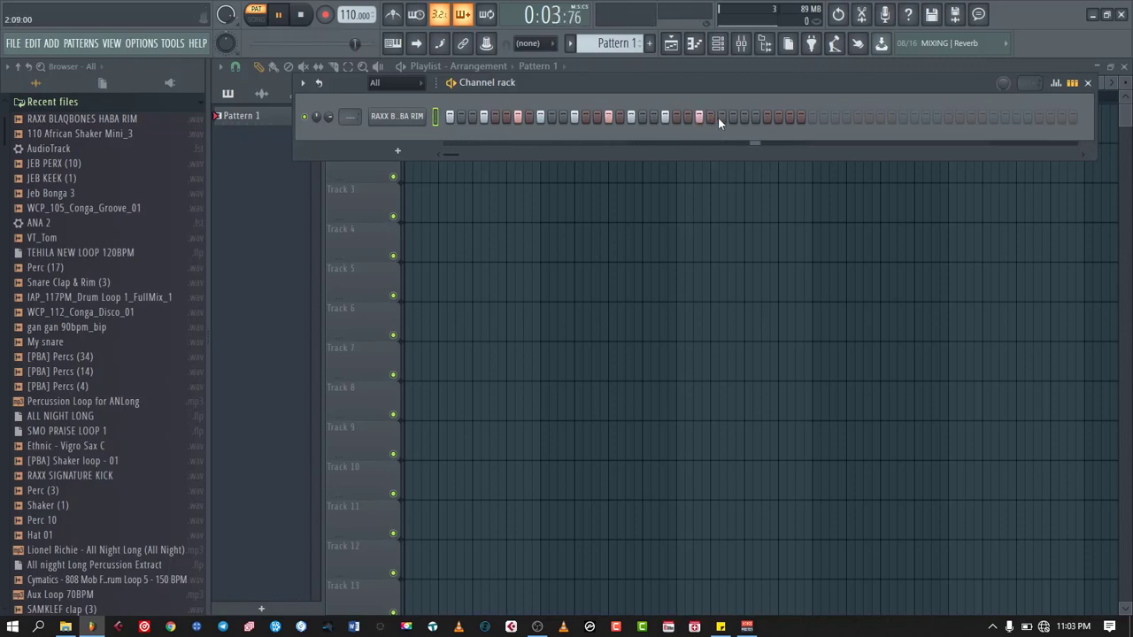
click(758, 117)
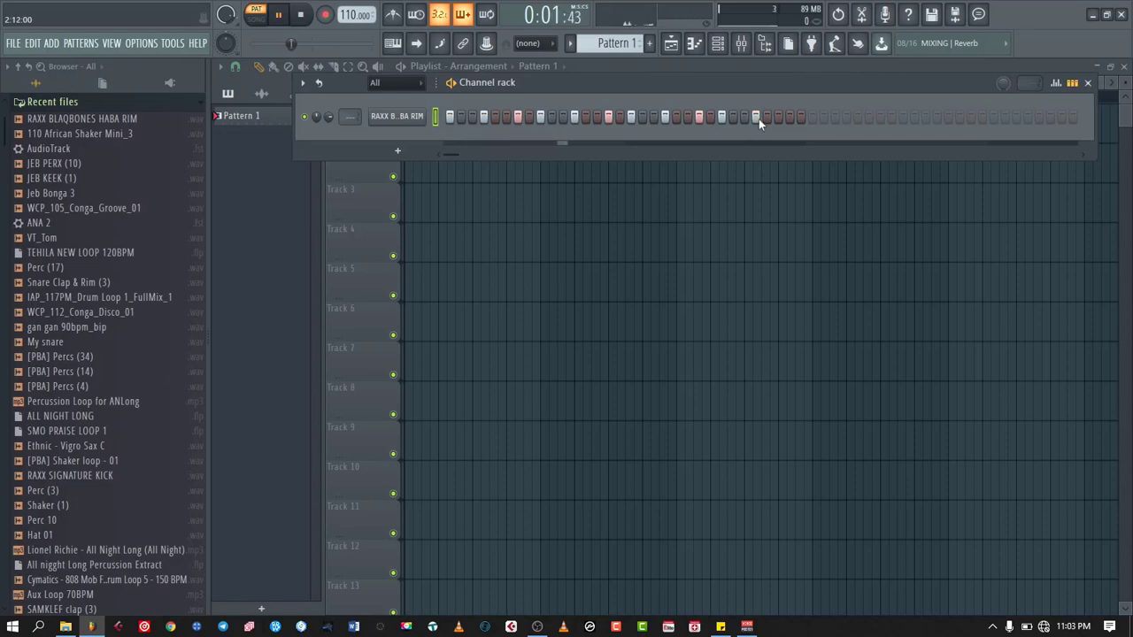
click(790, 118)
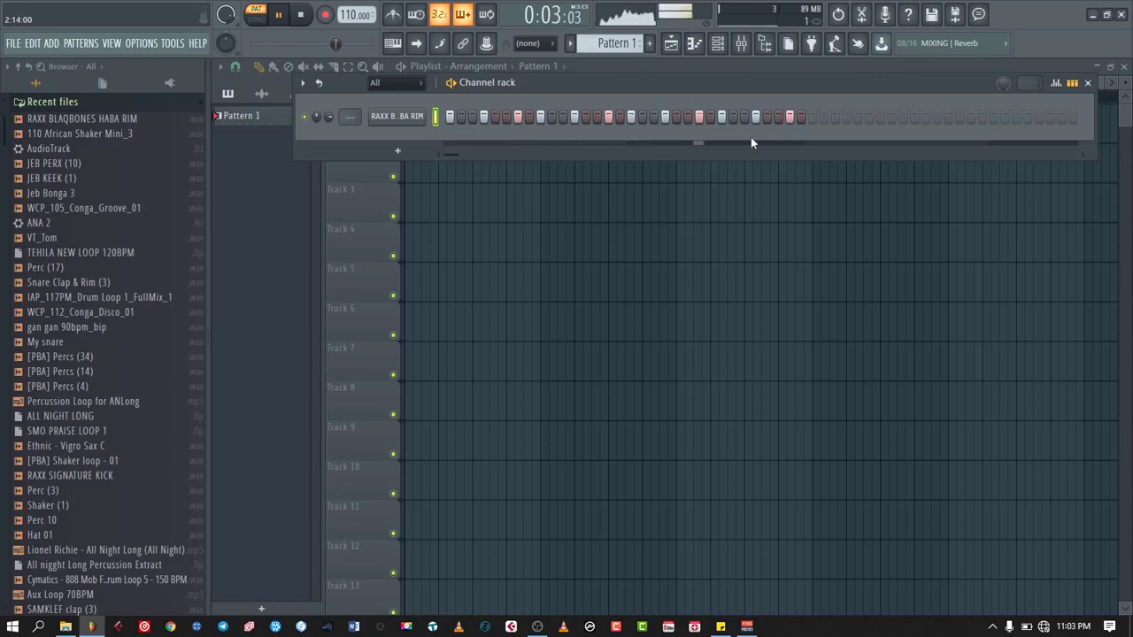
Stop playback and add JEB KEEK (1) from the Browser as a new channel.
key(space)
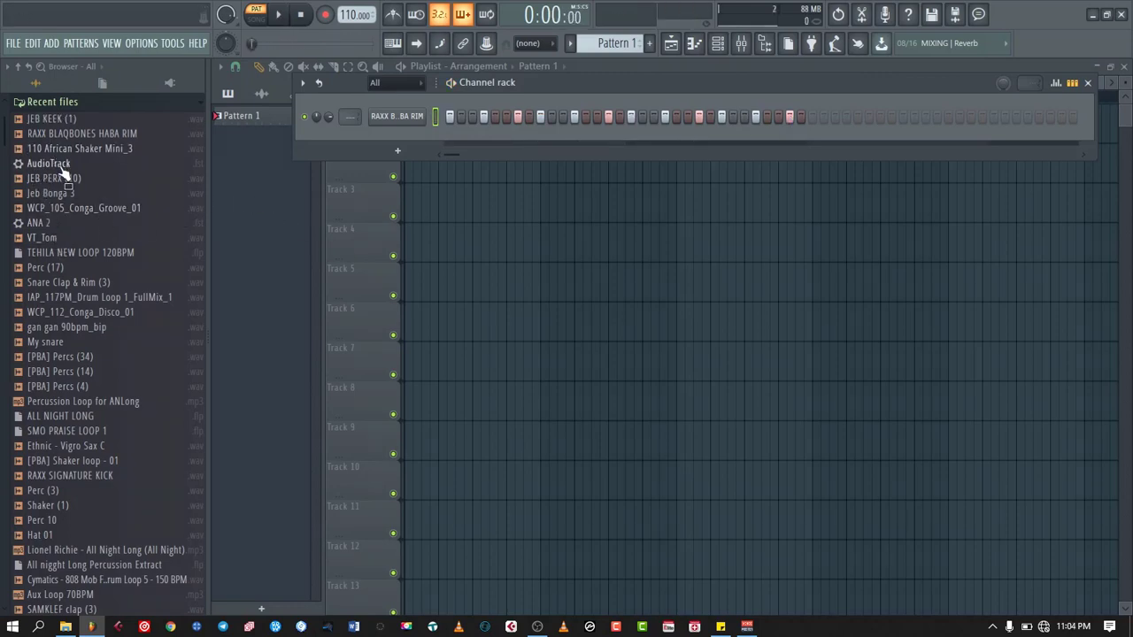
drag(55, 119, 395, 90)
drag(65, 125, 384, 99)
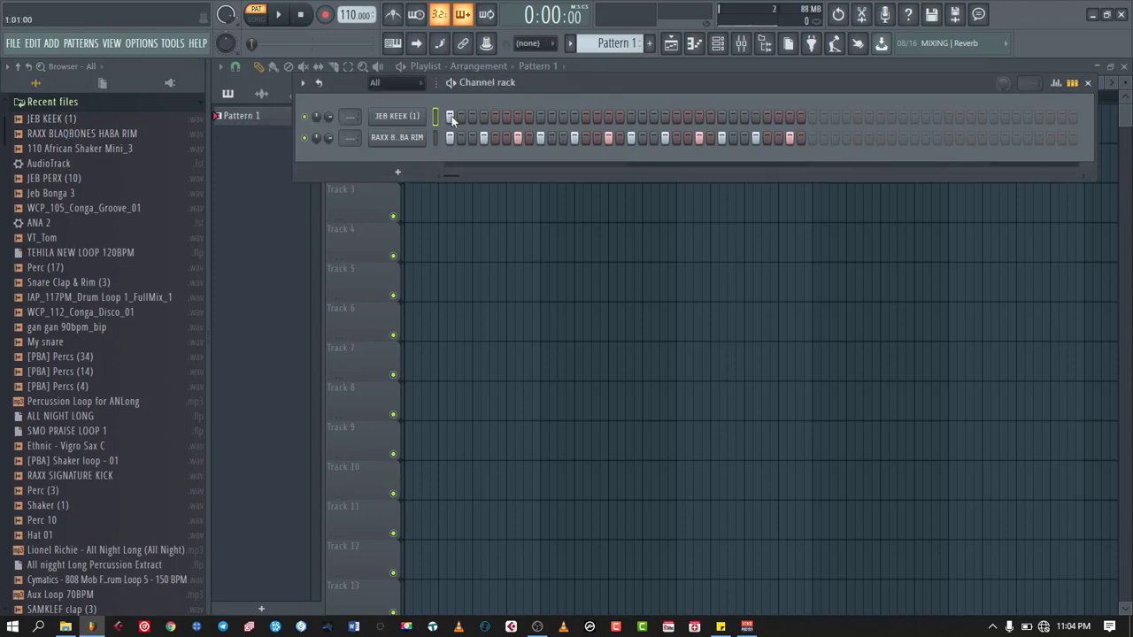
Program JEB KEEK kick hits while looping, shifting a late hit one step earlier, then stop playback.
key(space)
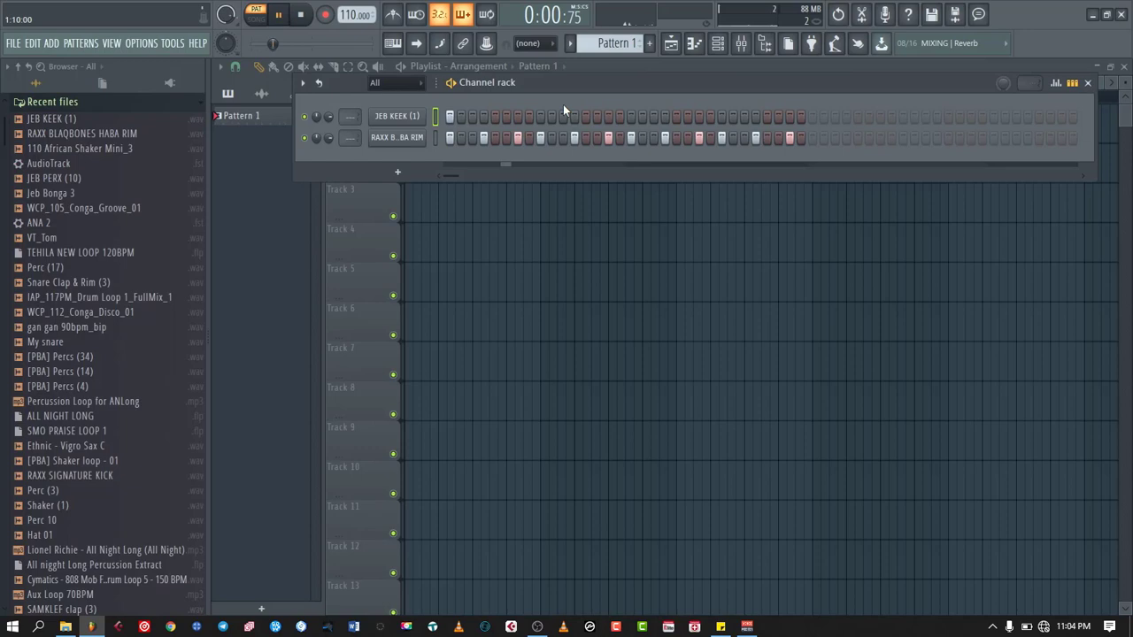
click(573, 115)
click(562, 116)
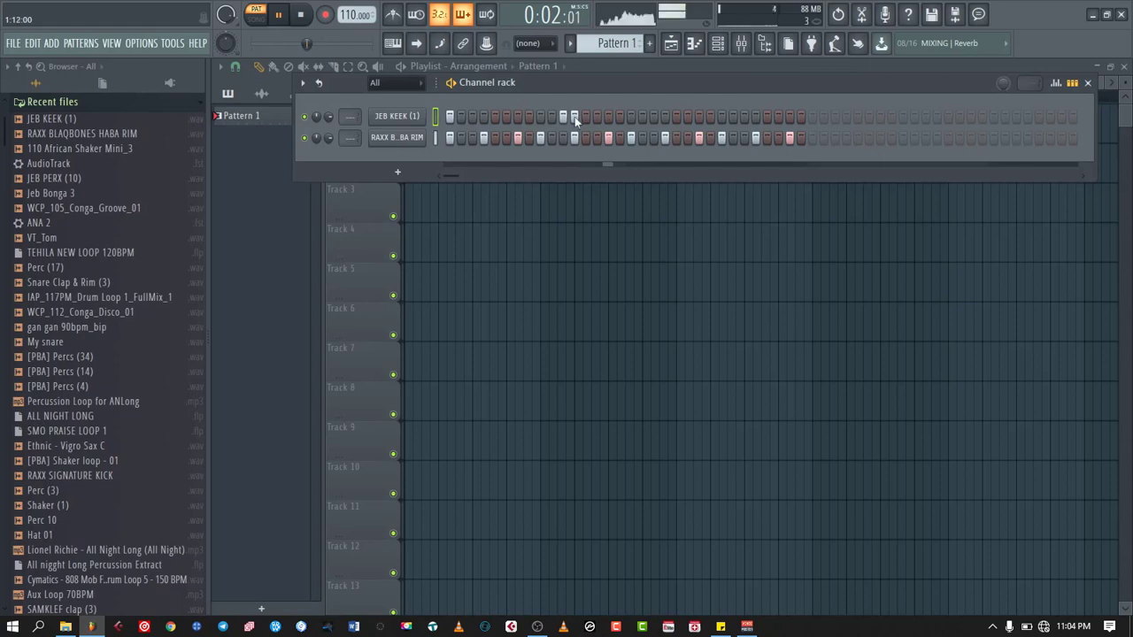
click(573, 116)
click(608, 116)
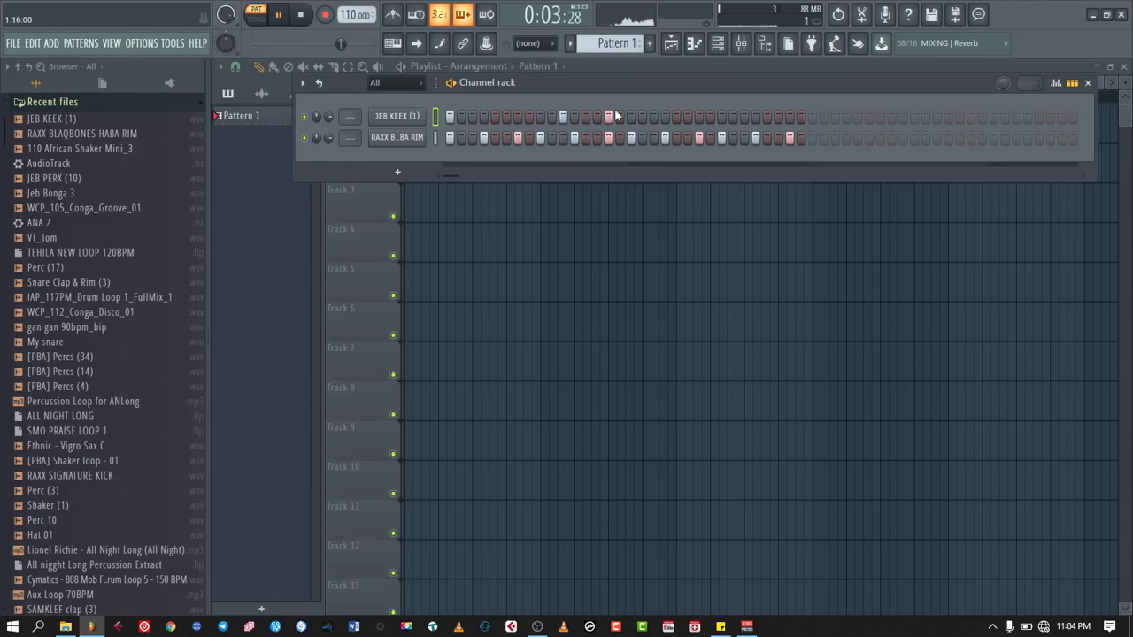
click(608, 116)
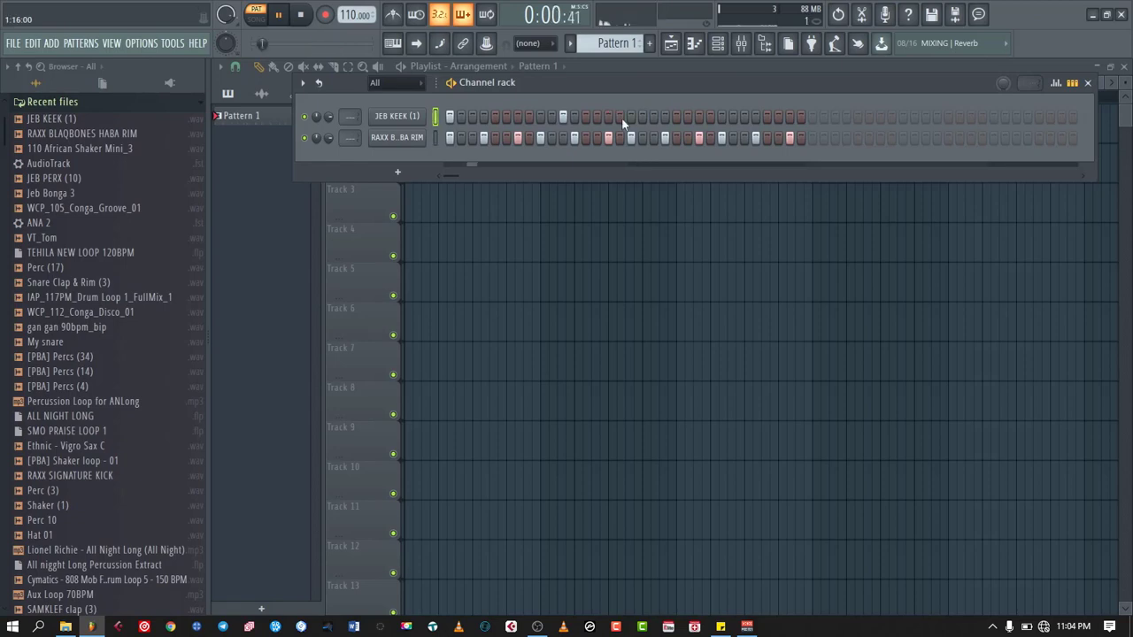
click(630, 116)
click(755, 116)
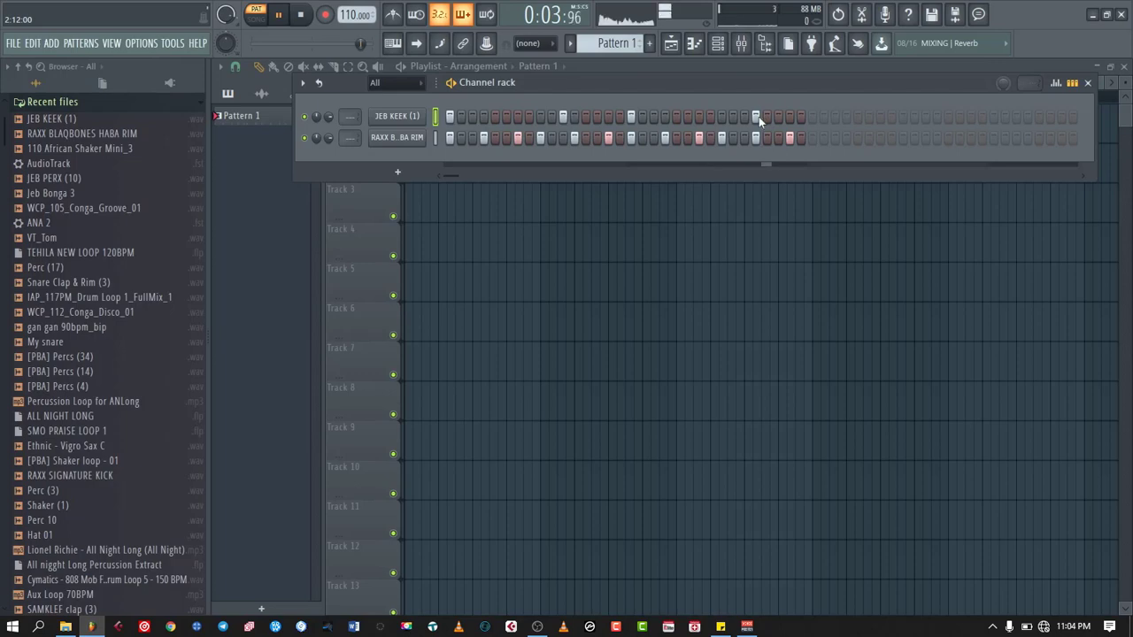
click(757, 117)
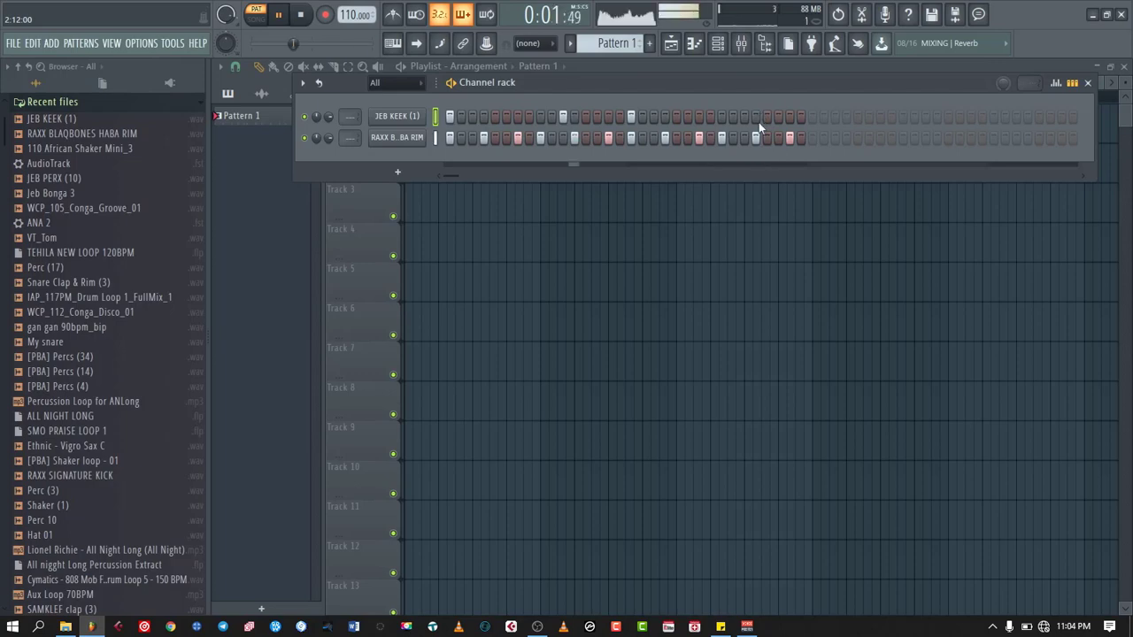
click(745, 117)
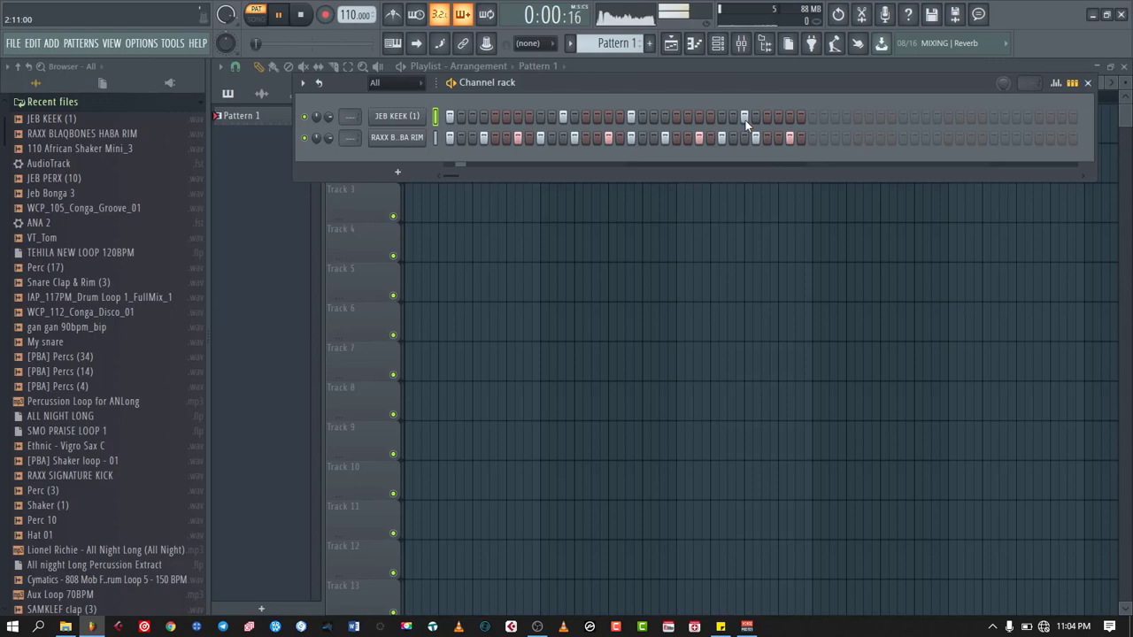
key(space)
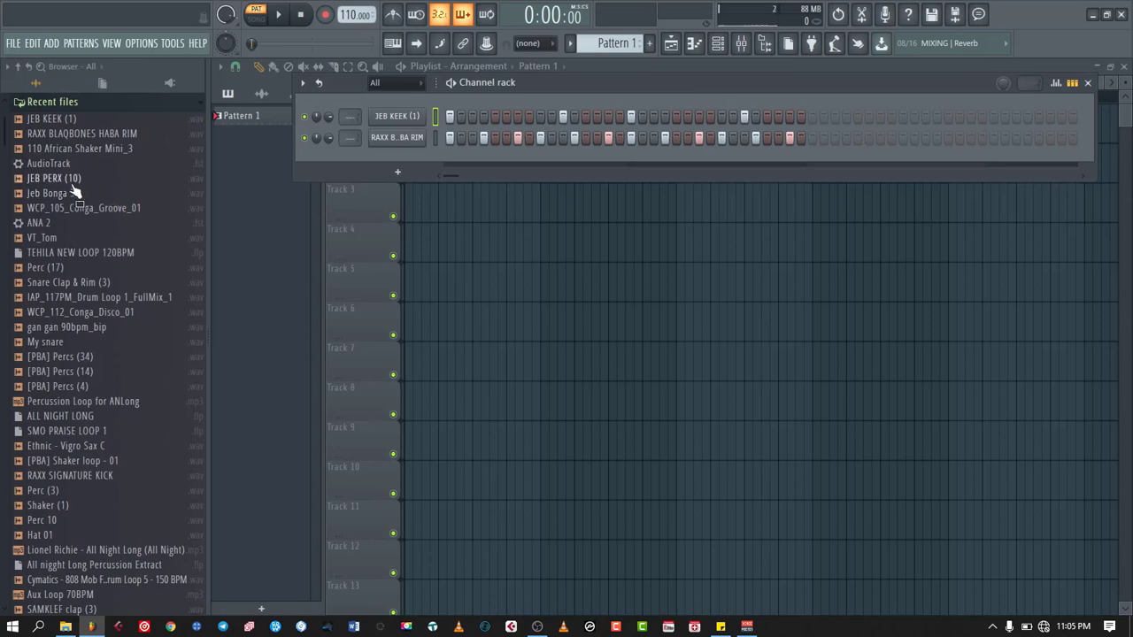
Add JEB PERX (10) as a channel and program four evenly spaced hits across the pattern.
drag(72, 179, 400, 152)
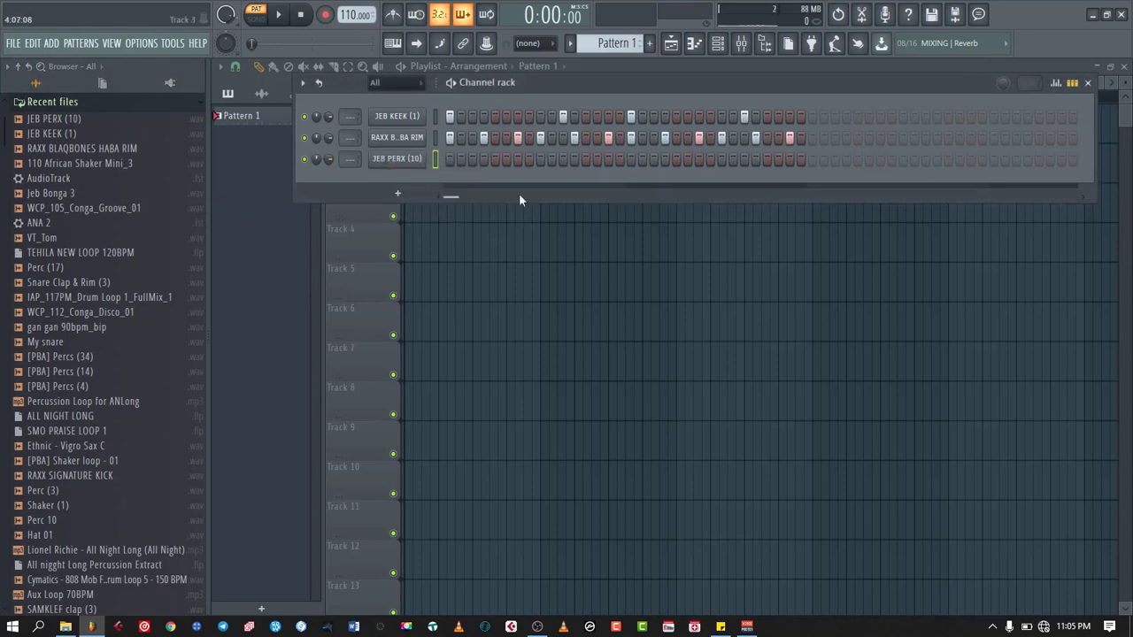
key(space)
click(519, 158)
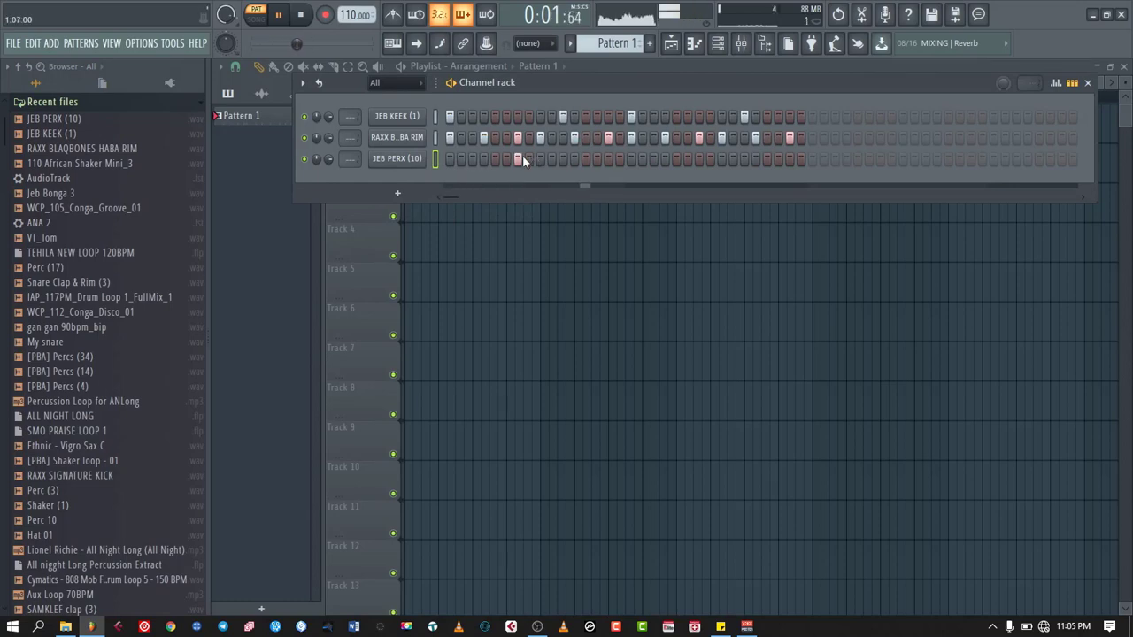
key(space)
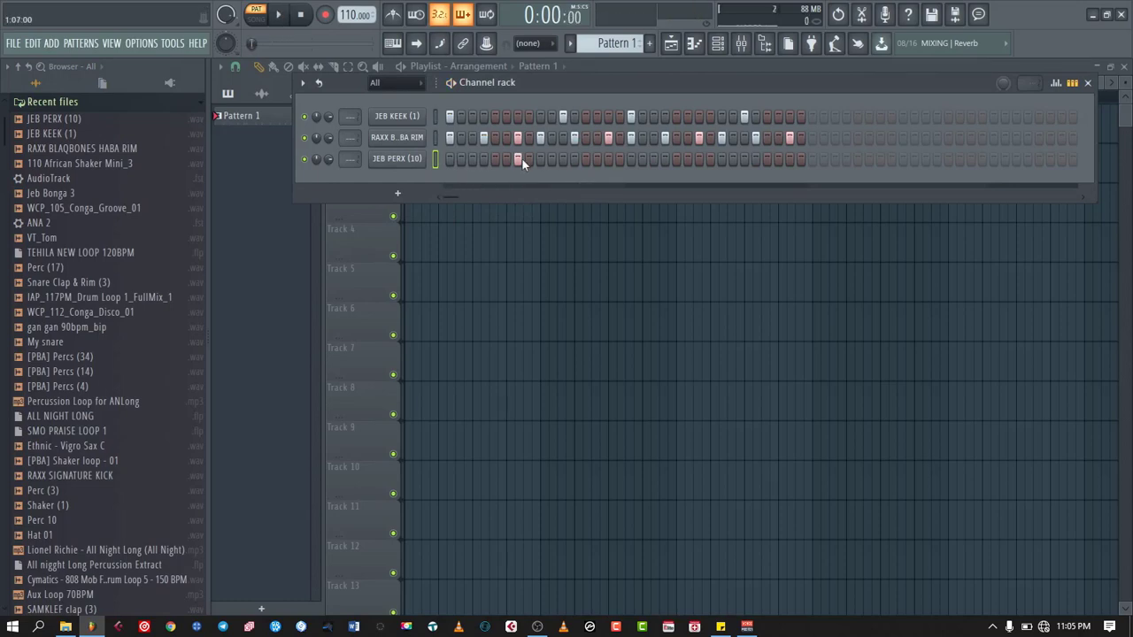
key(space)
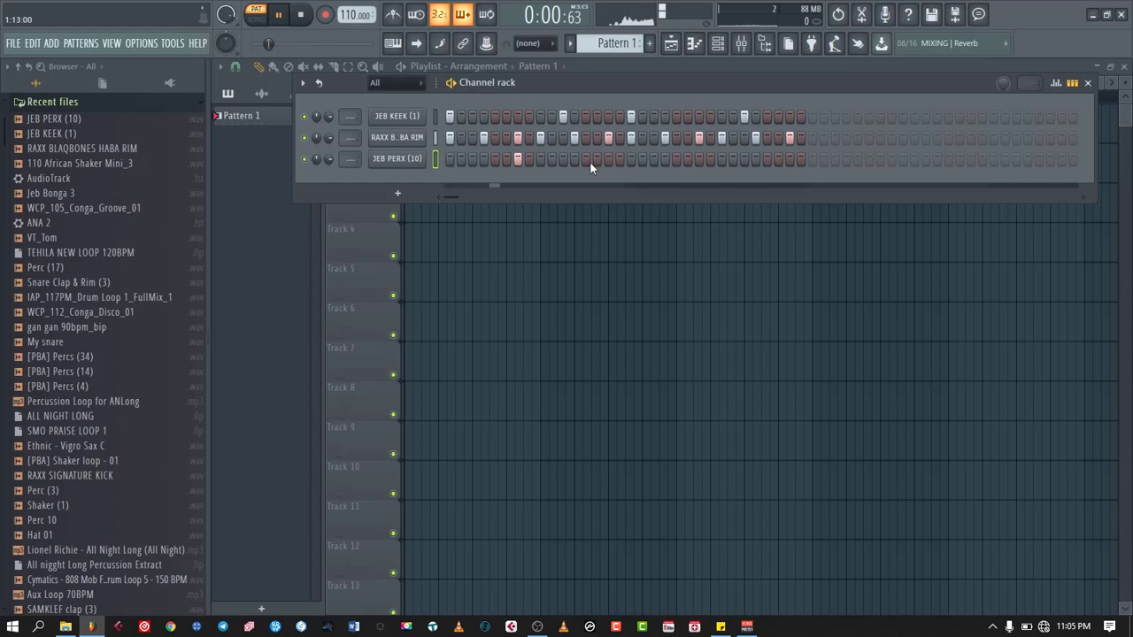
click(608, 160)
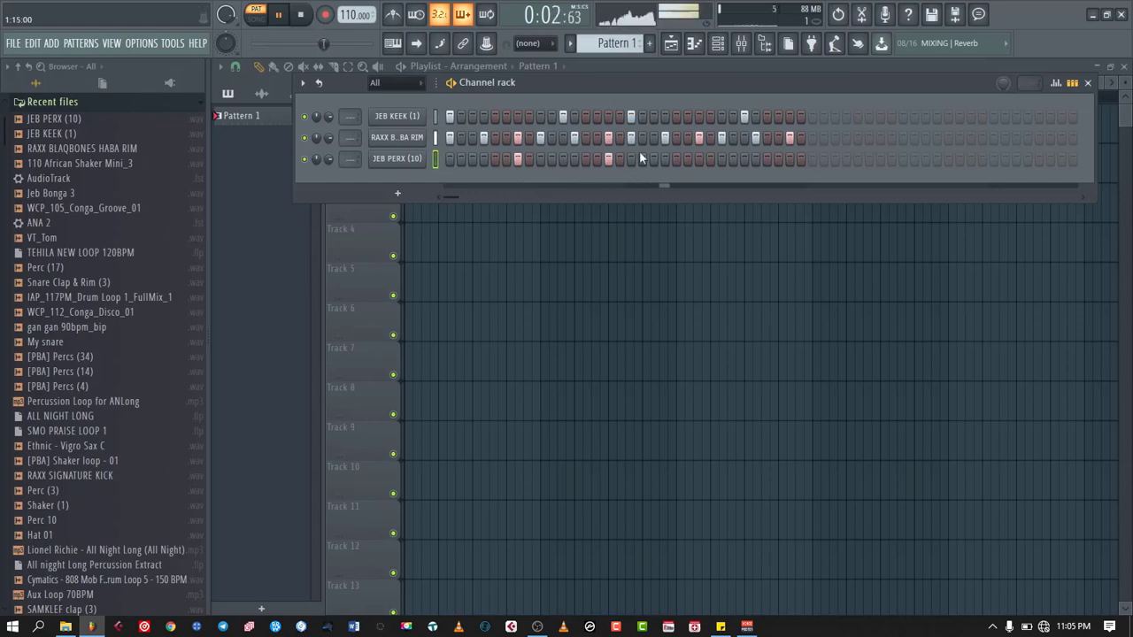
click(696, 159)
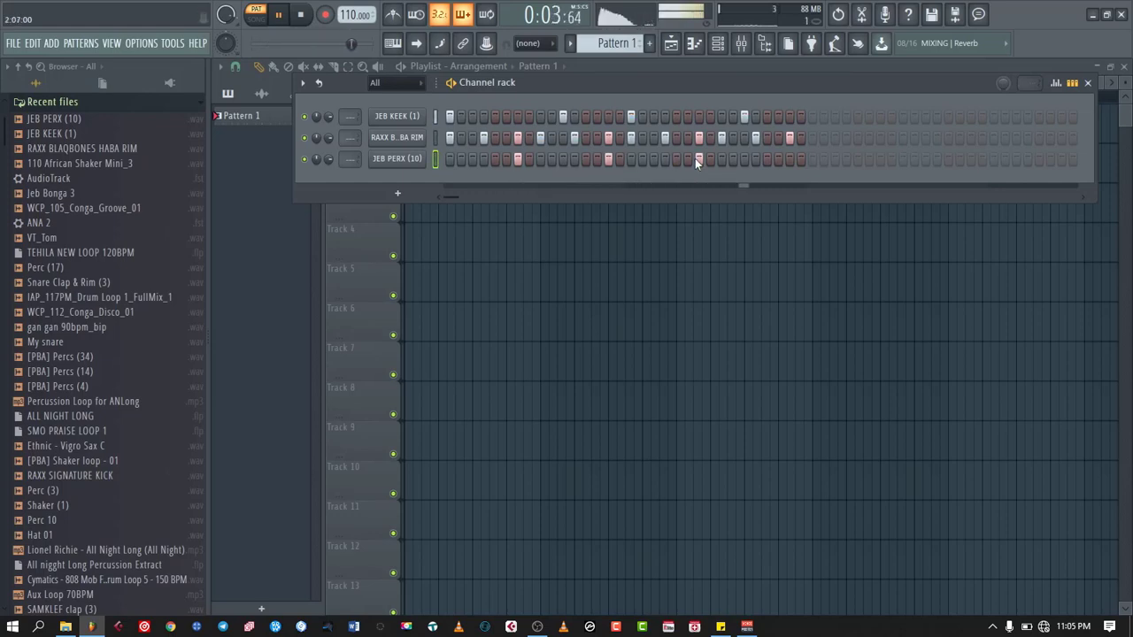
click(789, 160)
click(789, 160)
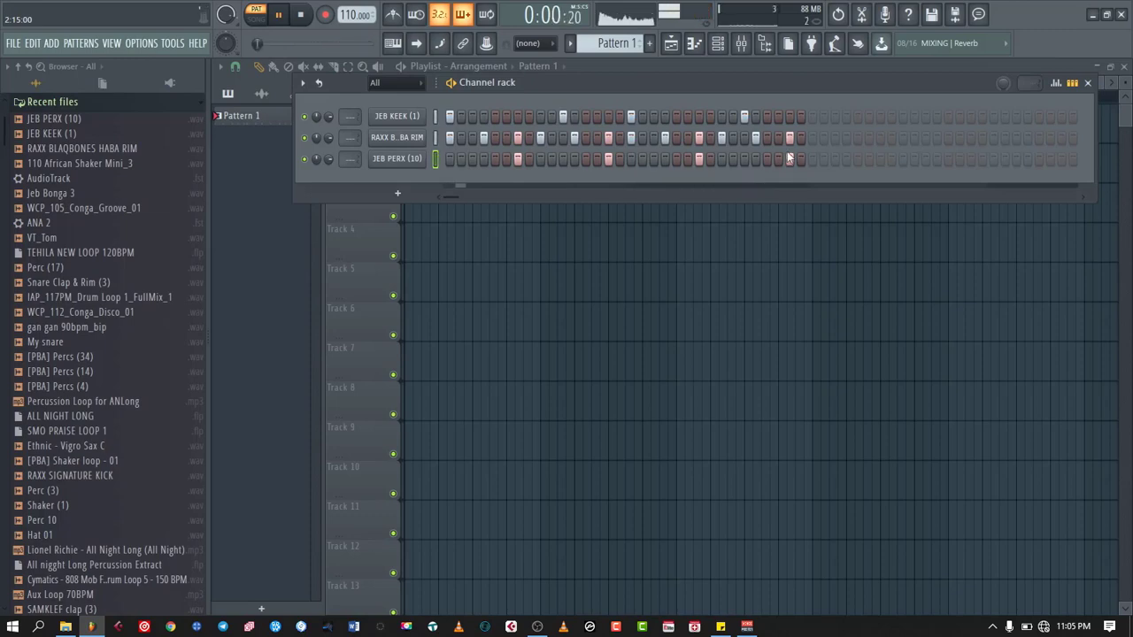
click(790, 159)
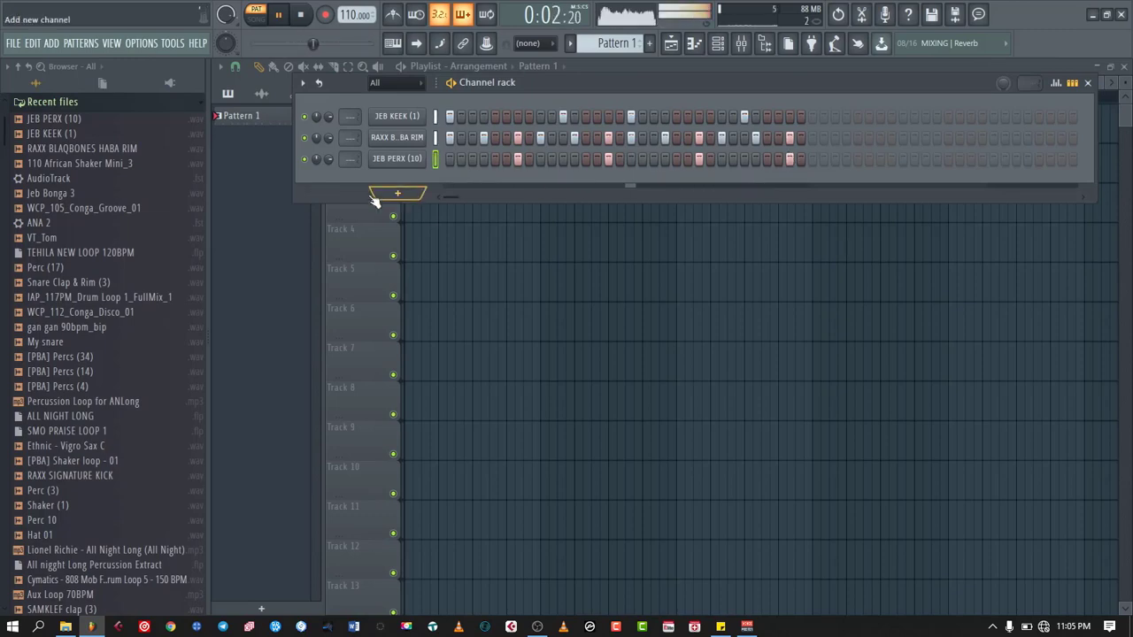
Add Jeb Bonga 3 as a channel with one early bongo hit and one near the pattern end.
drag(57, 193, 394, 183)
click(564, 180)
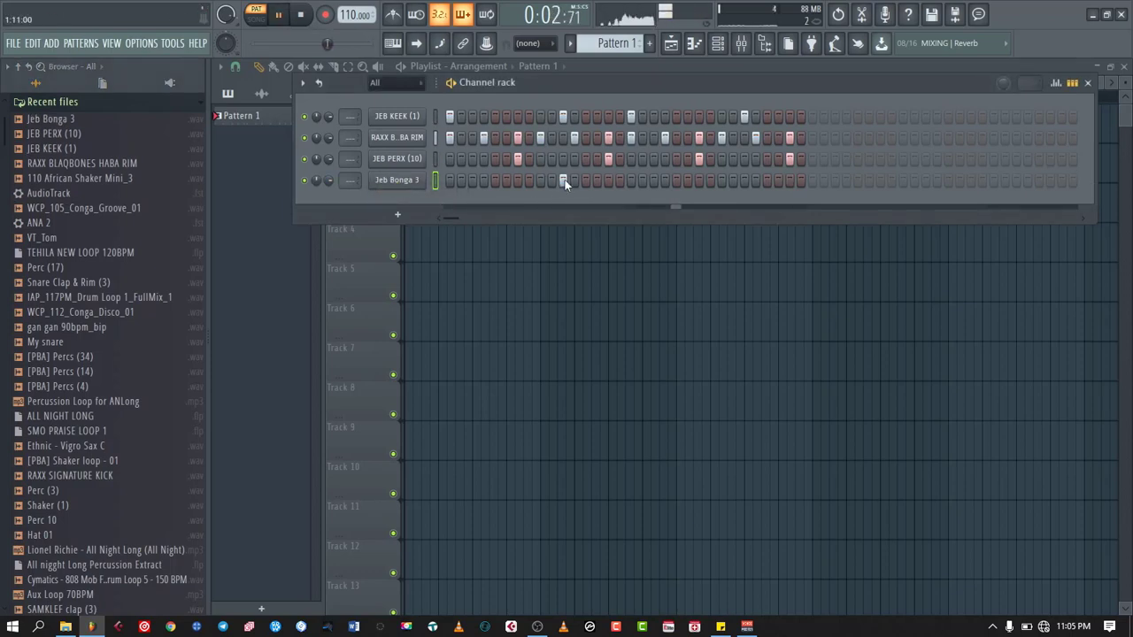
key(space)
key(space)
click(563, 179)
click(575, 181)
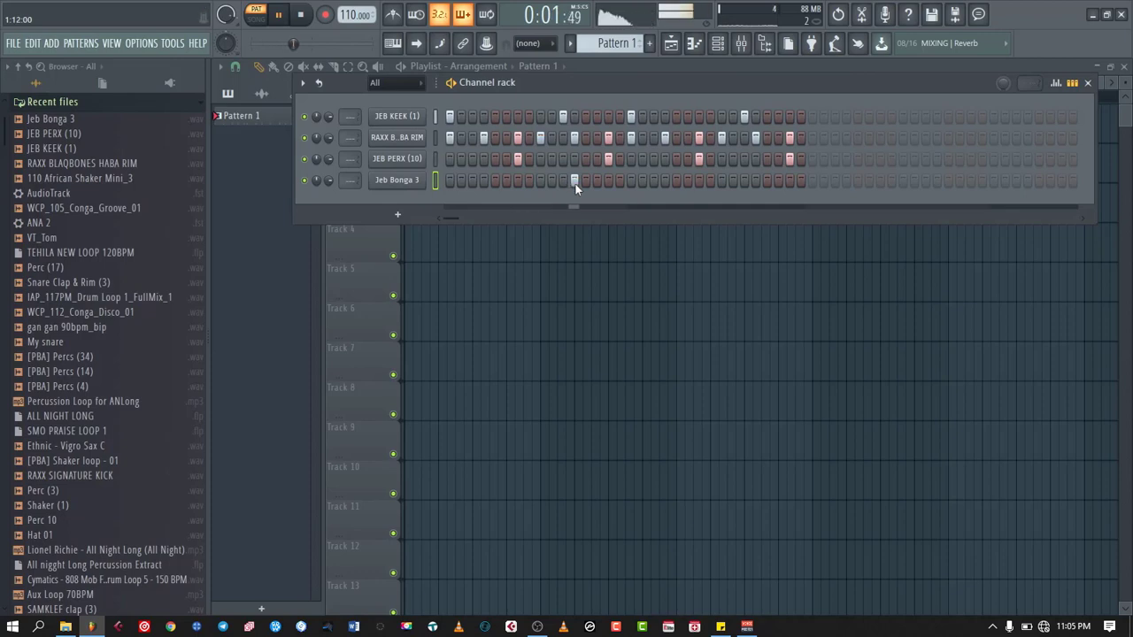
click(774, 180)
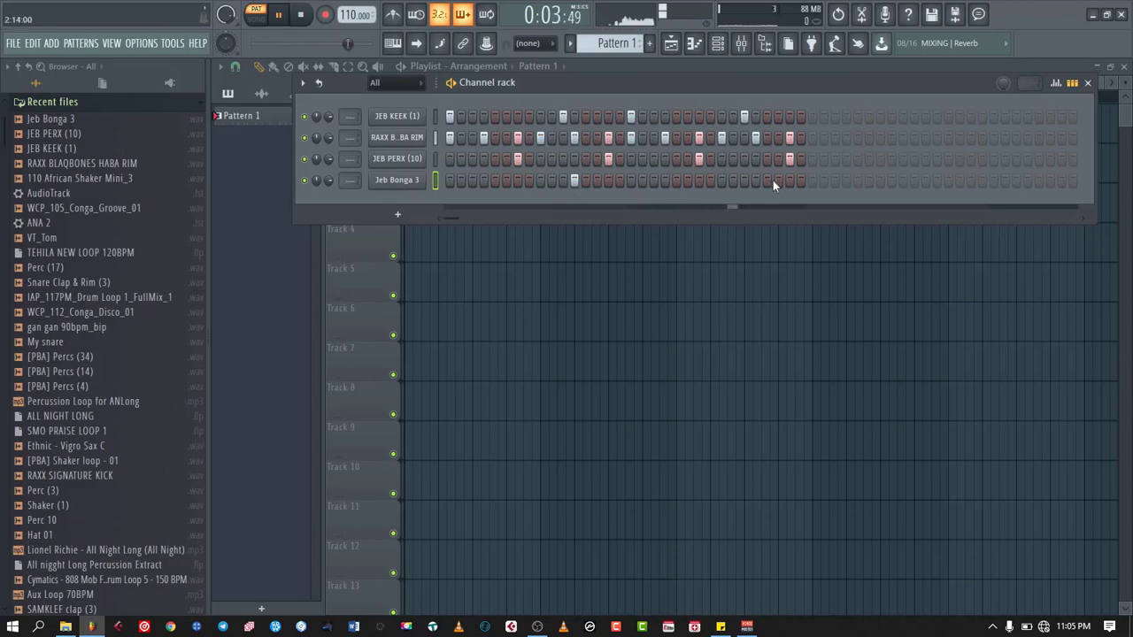
click(766, 181)
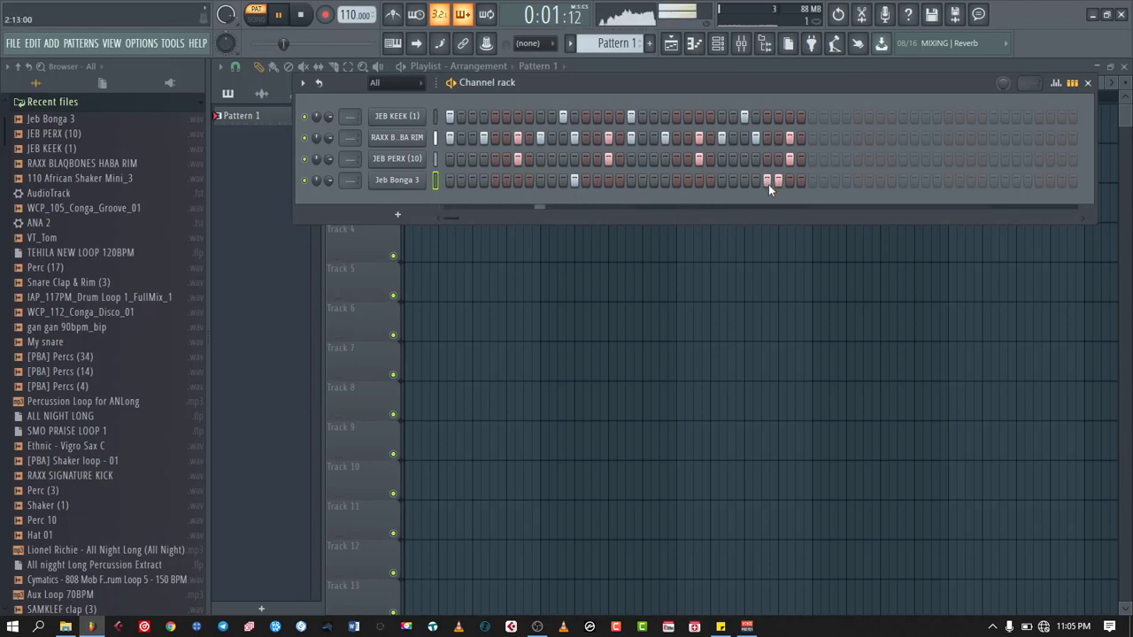
click(778, 181)
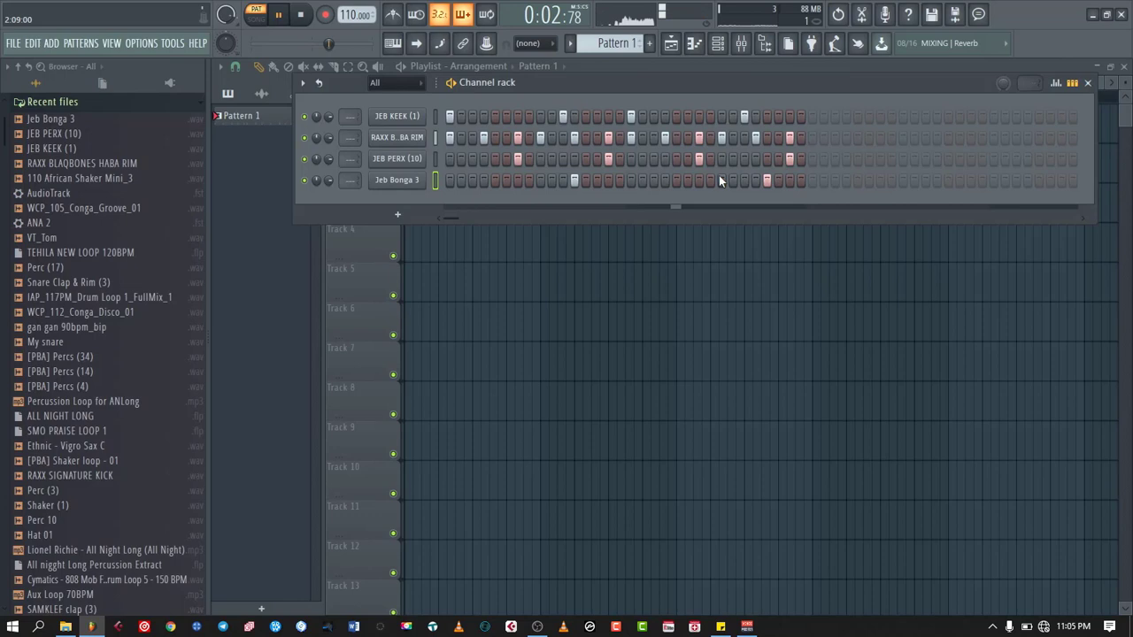
key(space)
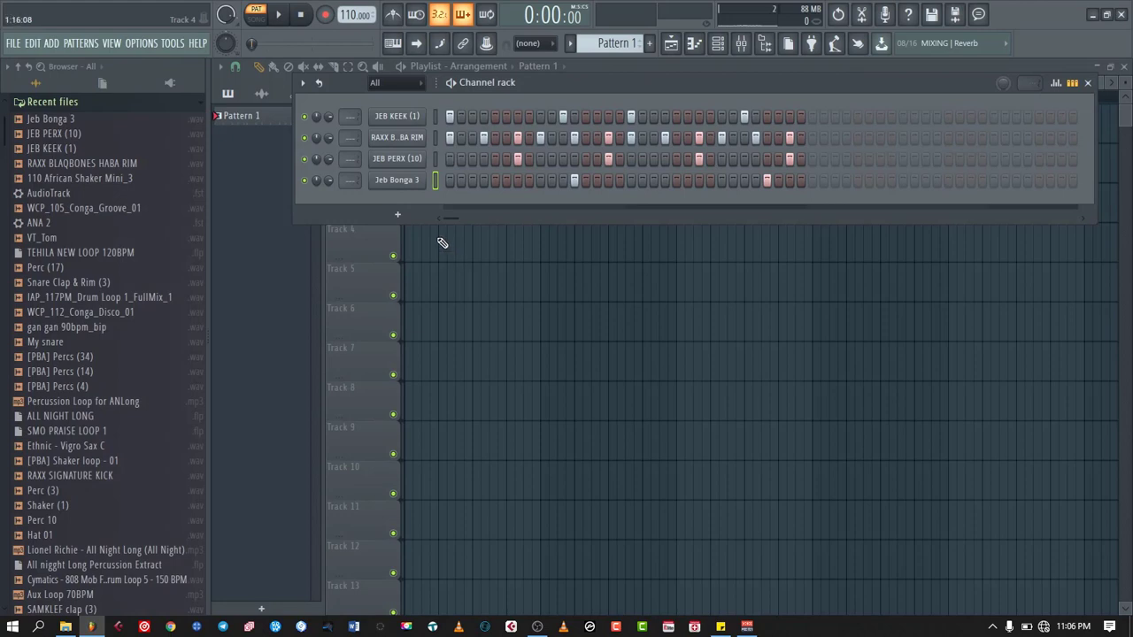
Drop the 110 African Shaker Mini_3 loop onto Track 2 and place Pattern 1 at Track 1's start.
click(79, 179)
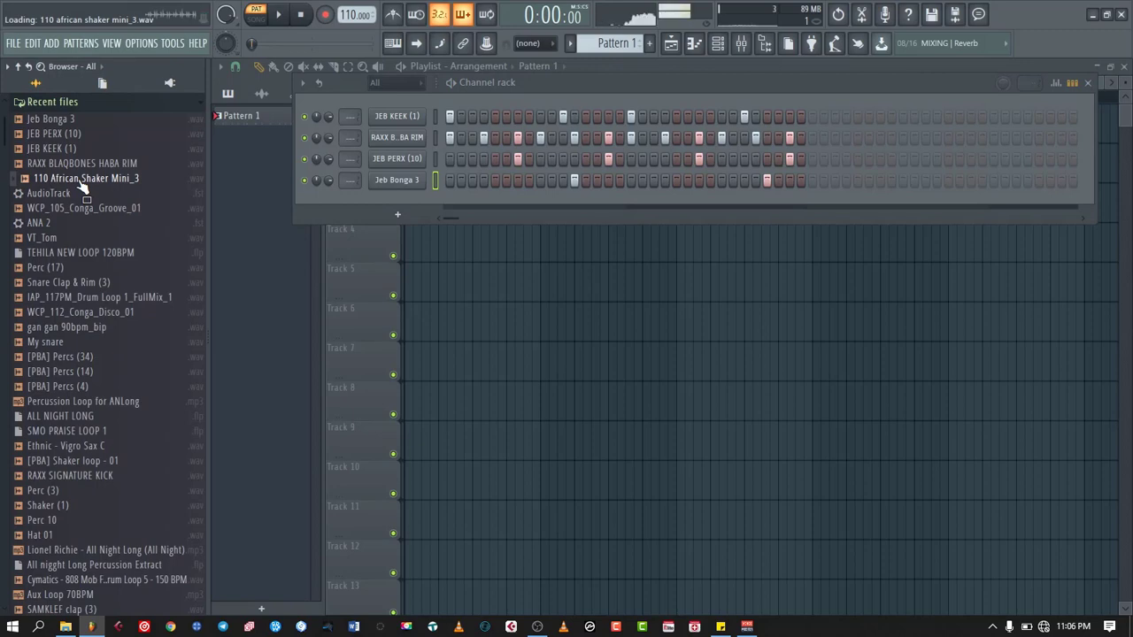
drag(80, 184, 408, 240)
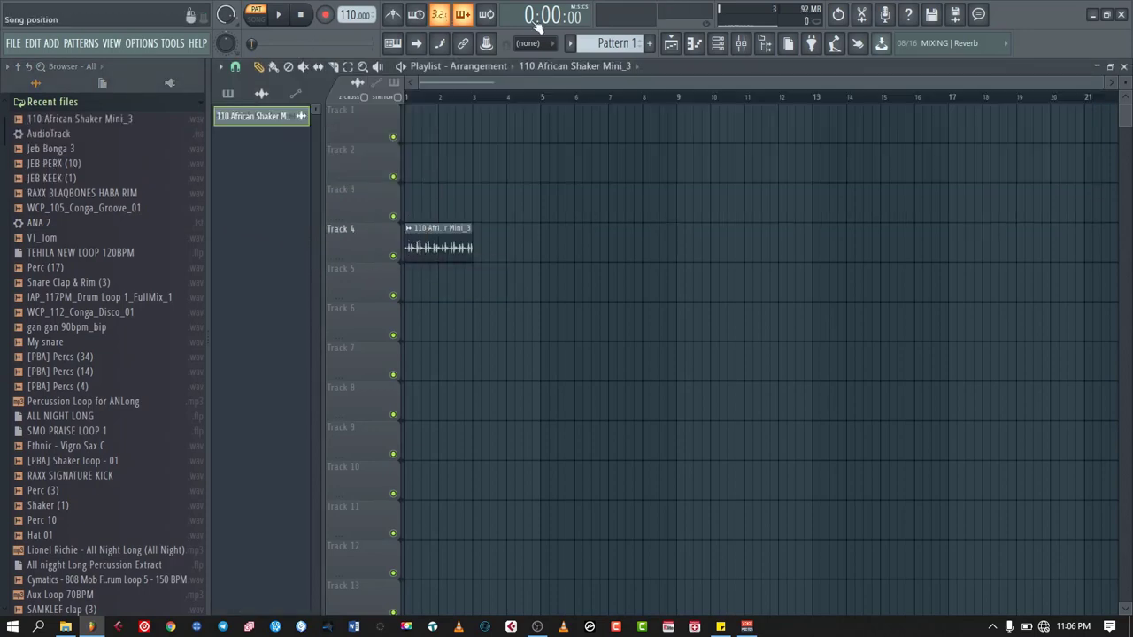
click(615, 46)
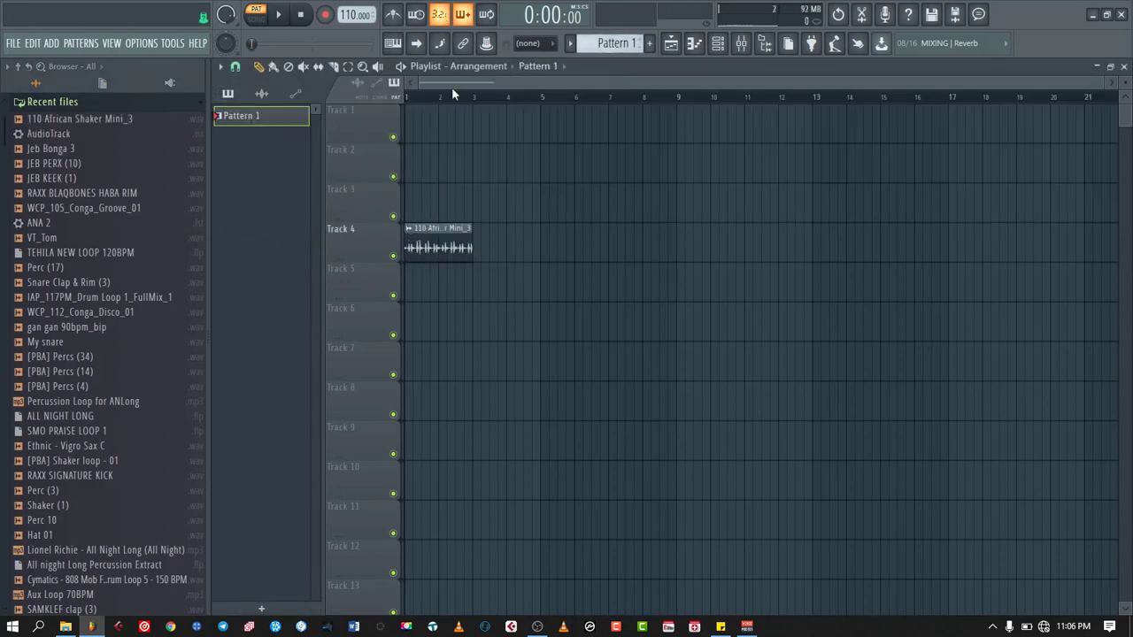
click(405, 129)
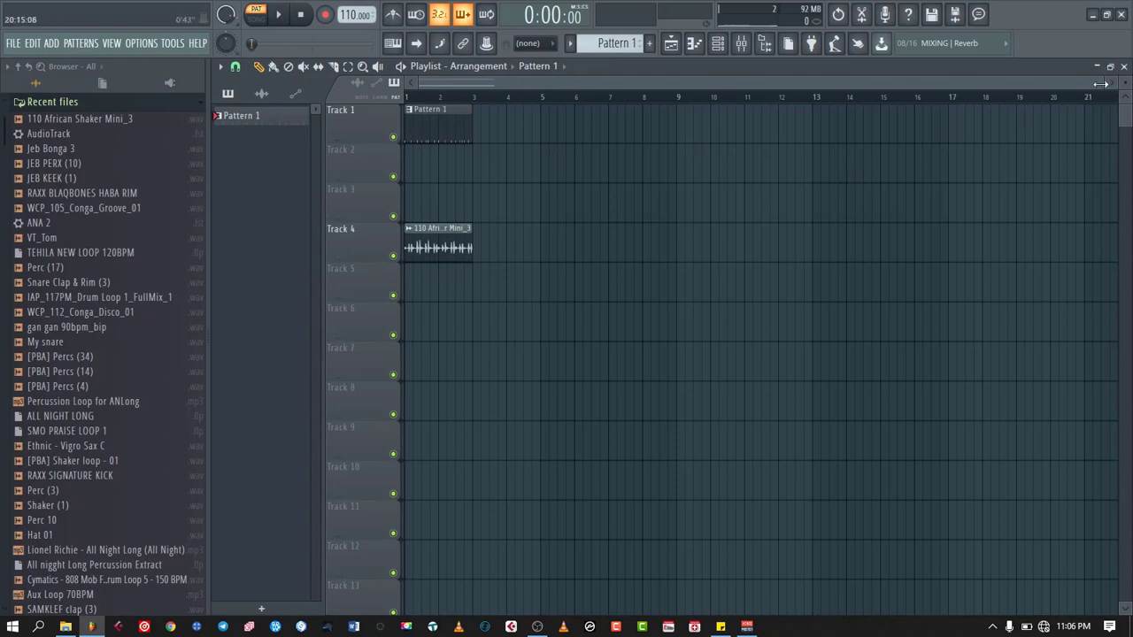
drag(1100, 82, 429, 155)
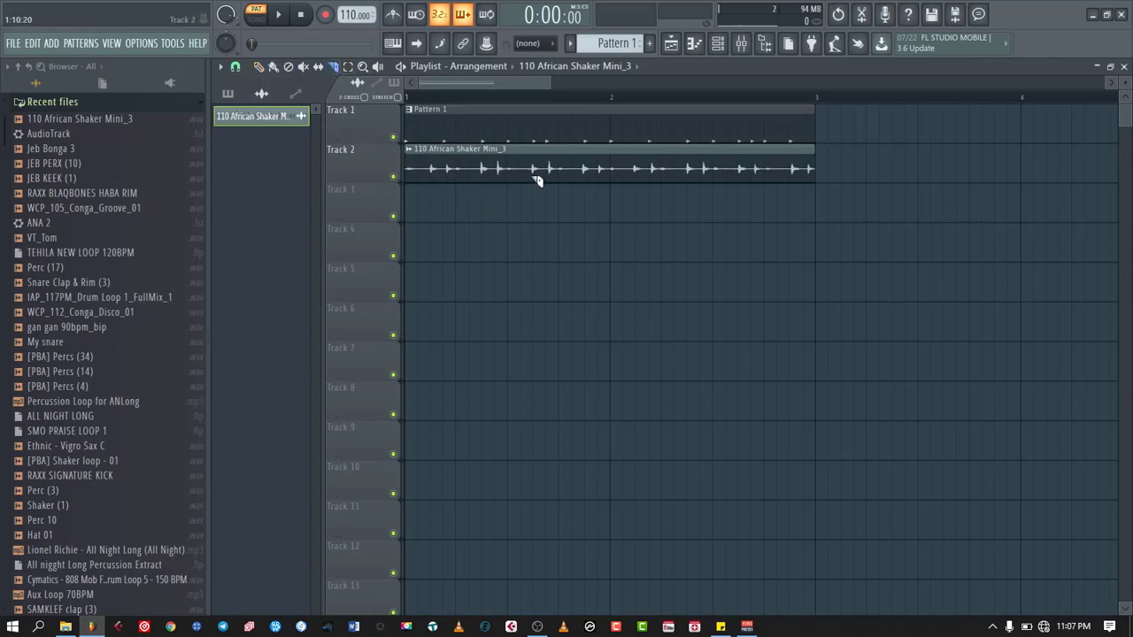
Slice the shaker clip twice, keep the middle piece at bar 1, and repeat it four times to bar 3.
drag(511, 157, 508, 199)
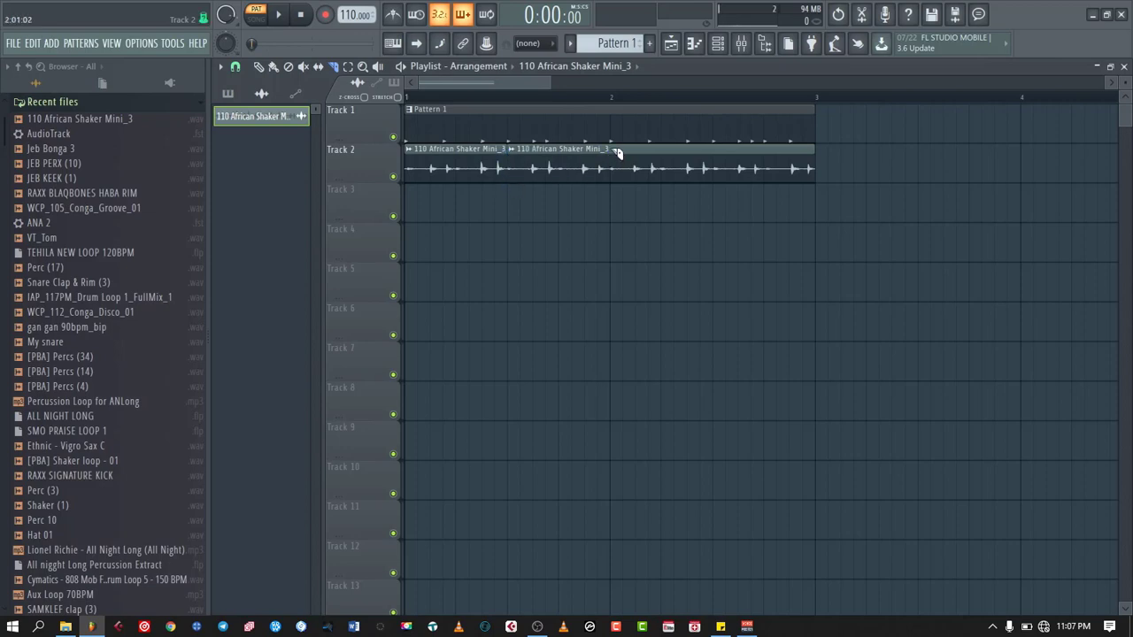
drag(614, 156, 612, 200)
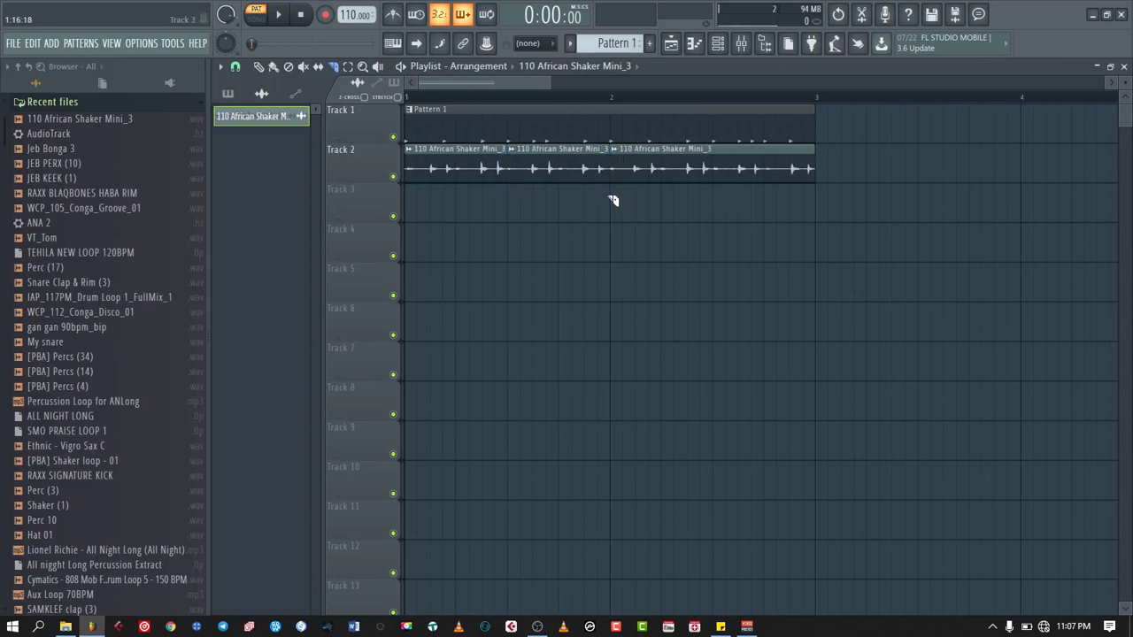
click(258, 67)
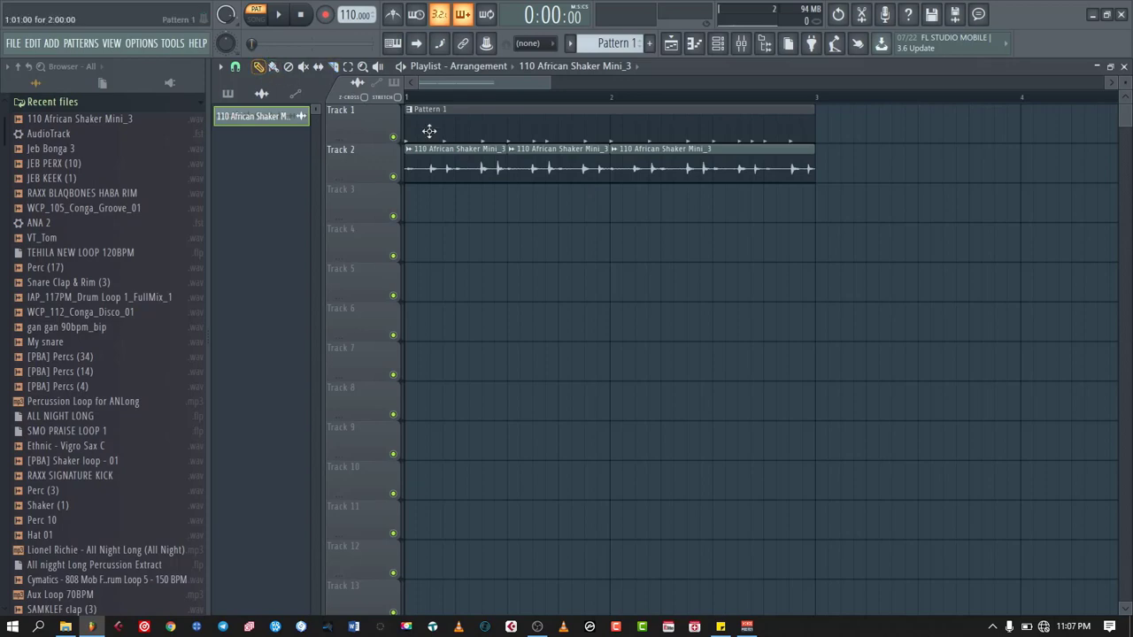
right_click(450, 165)
right_click(630, 164)
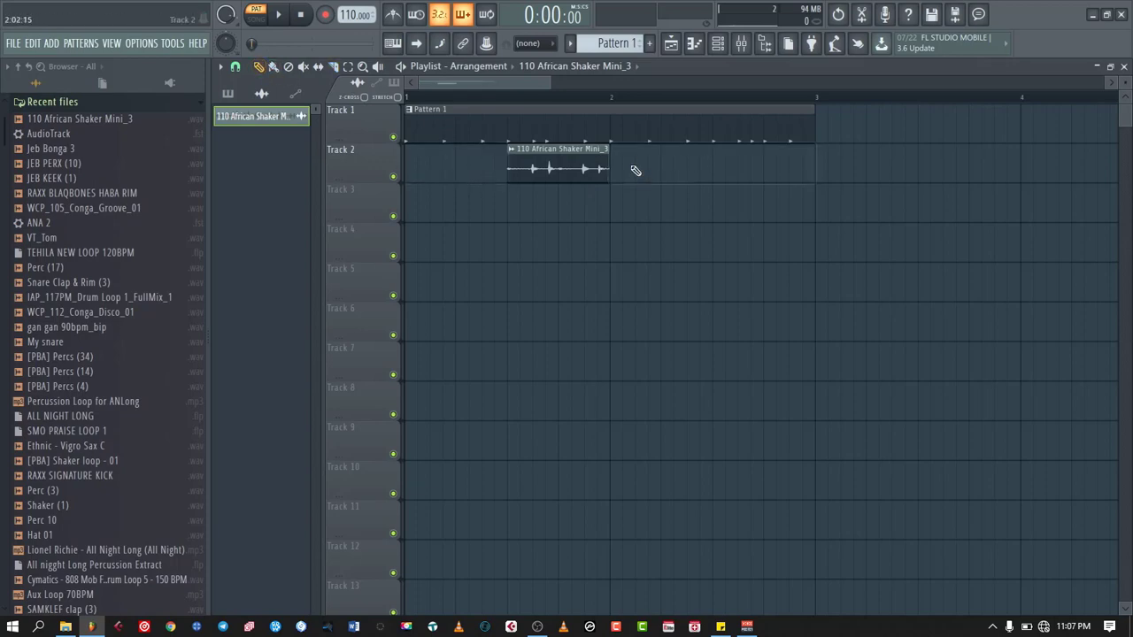
mouse_move(580, 169)
mouse_down()
mouse_move(488, 204)
mouse_move(473, 194)
mouse_move(478, 202)
mouse_up()
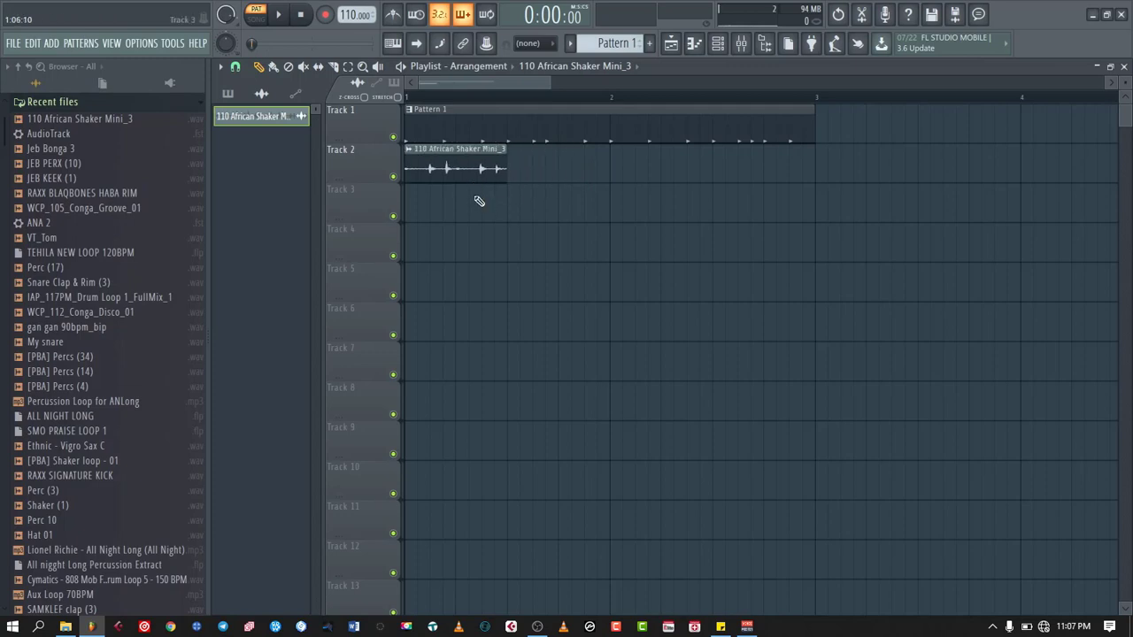
click(515, 172)
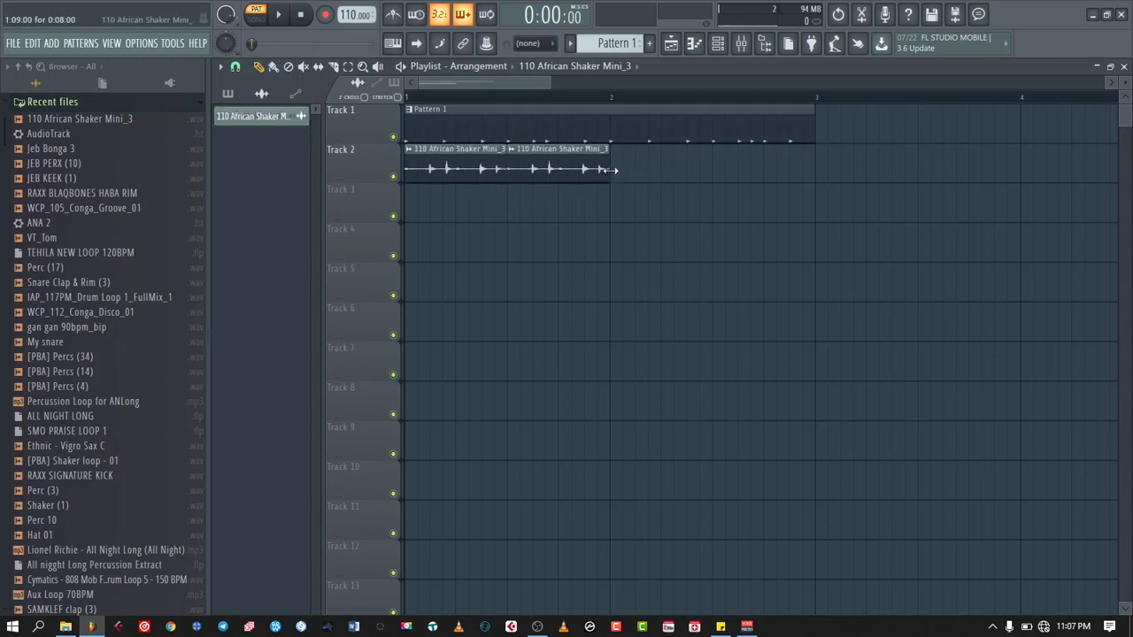
click(618, 176)
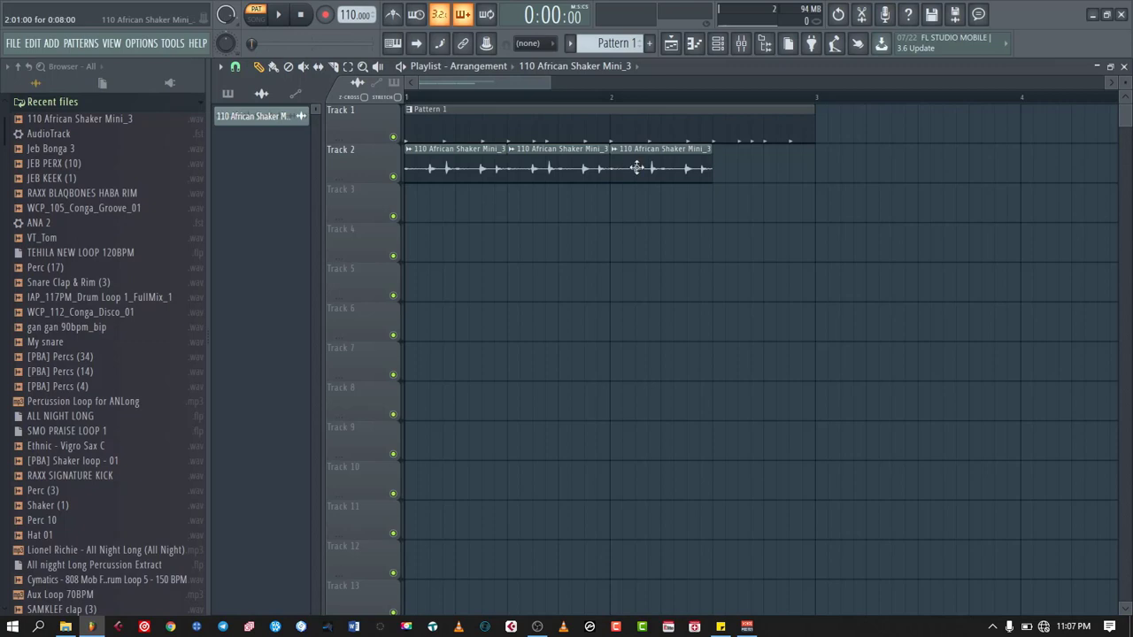
click(715, 167)
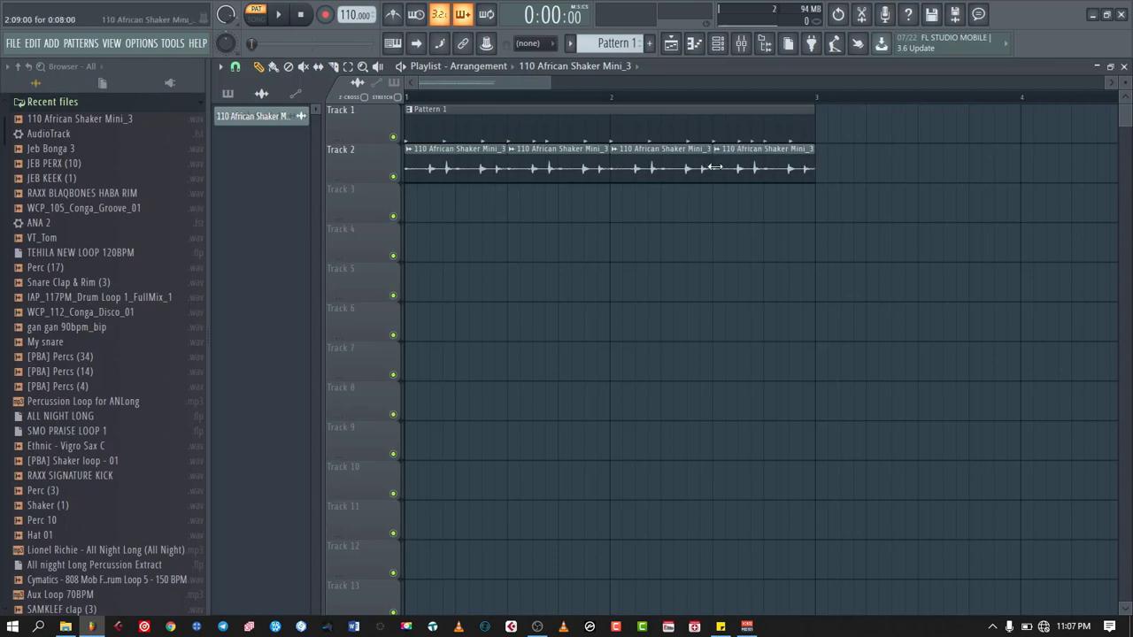
Switch to song mode and play the whole arrangement.
double_click(551, 162)
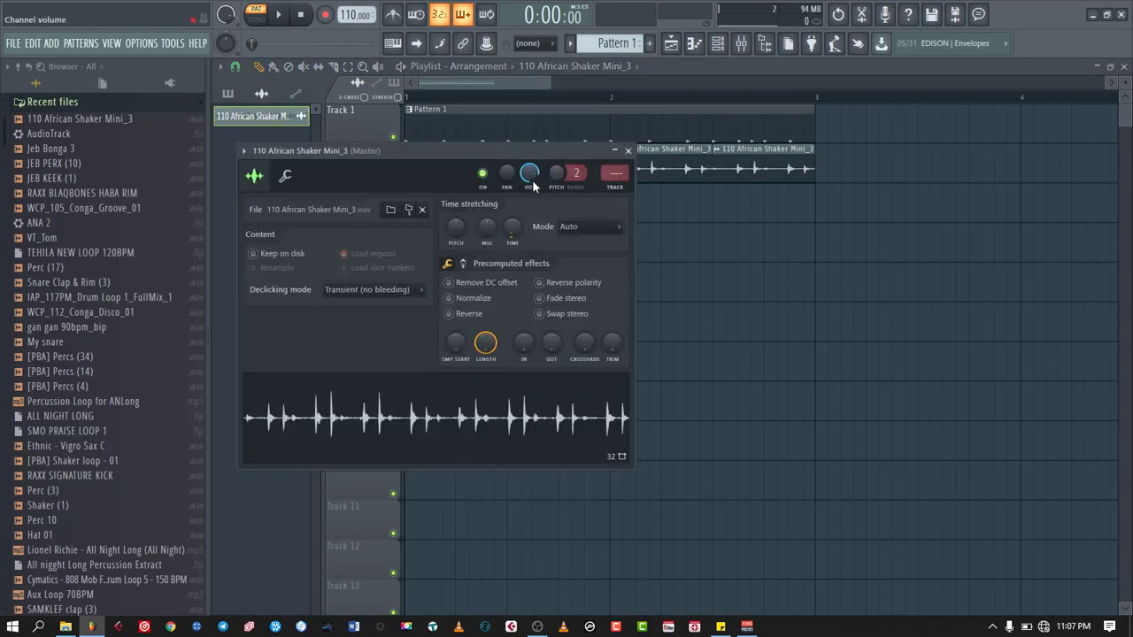
click(627, 150)
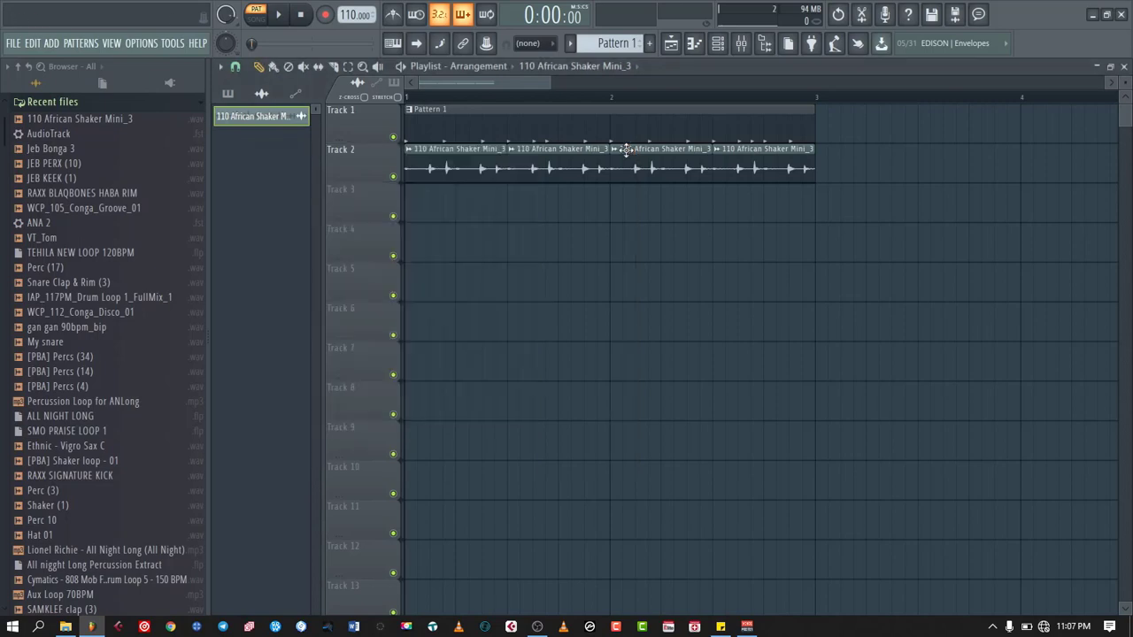
key(space)
key(space)
key(l)
key(space)
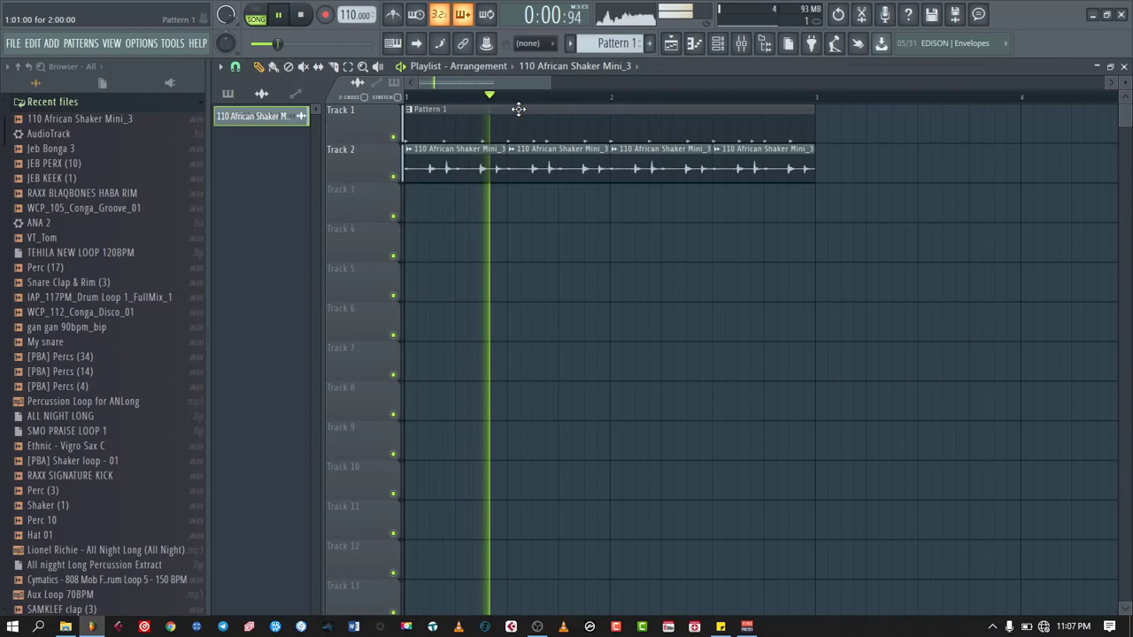
Lower the shaker channel volume to about 66% (-8.1 dB), then stop playback.
double_click(637, 168)
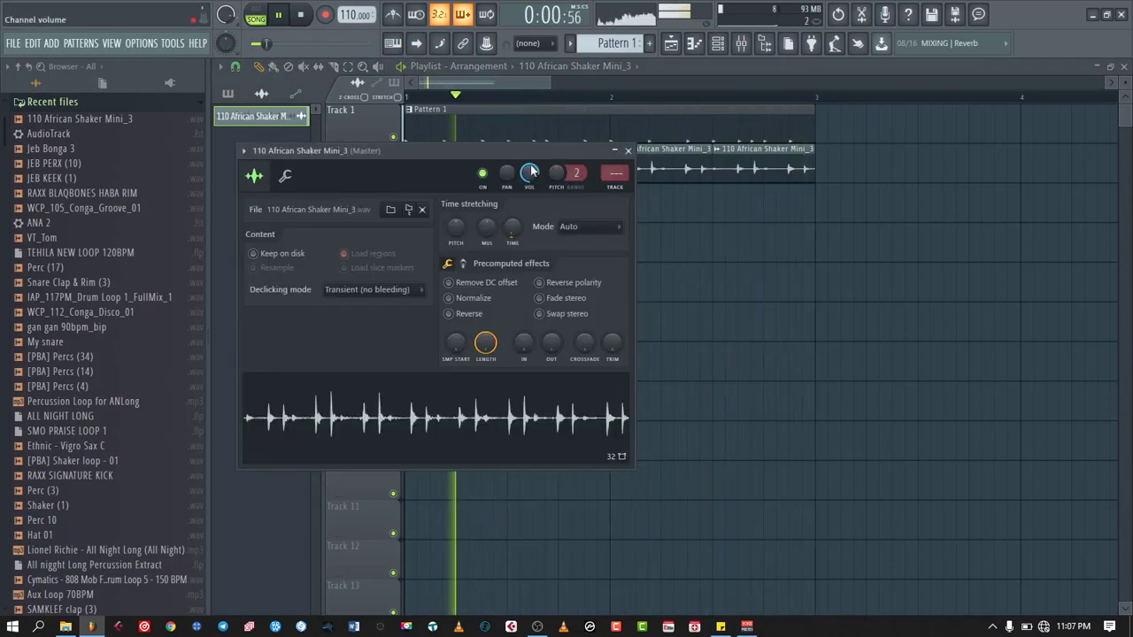
drag(531, 170, 531, 177)
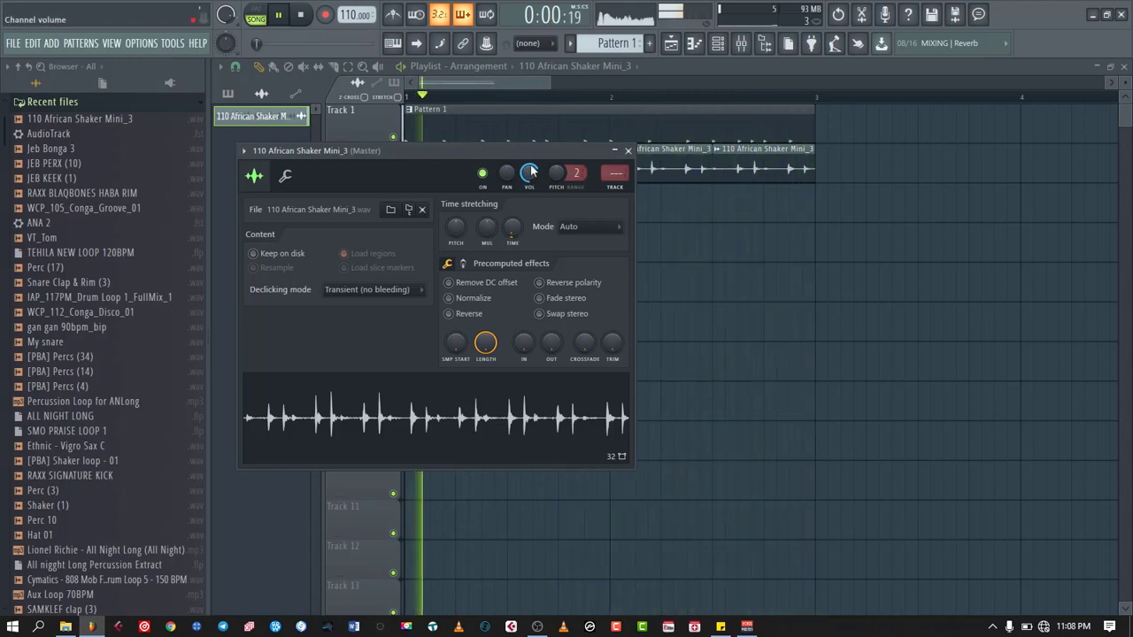
drag(529, 175, 527, 179)
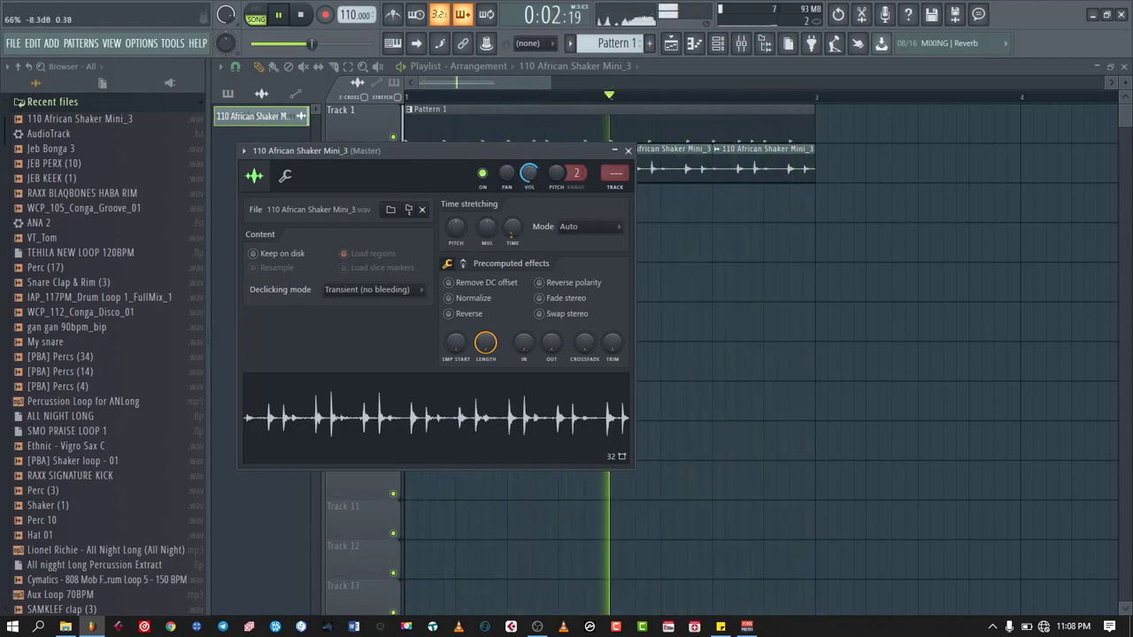
click(628, 150)
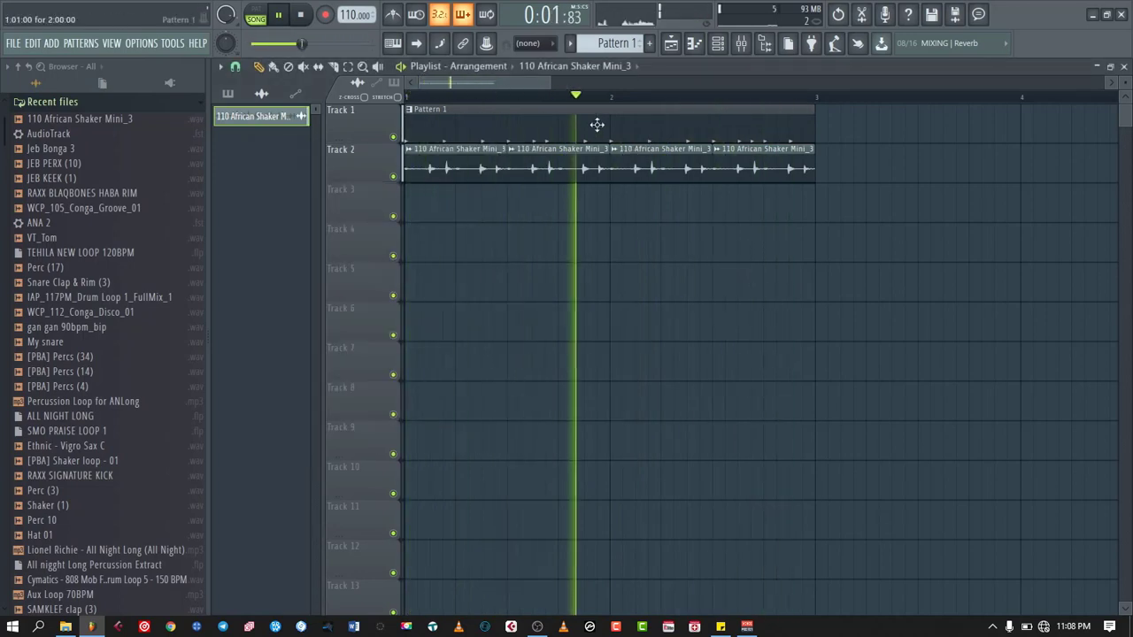
key(ctrl+a)
key(space)
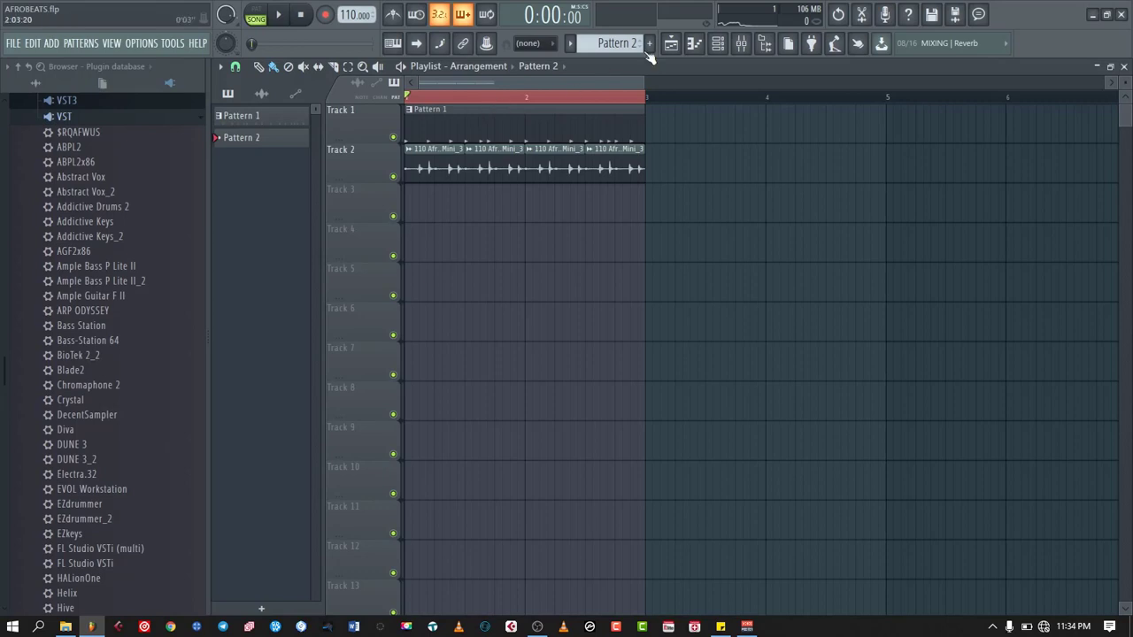
With the channel rack filter set to All, add the $RQAFWUS Nexus plugin as a new channel.
click(718, 43)
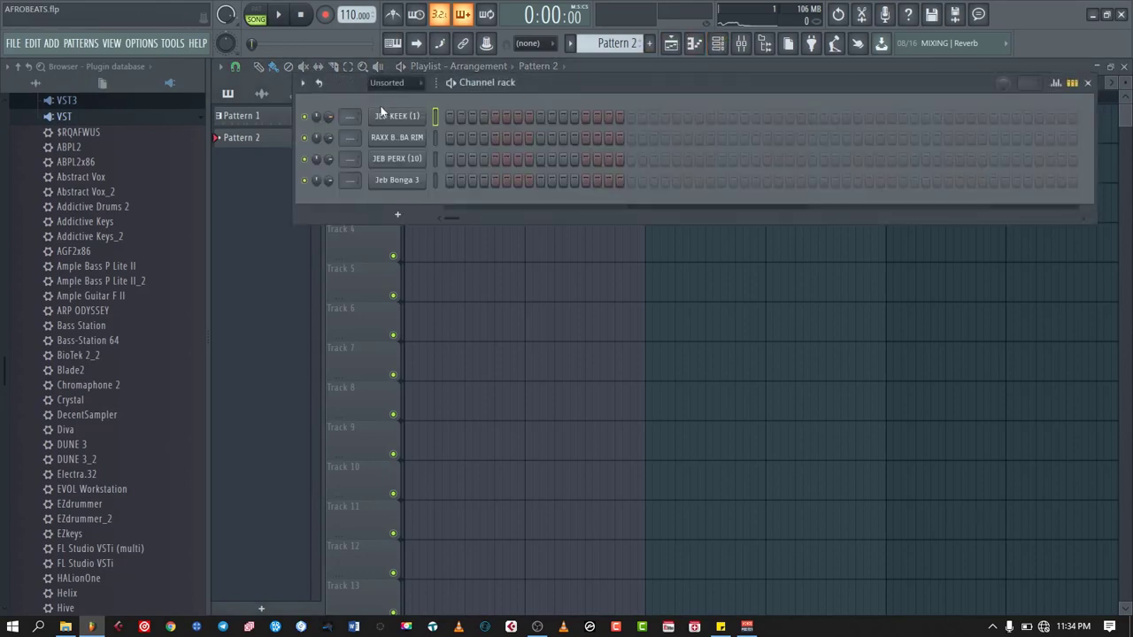
click(389, 83)
click(390, 100)
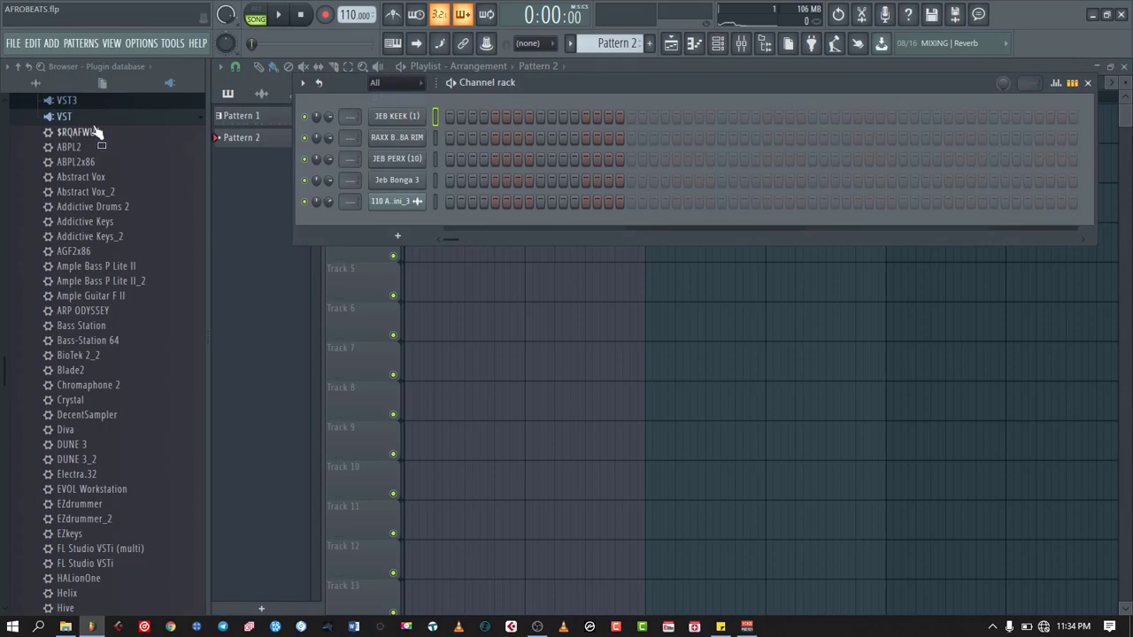
drag(77, 132, 390, 219)
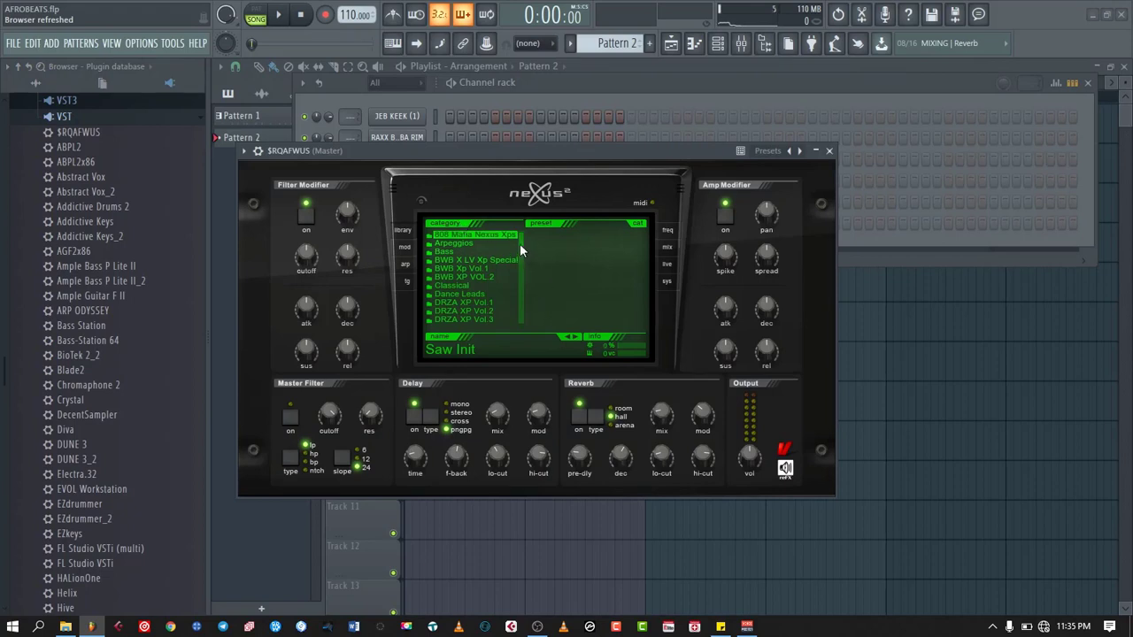
Load the SQ Solitude preset from Nexus's Splits and Sequences category, then close Nexus.
drag(519, 239, 524, 291)
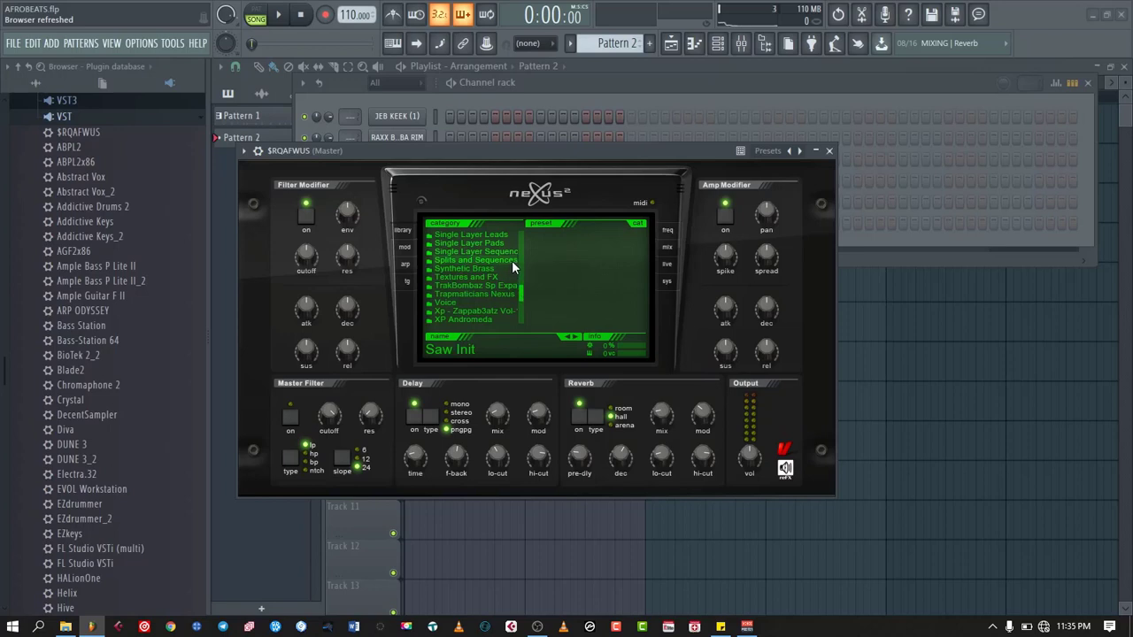
click(511, 268)
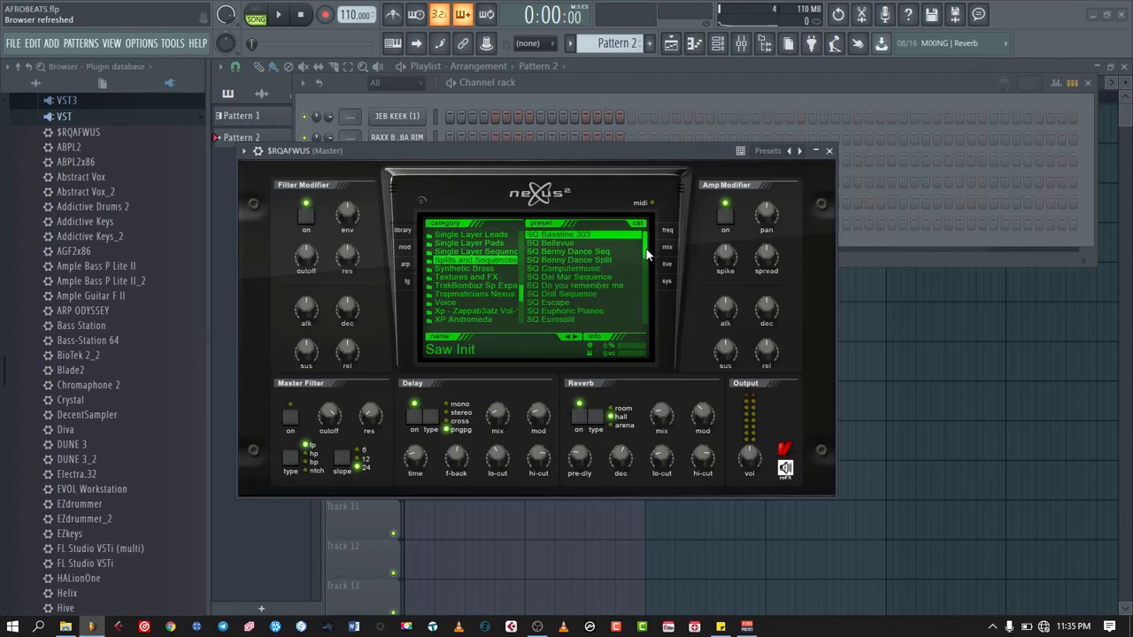
drag(646, 255, 643, 330)
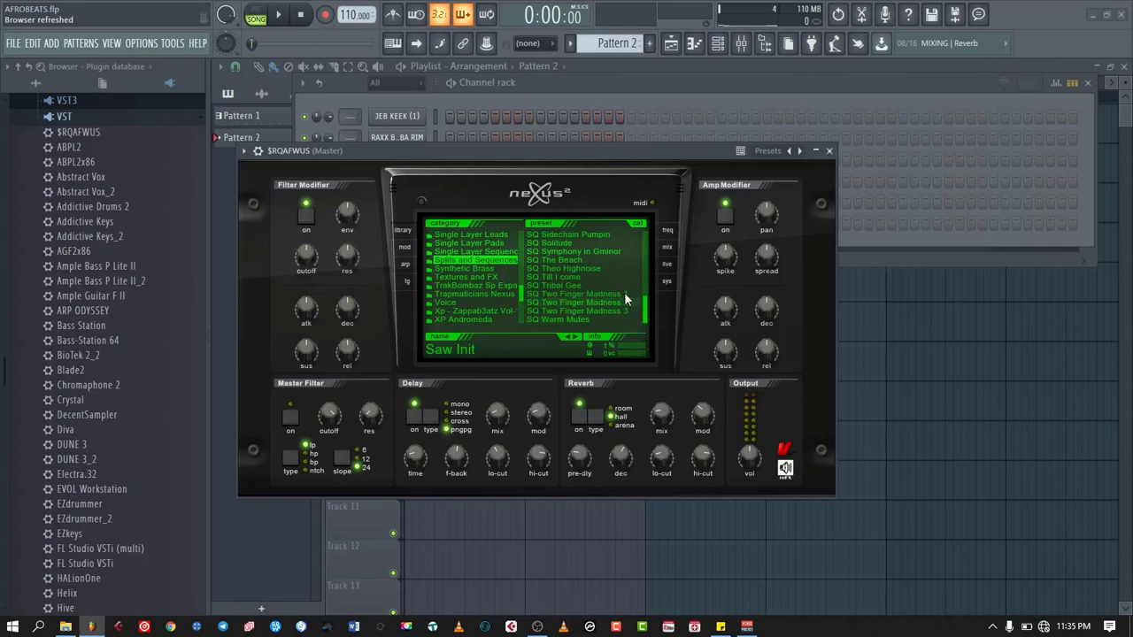
click(554, 240)
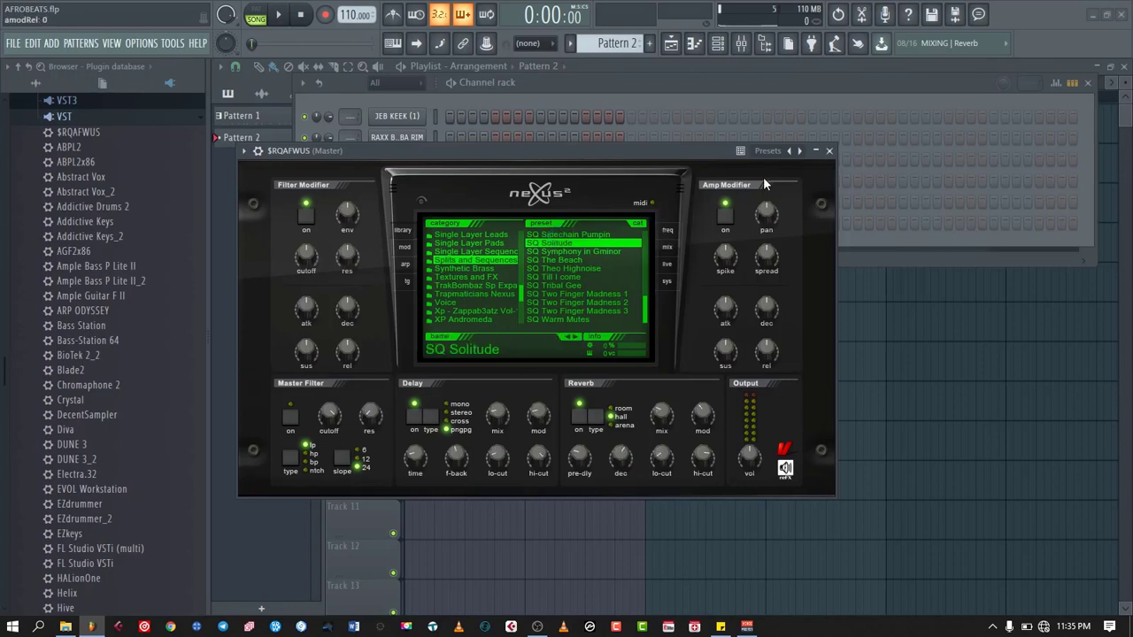
click(828, 150)
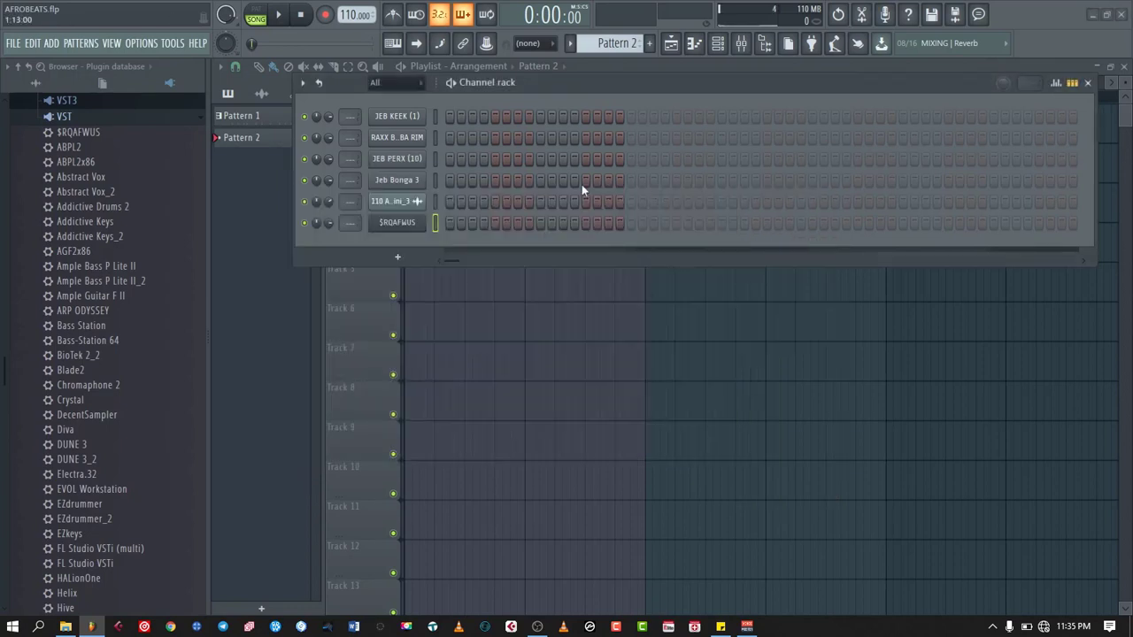
In the $RQAFWUS piano roll, place the first chord, C5-F5-A5, at bar 1.
right_click(408, 224)
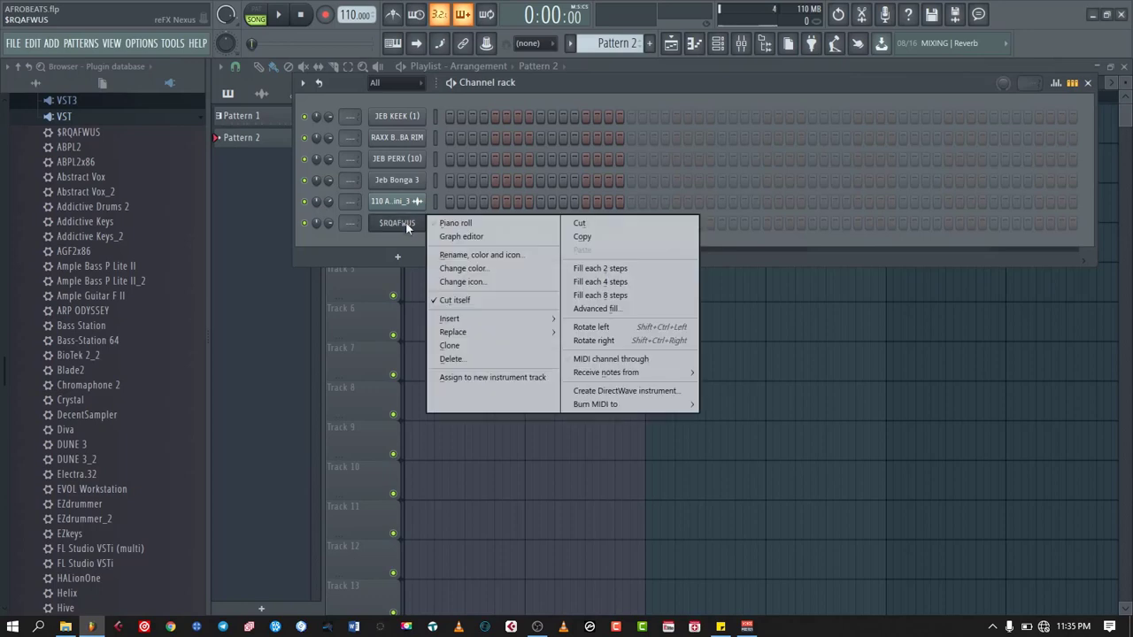
click(456, 223)
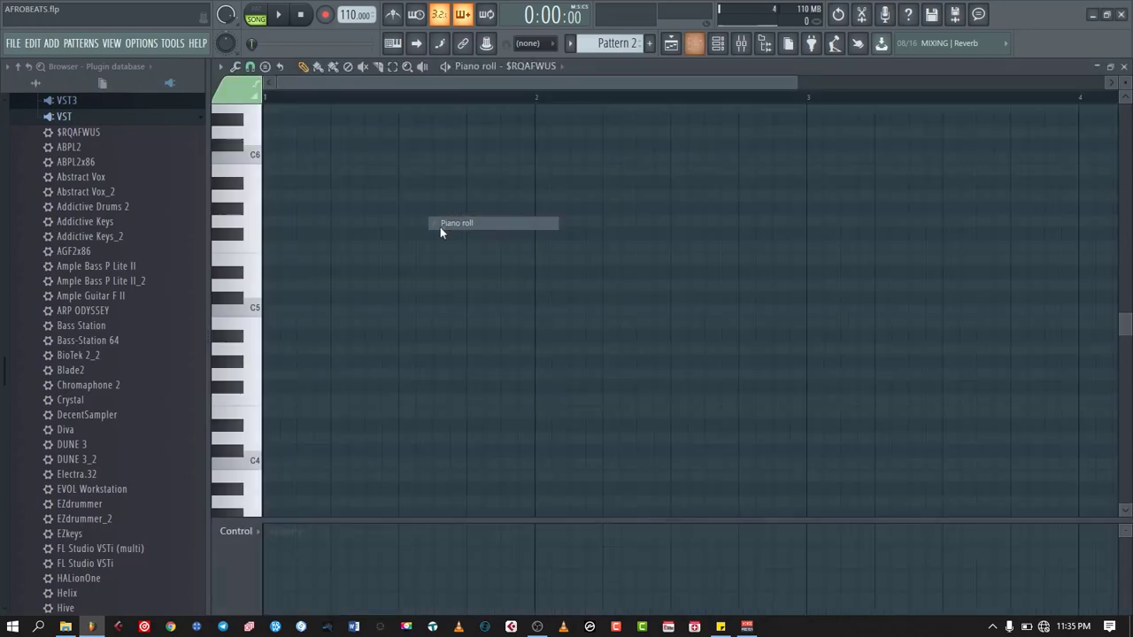
click(269, 310)
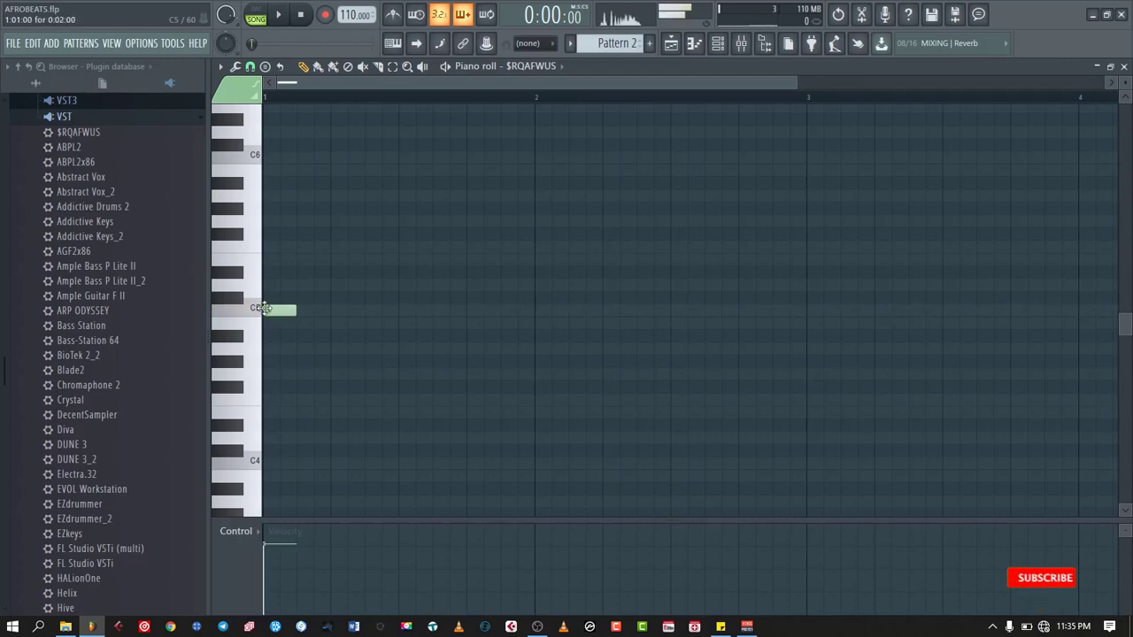
click(267, 246)
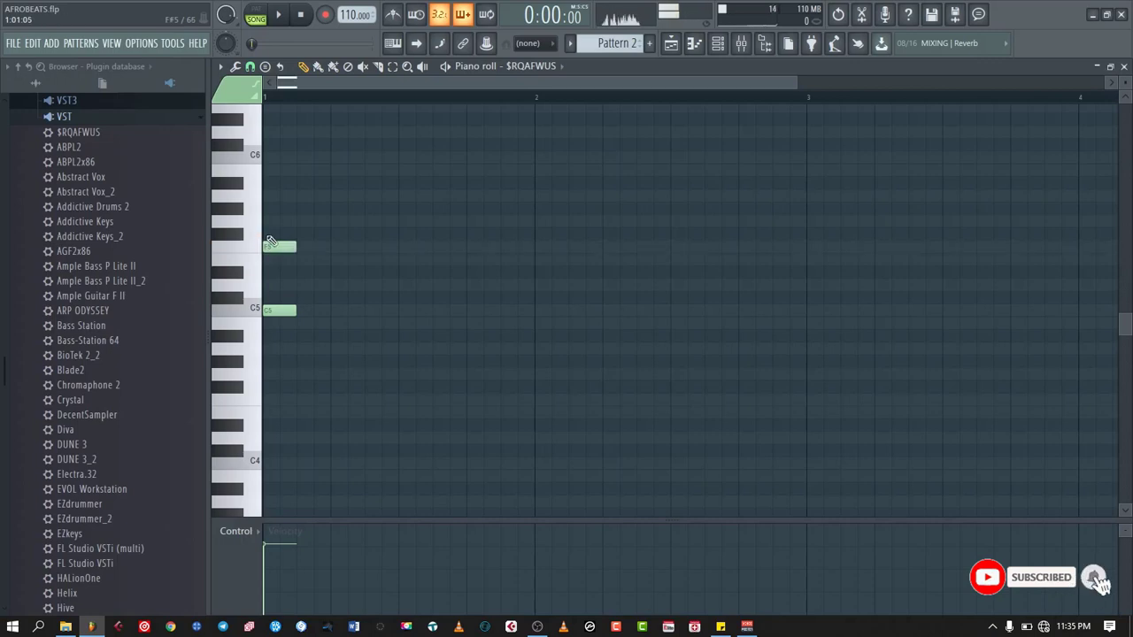
click(270, 196)
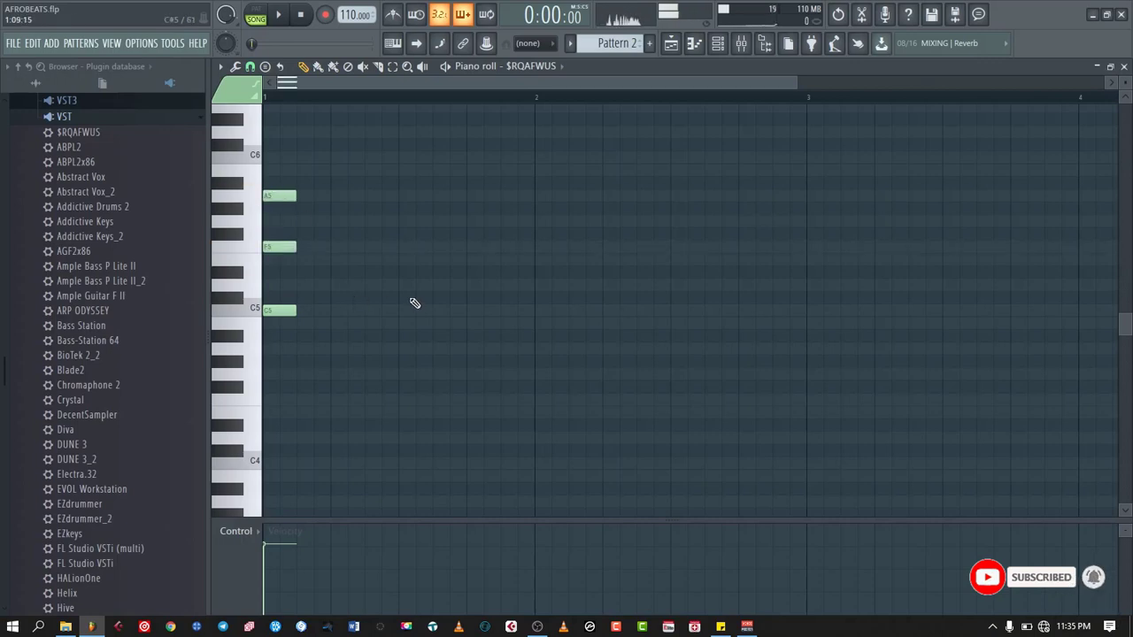
Build the second chord, E5-G5-C6, in bar 2, removing a stray D5.
click(543, 284)
click(544, 259)
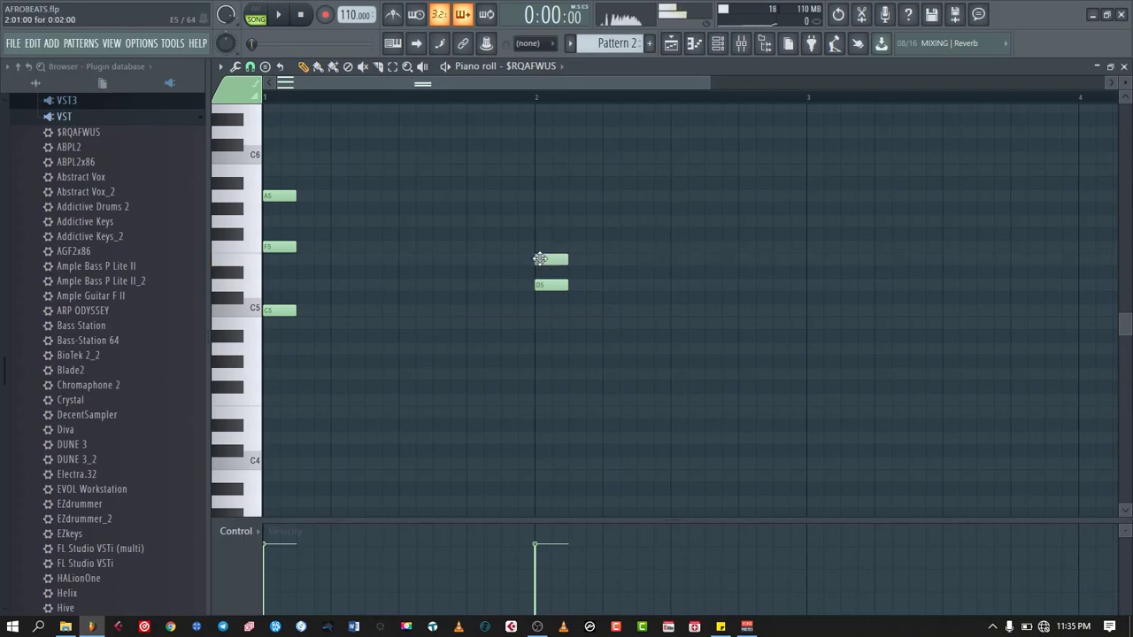
right_click(552, 285)
click(540, 221)
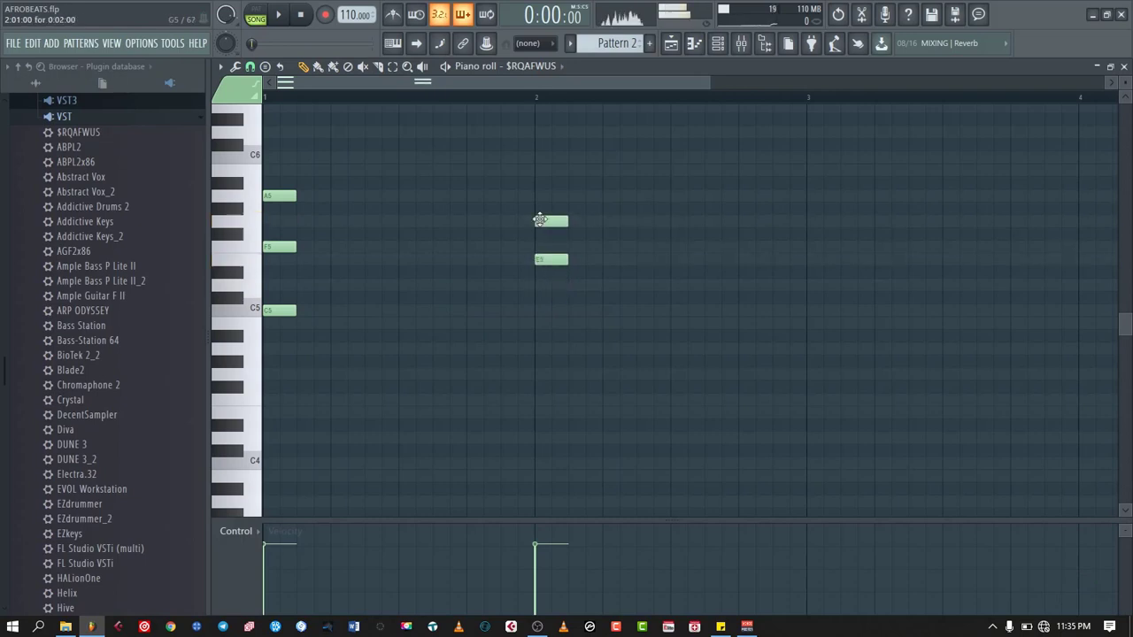
click(538, 158)
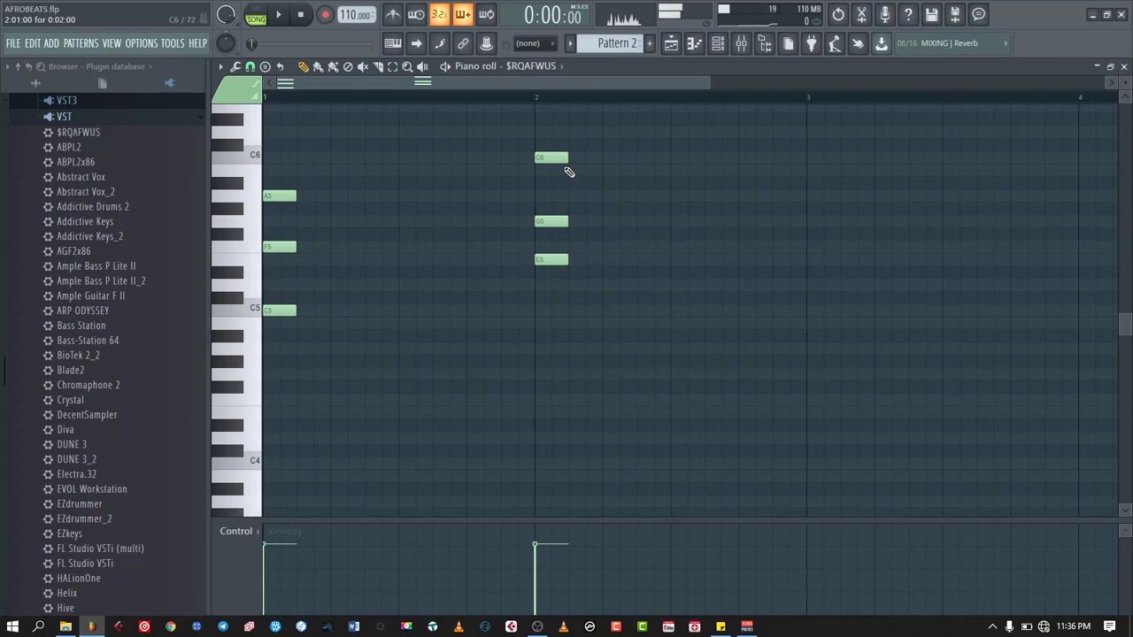
Build the third chord, D5-G5-B5, then play the progression back.
click(683, 298)
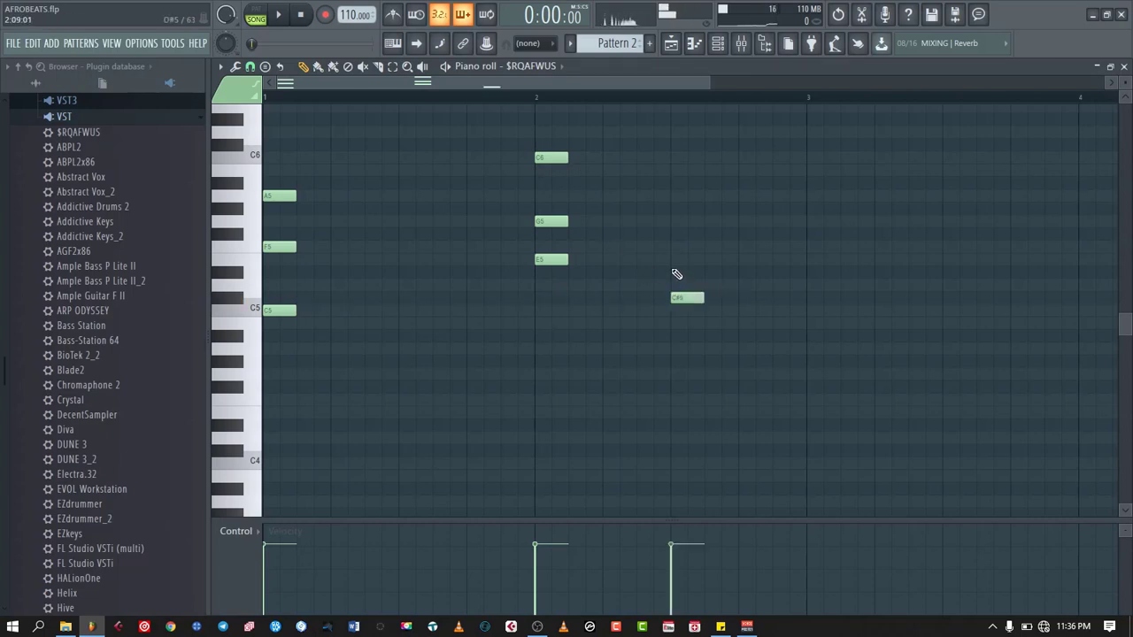
click(676, 273)
right_click(683, 298)
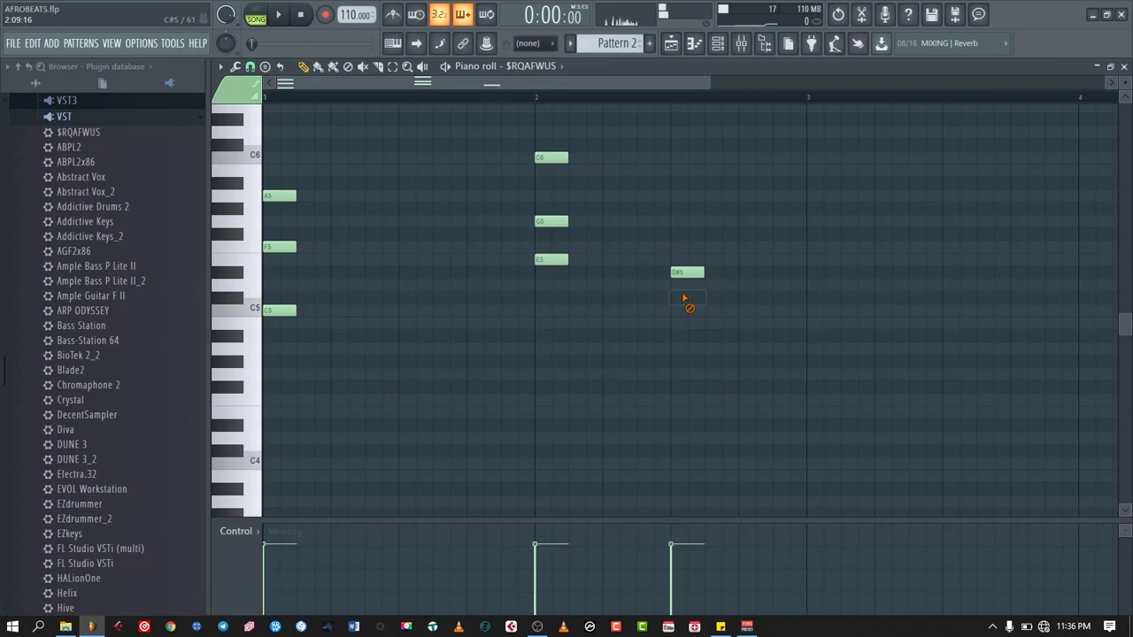
drag(684, 273, 688, 284)
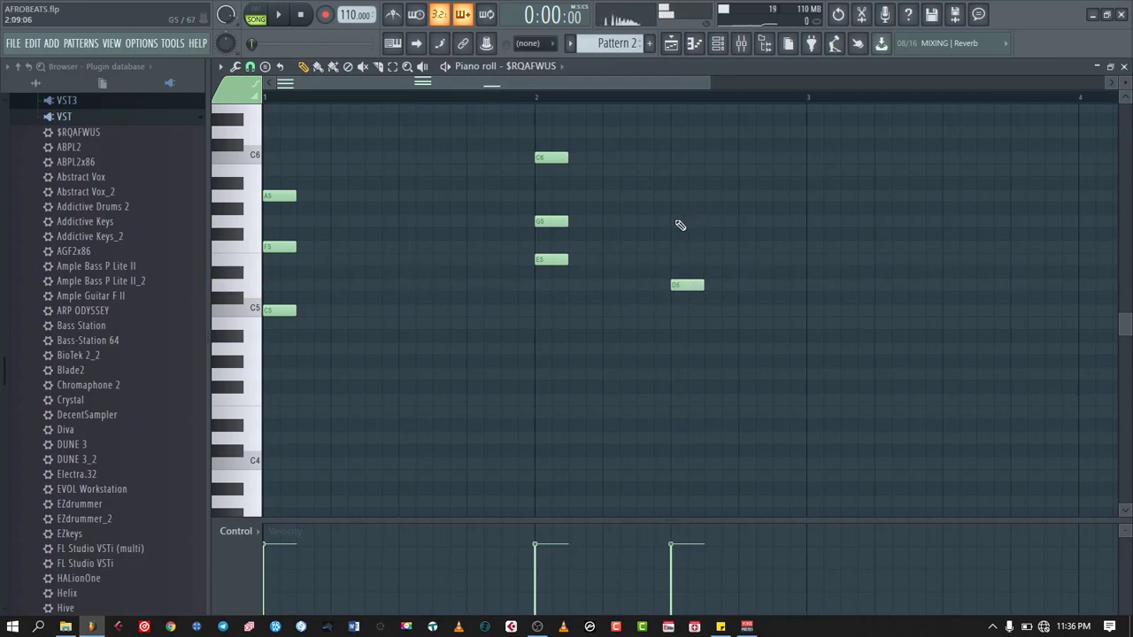
click(680, 223)
click(676, 171)
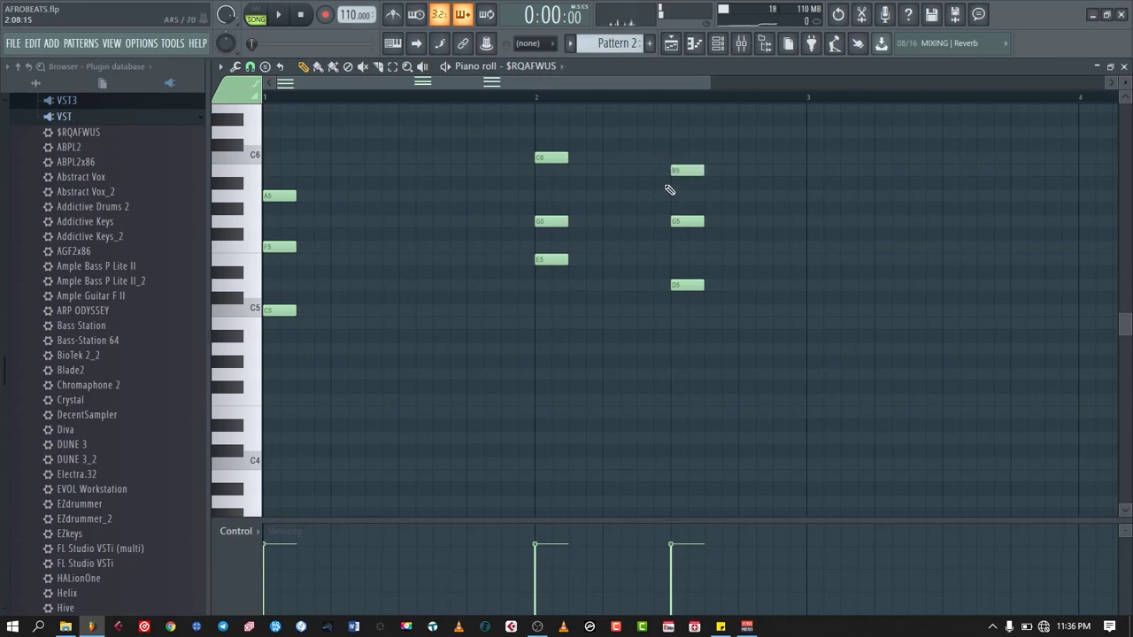
key(space)
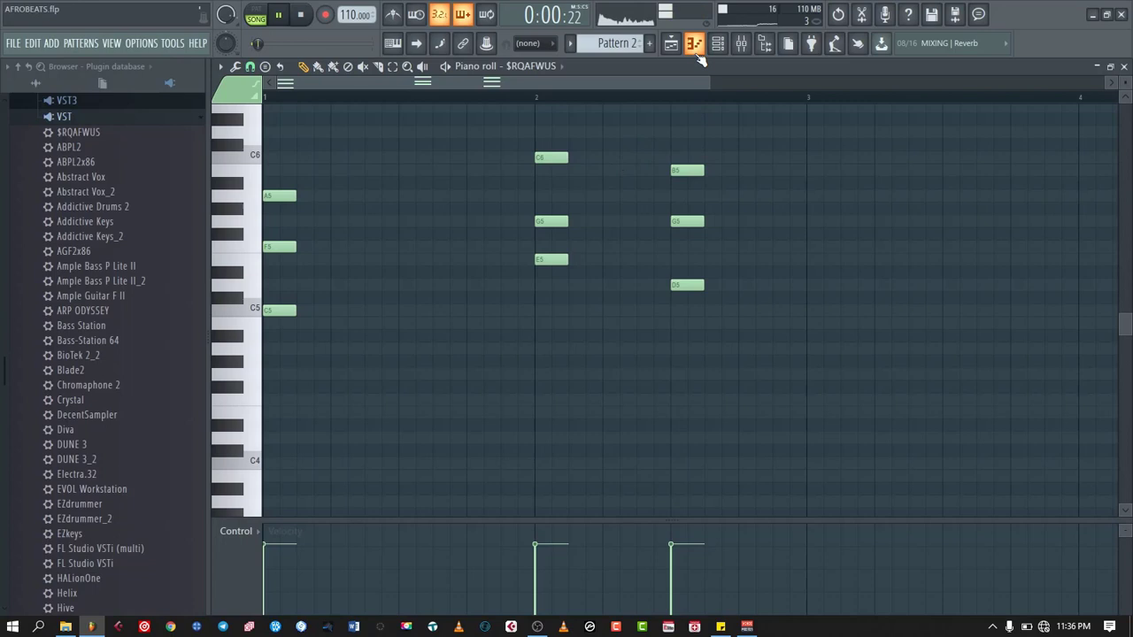
key(space)
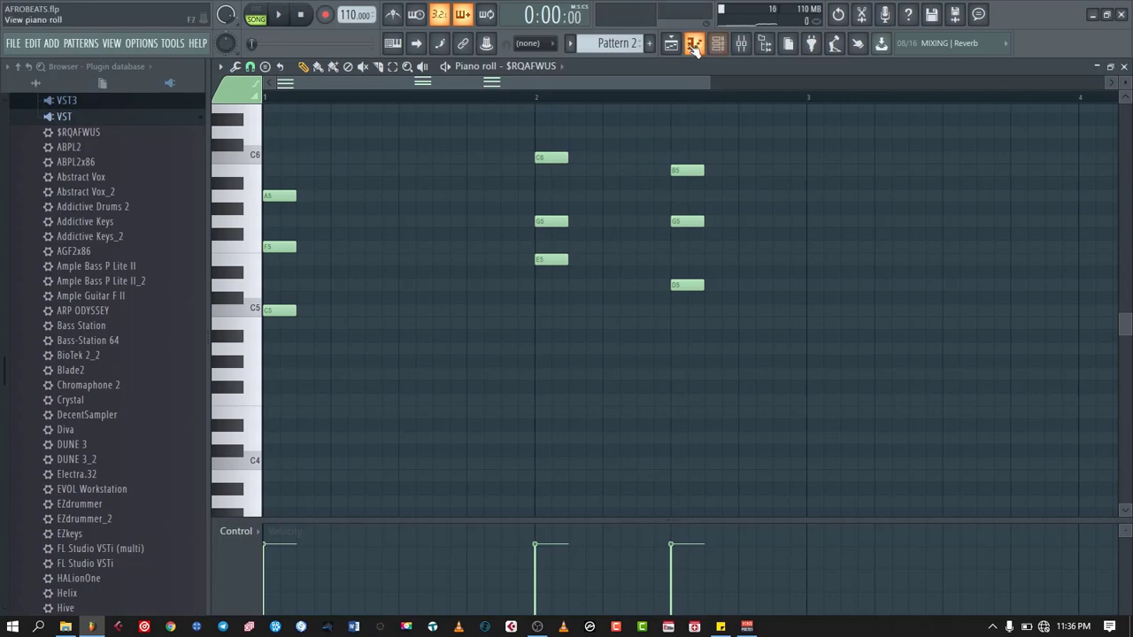
click(671, 43)
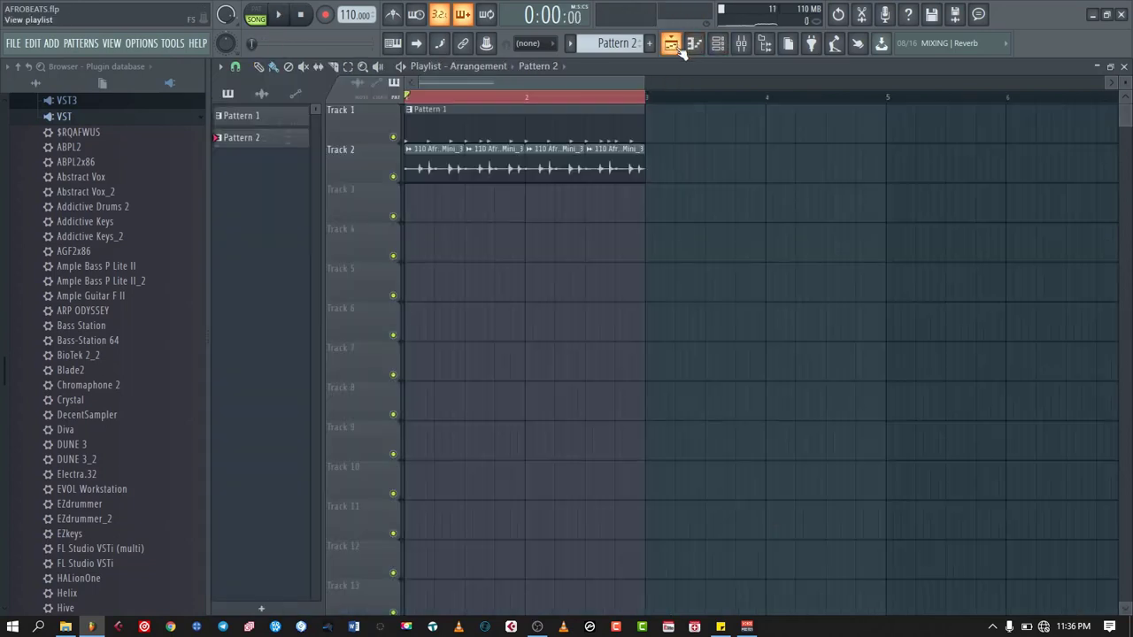
click(427, 206)
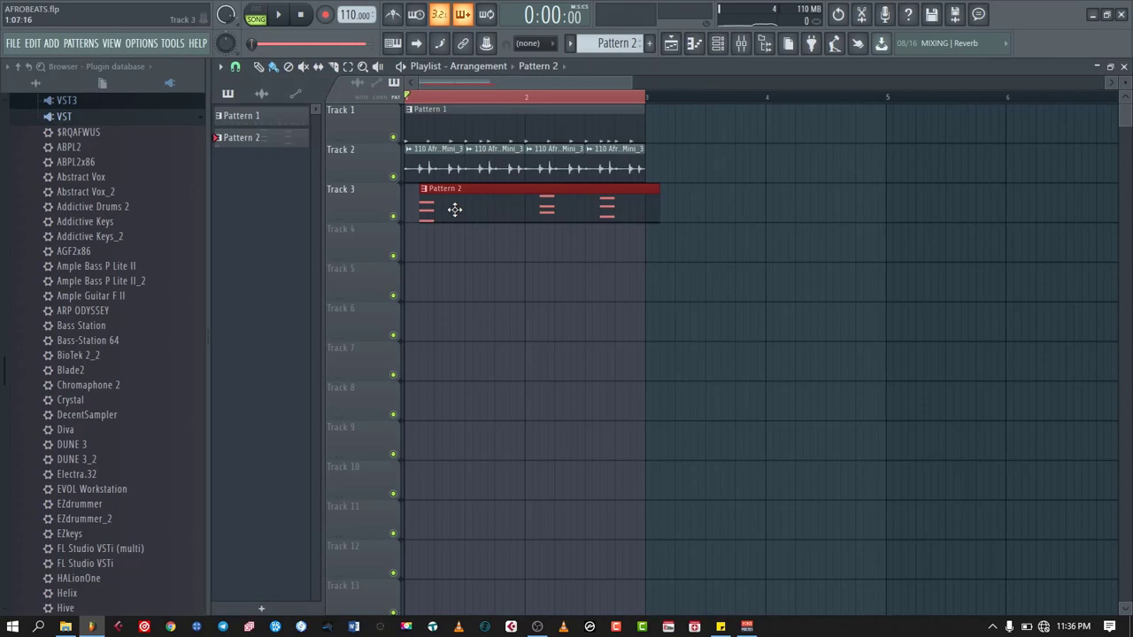
drag(453, 209, 425, 225)
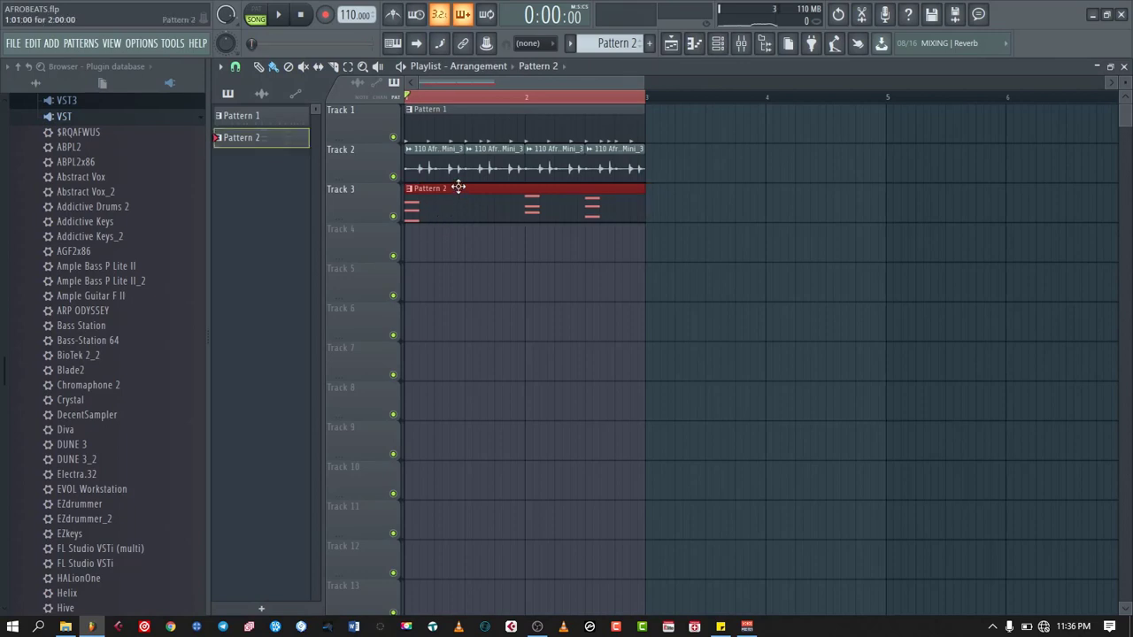
key(space)
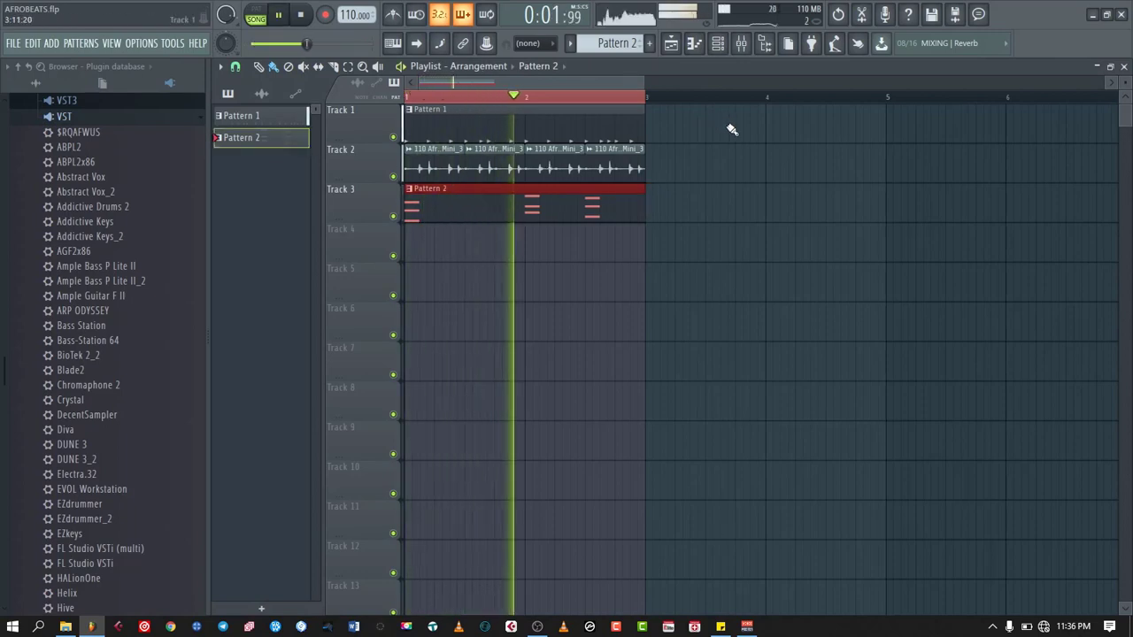
click(720, 46)
key(space)
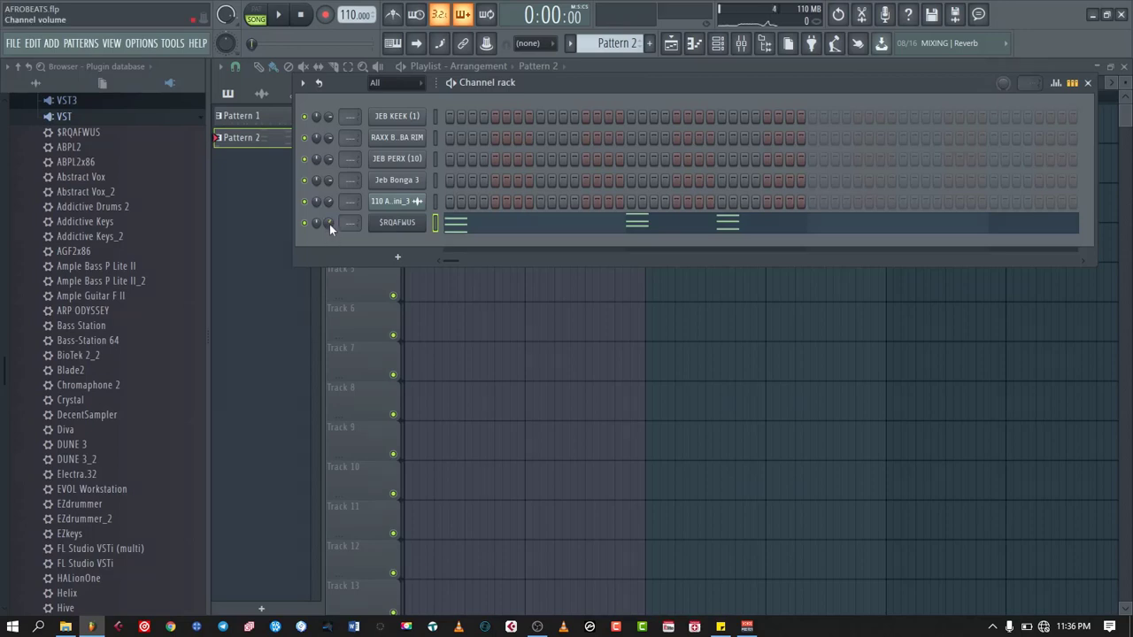
key(space)
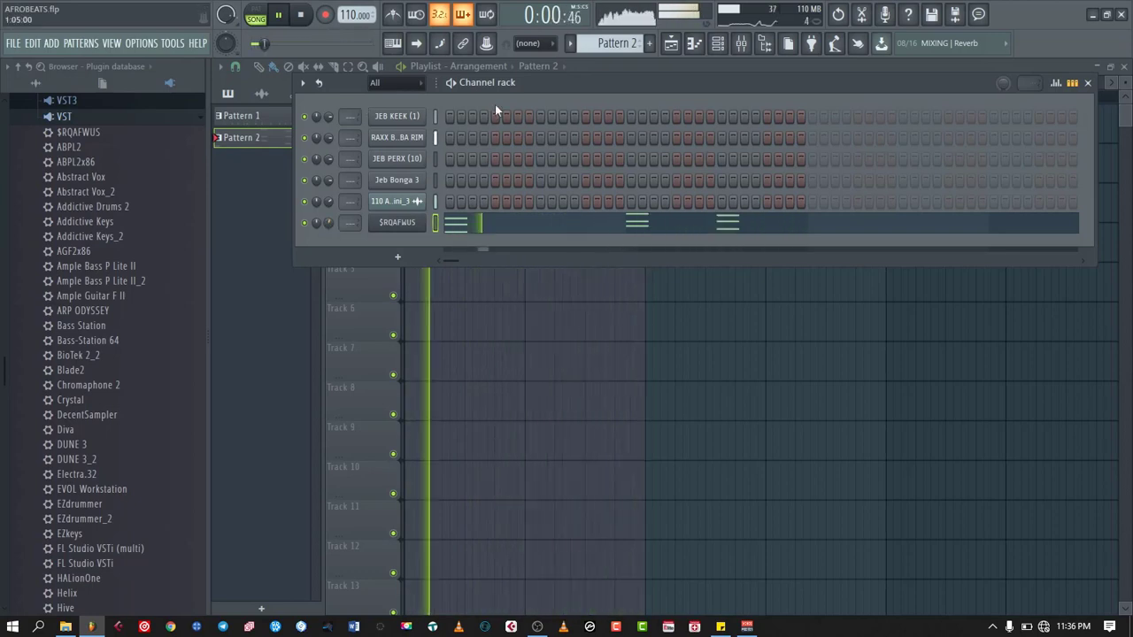
key(space)
Create empty Pattern 3, add a Chromaphone 2 marimba channel, and open its piano roll.
click(648, 42)
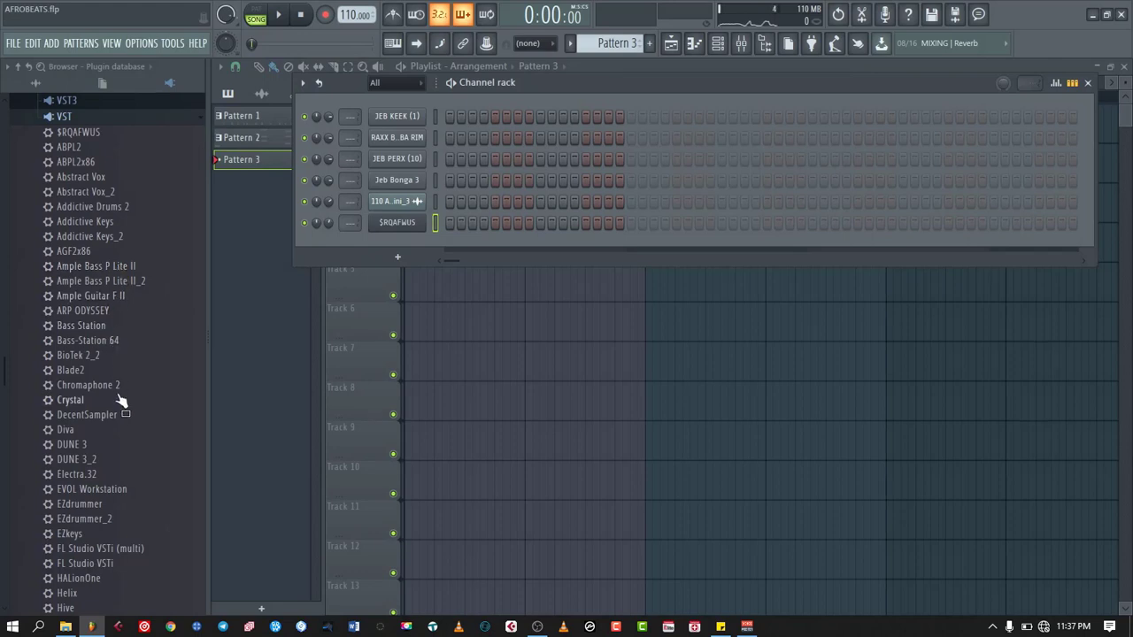
drag(118, 392, 388, 246)
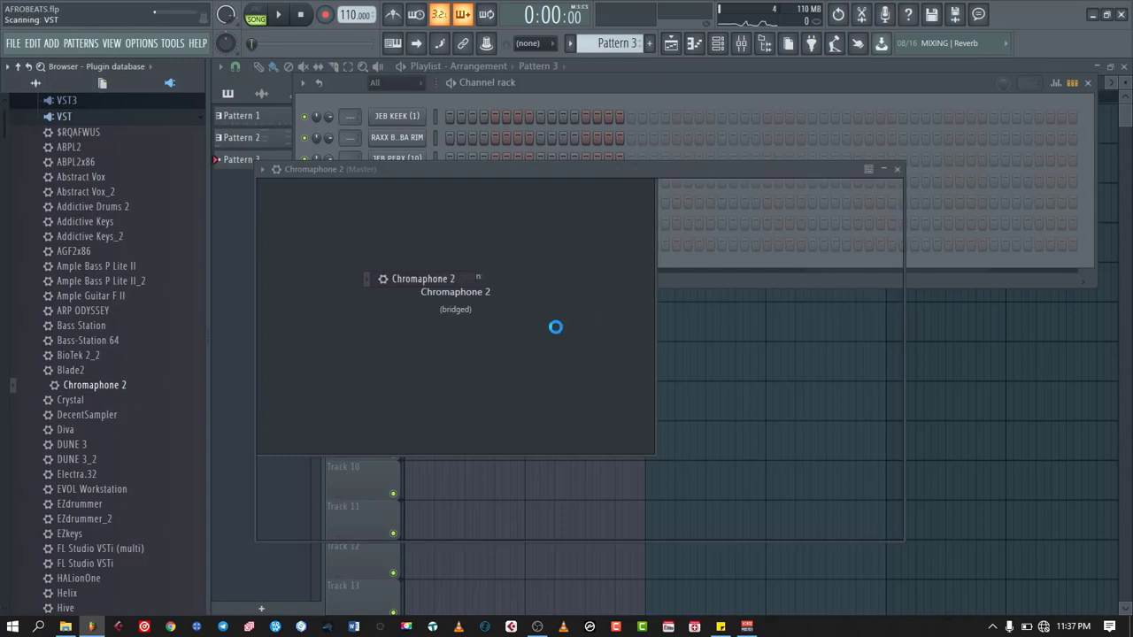
click(896, 169)
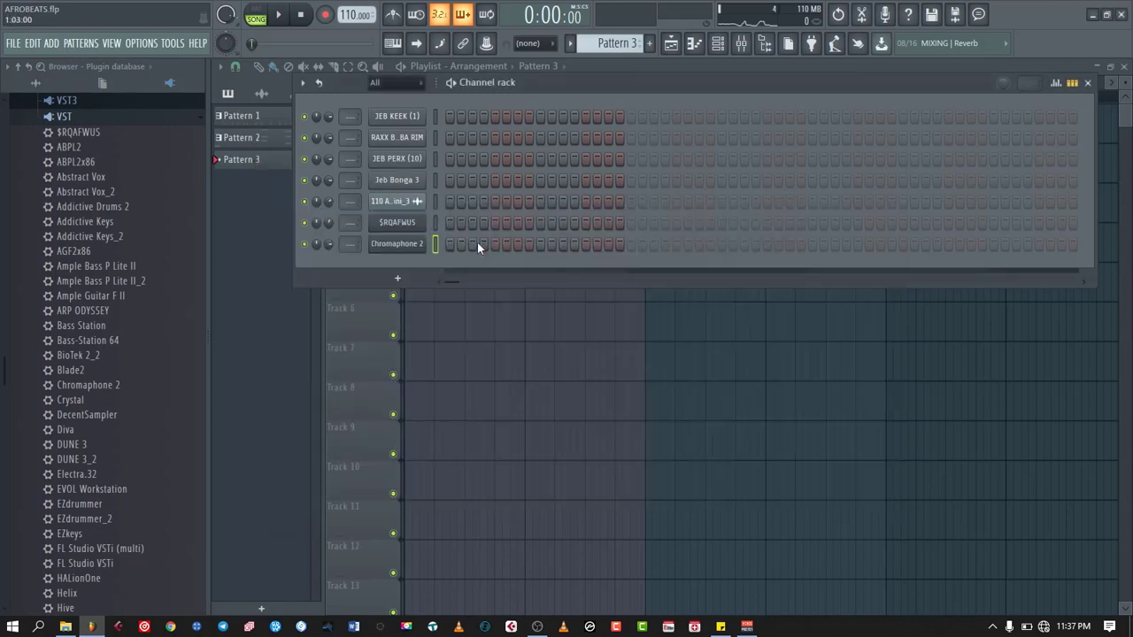
right_click(391, 250)
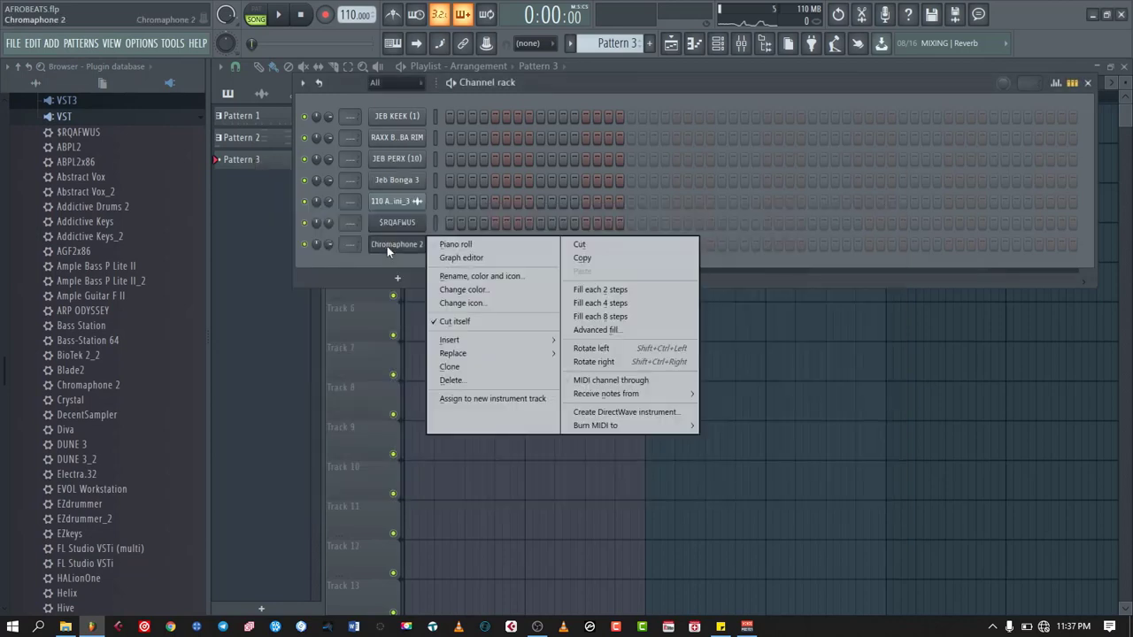
click(448, 246)
Place Pattern 3 on Track 4 at bar 1 and stretch it to two bars.
key(space)
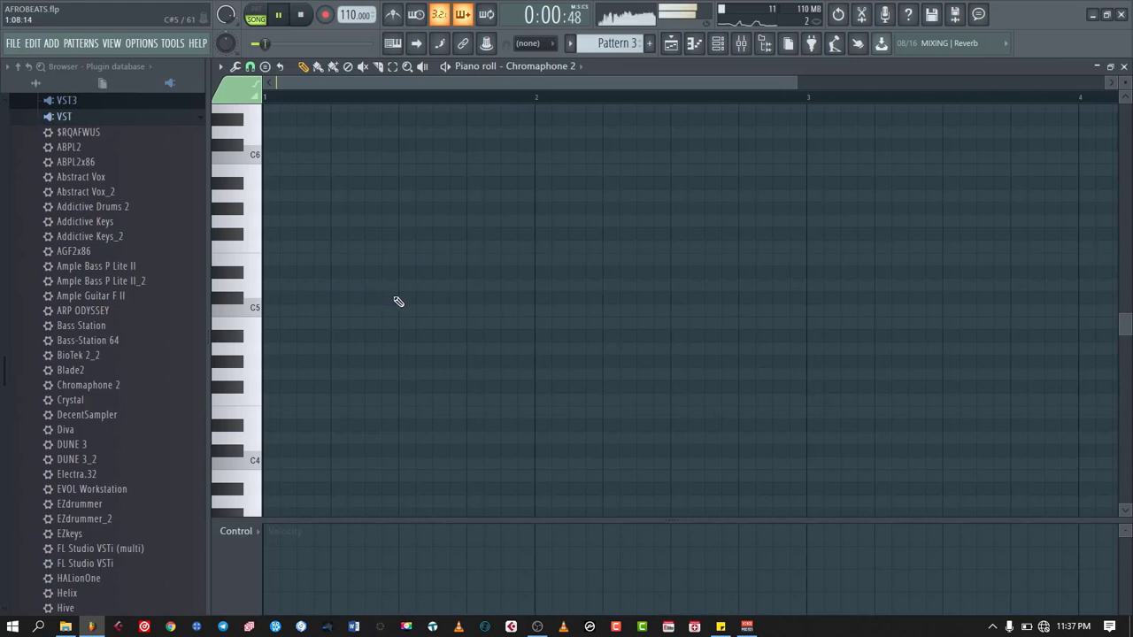
key(space)
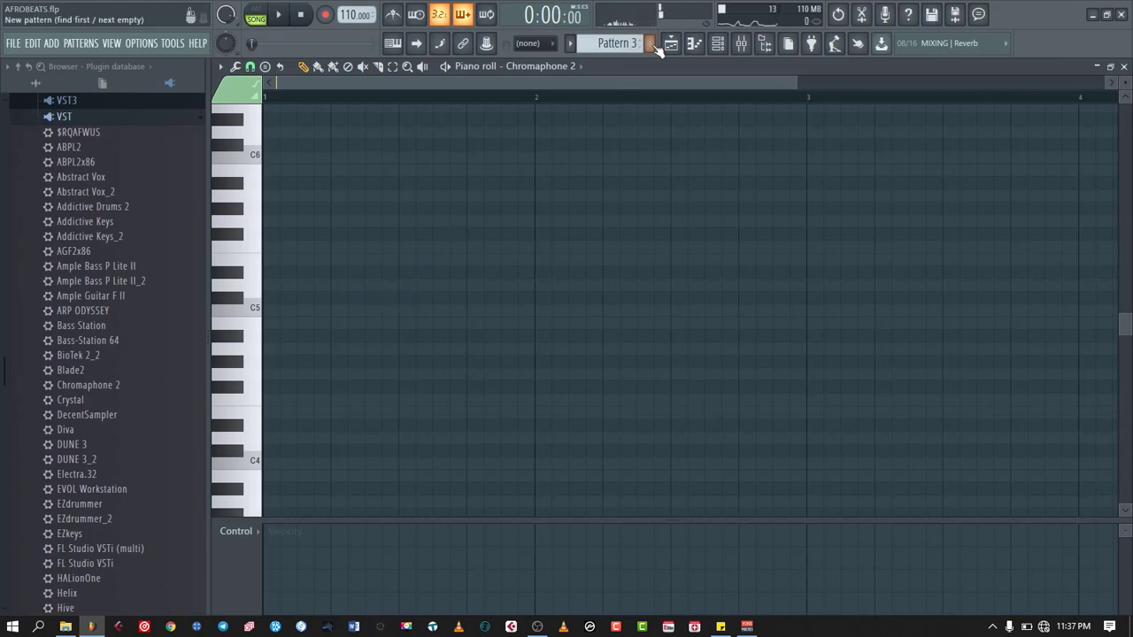
key(F5)
click(440, 257)
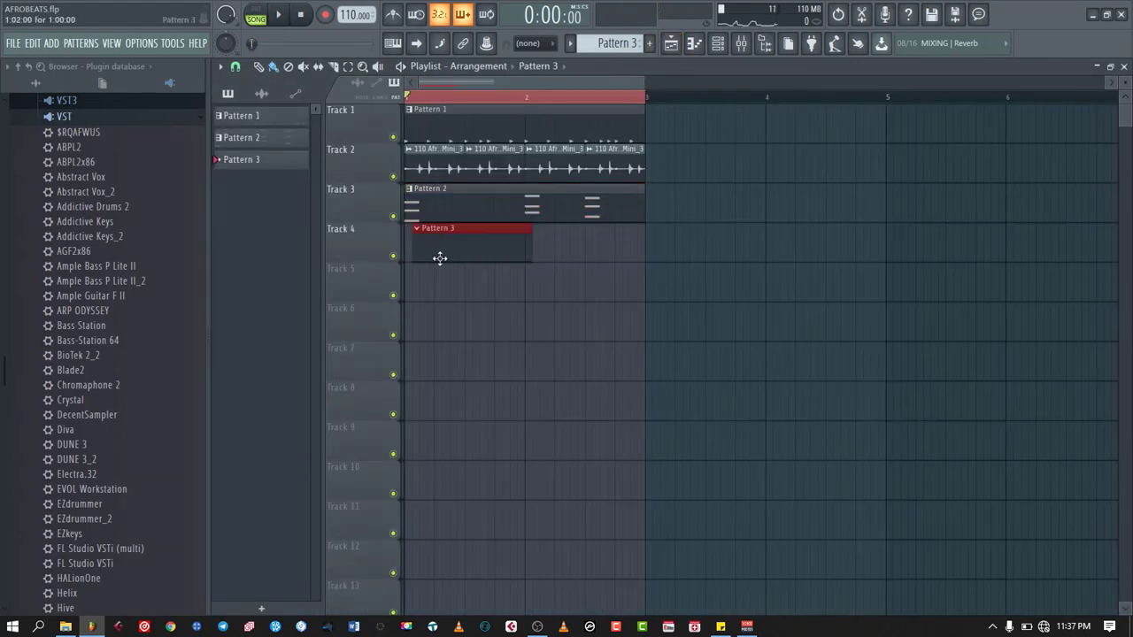
drag(457, 251, 448, 251)
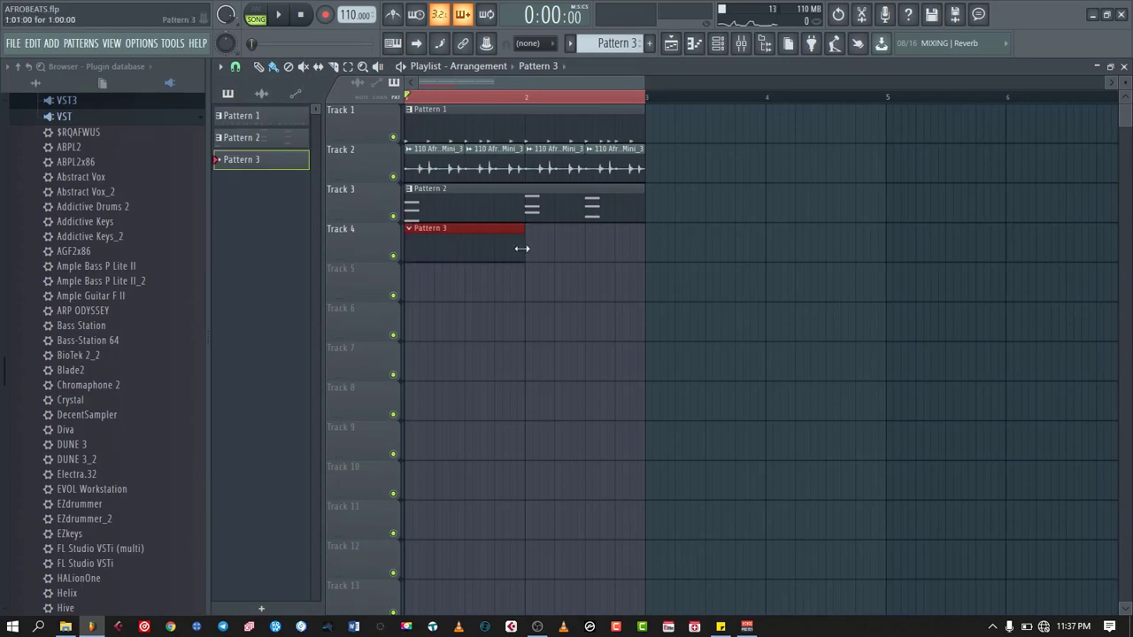
drag(522, 248, 635, 227)
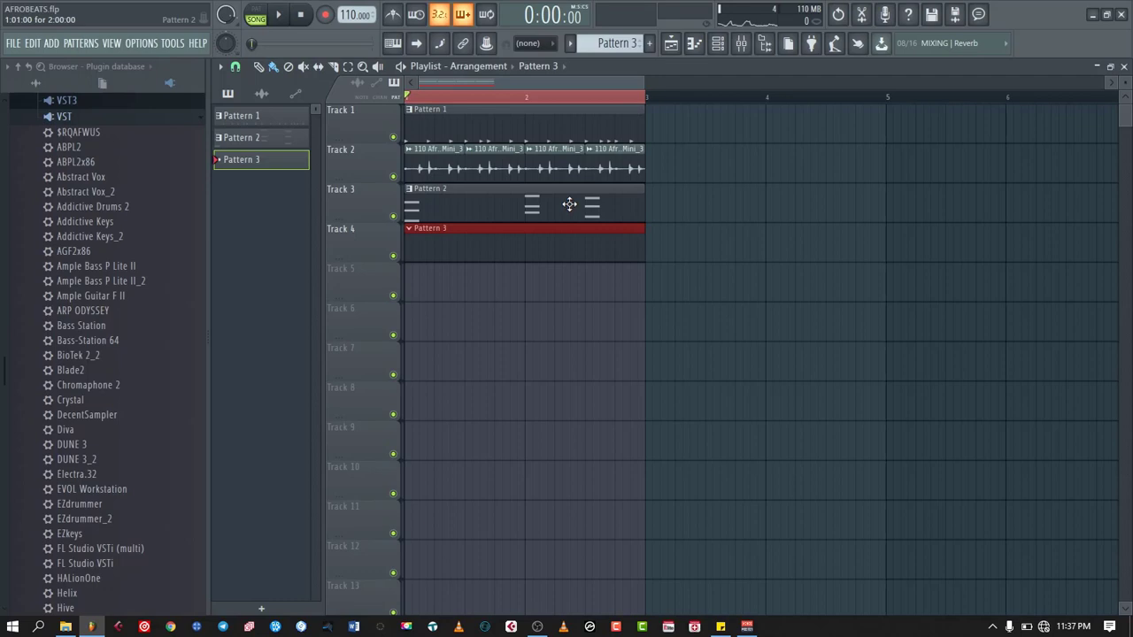
Reopen the Chromaphone 2 piano roll from the channel rack.
key(F6)
right_click(412, 249)
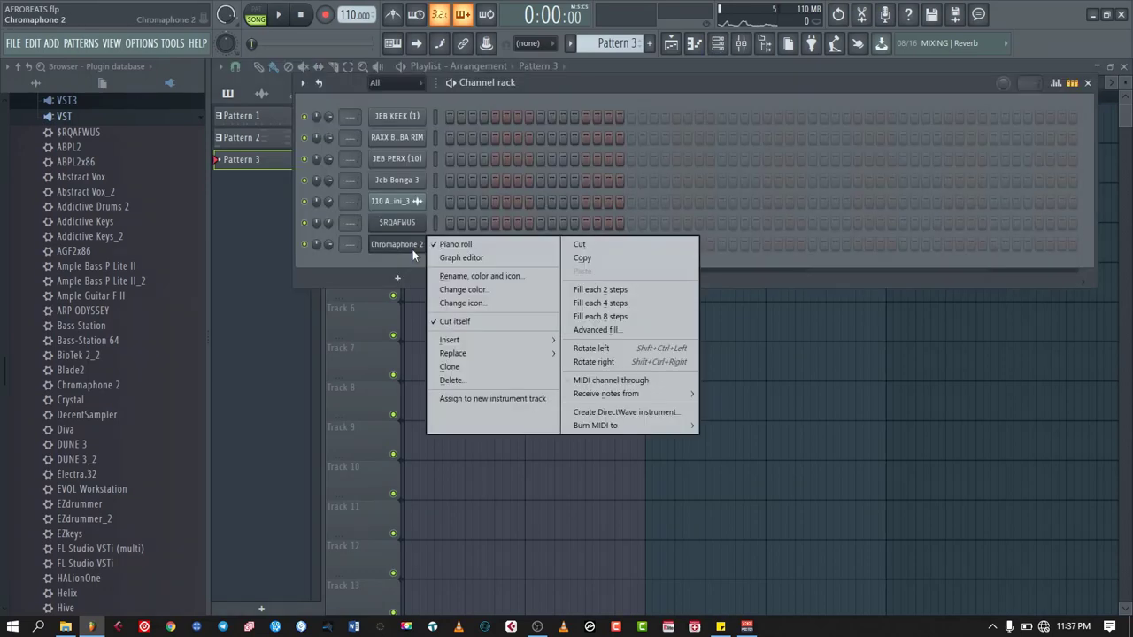
click(708, 43)
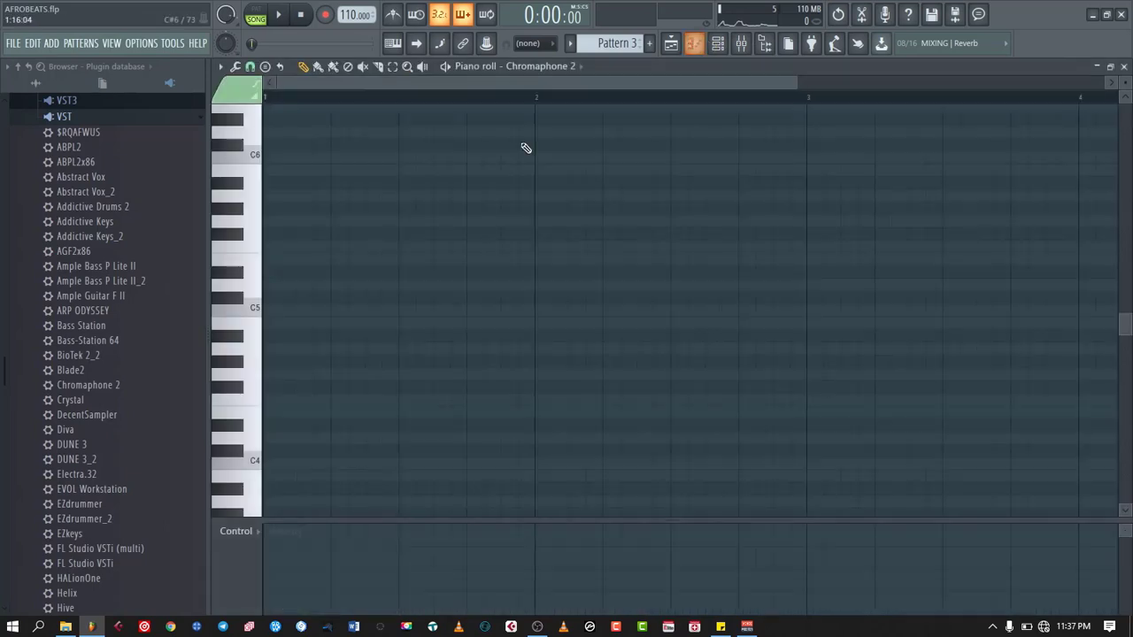
Draw a C5-F5-A5 marimba chord in the first bar and listen to it.
key(space)
key(space)
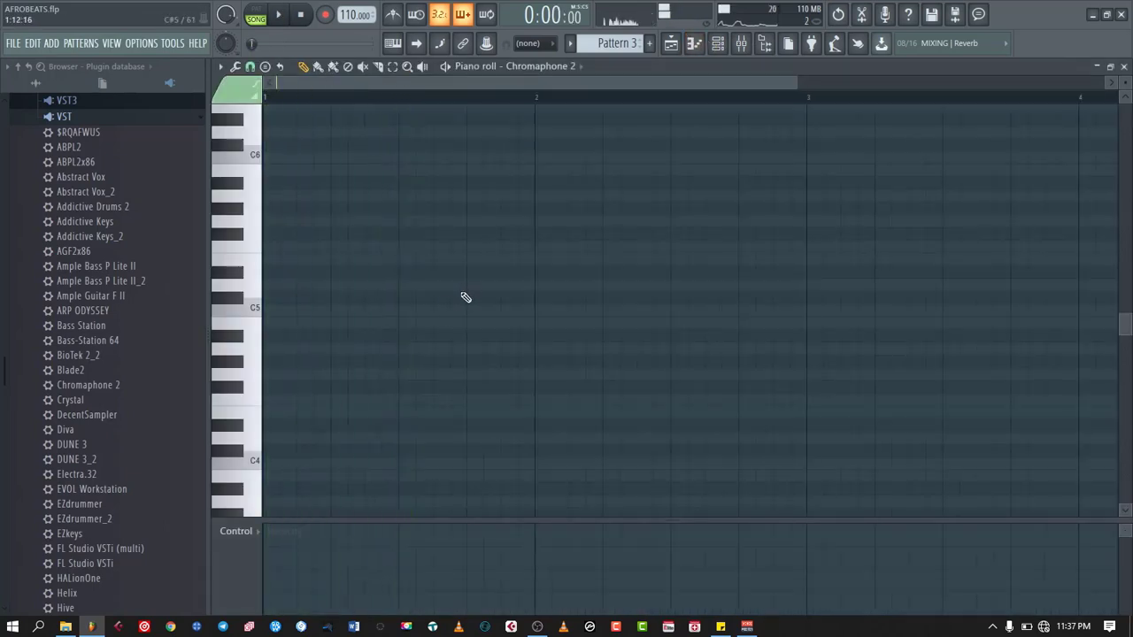
click(407, 312)
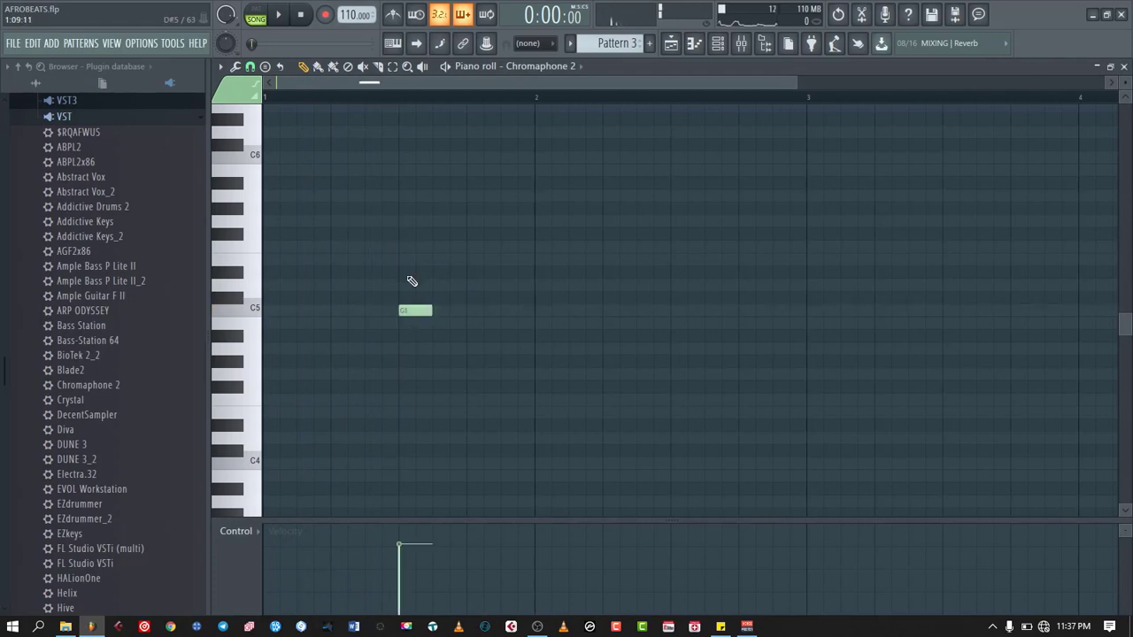
click(409, 248)
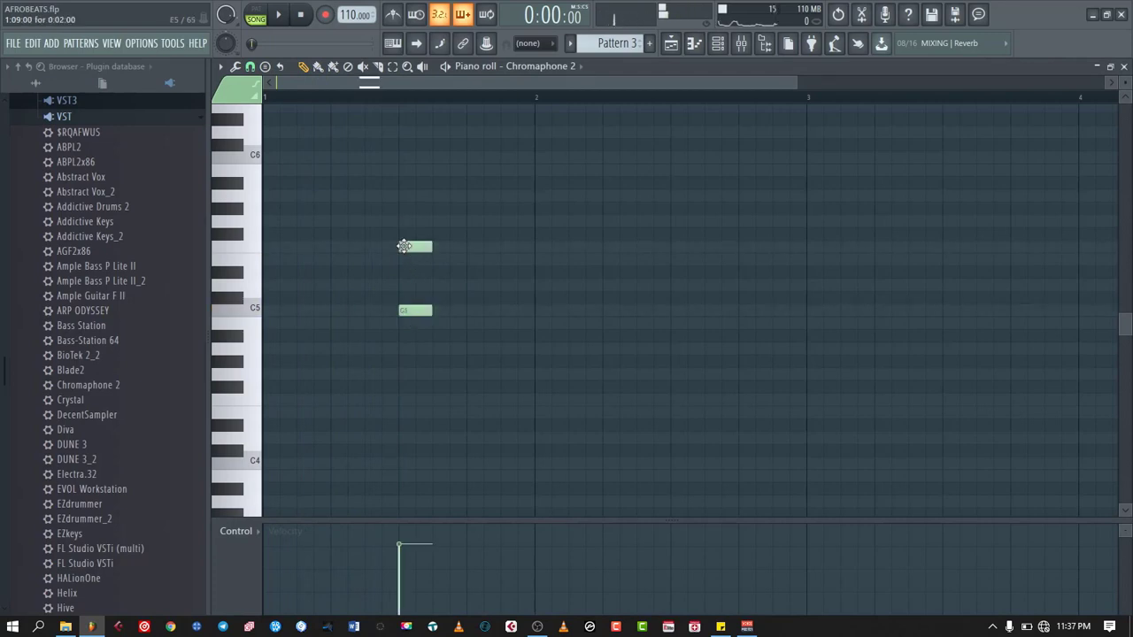
click(422, 195)
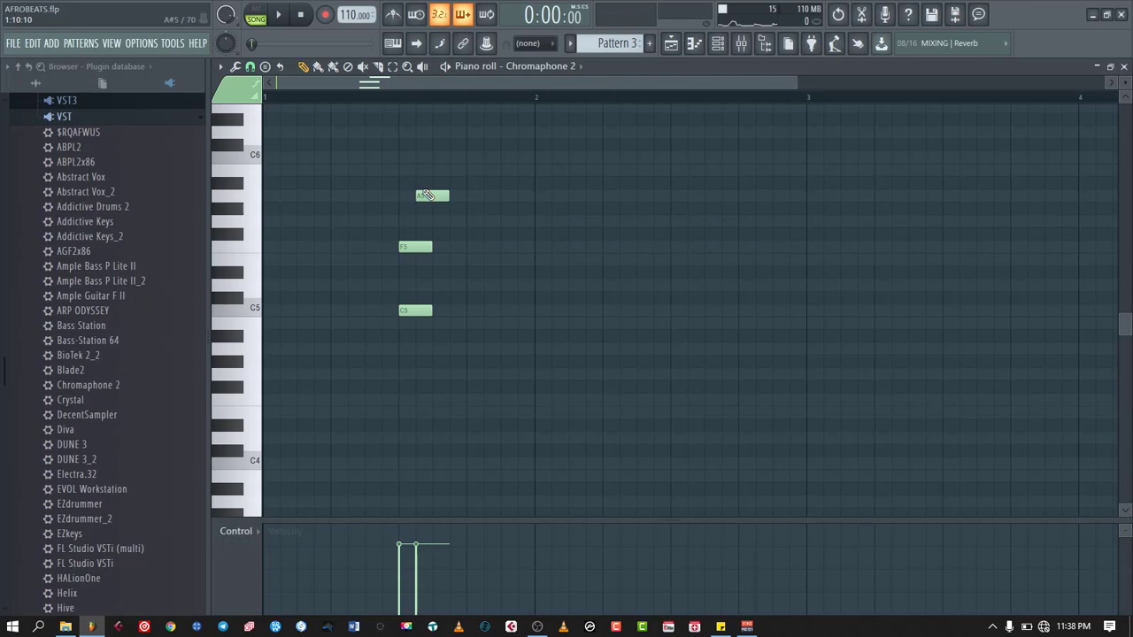
drag(431, 196, 441, 308)
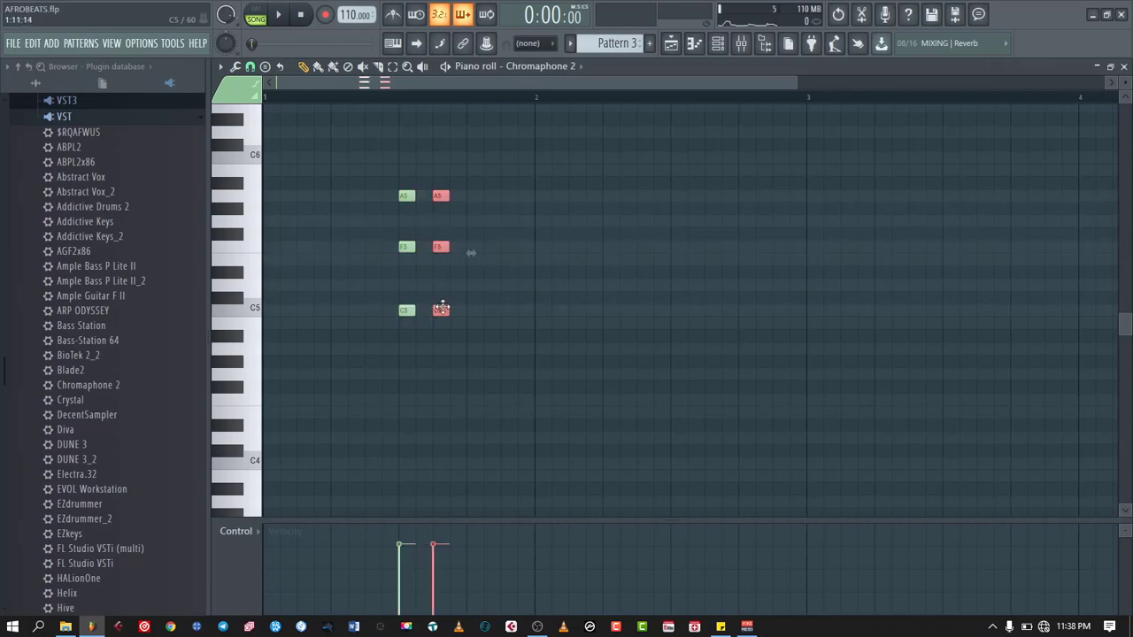
key(space)
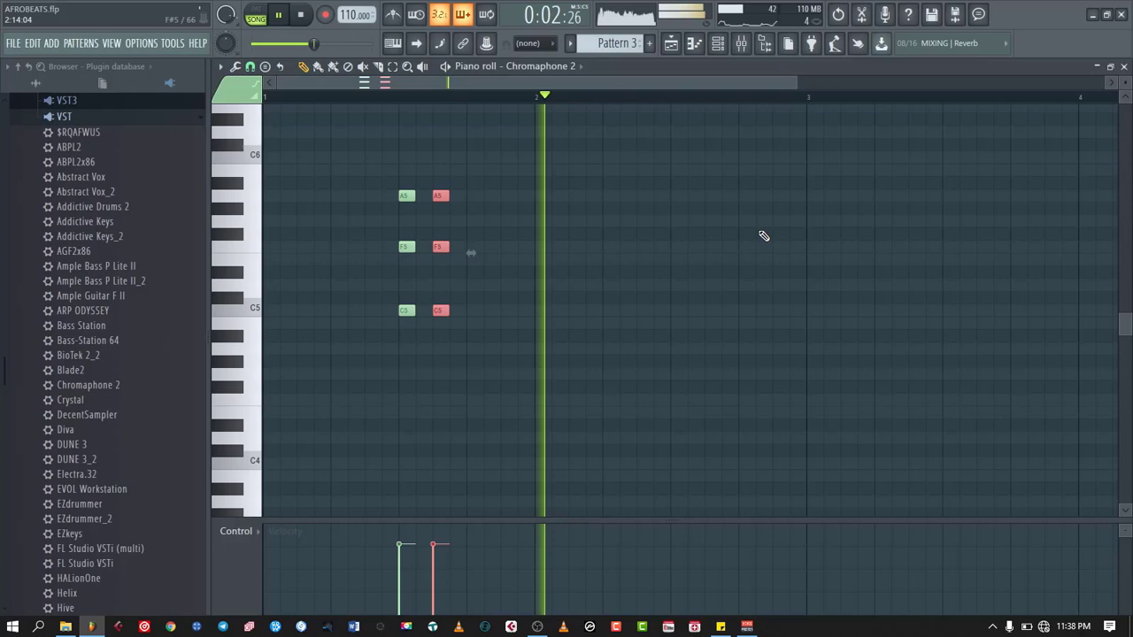
key(space)
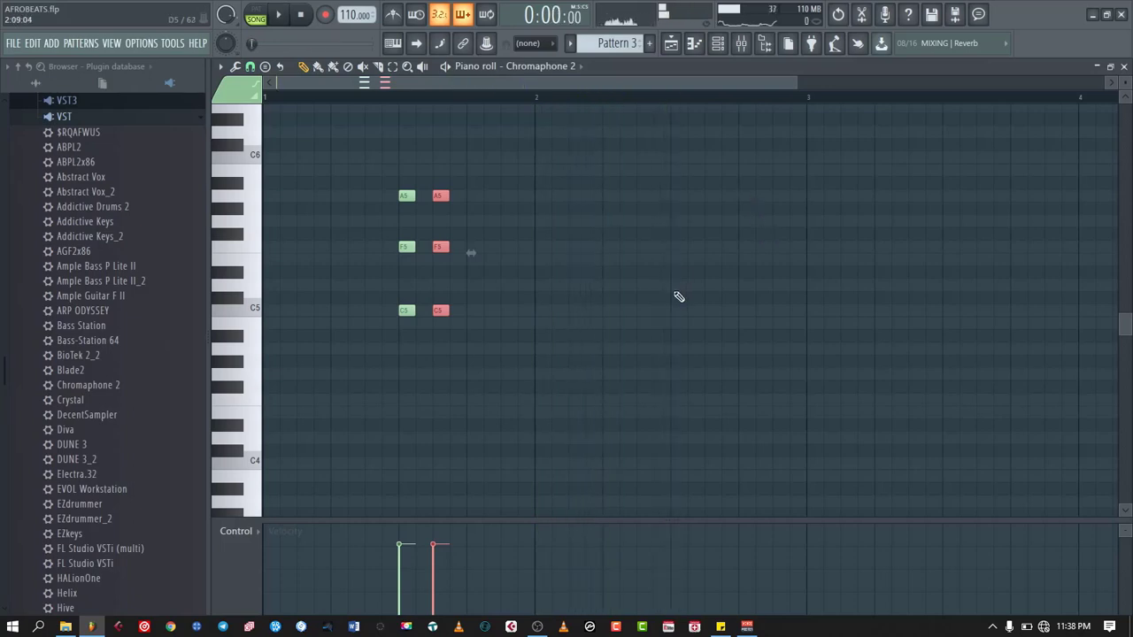
Add a D5-G5-B5 chord in the second bar and duplicate it.
mouse_move(679, 297)
mouse_down()
mouse_move(678, 307)
mouse_move(679, 288)
mouse_up()
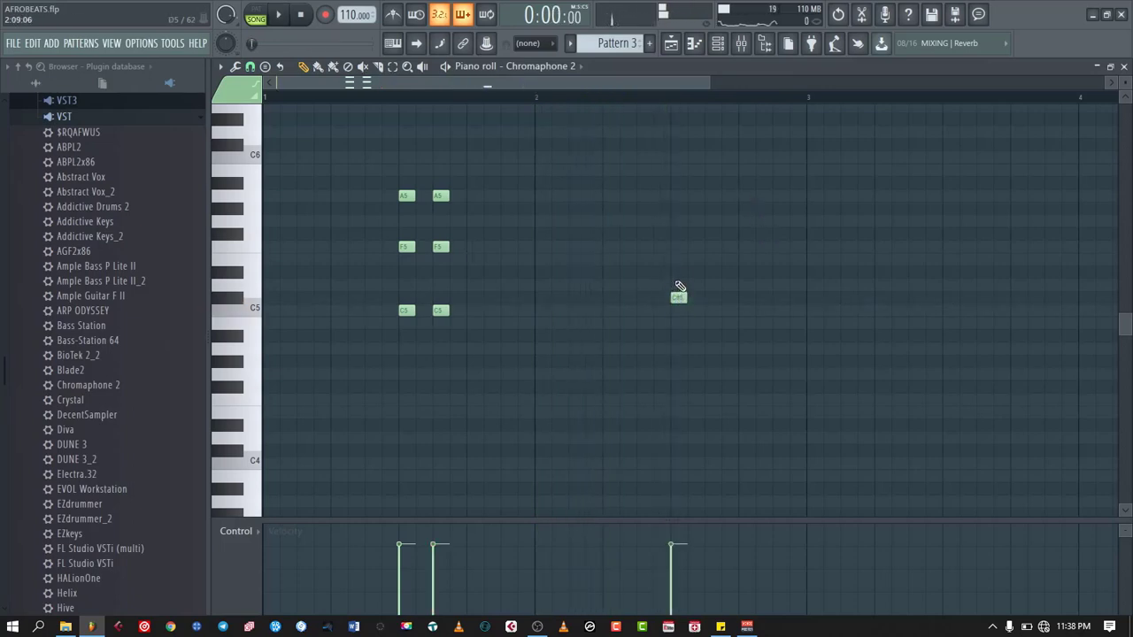
click(678, 272)
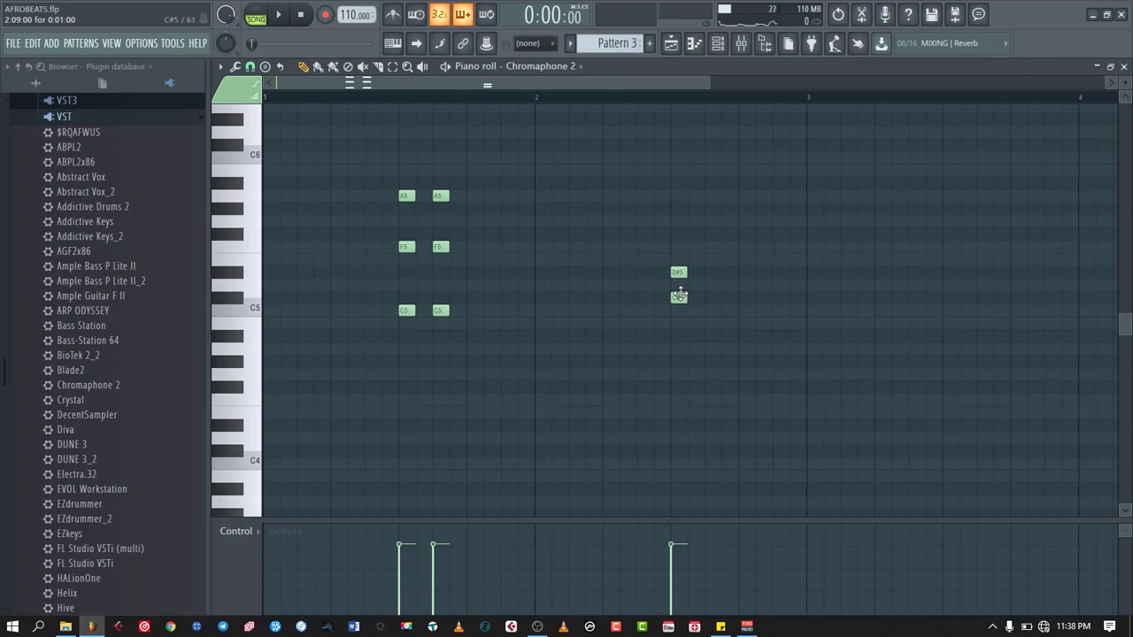
right_click(679, 297)
drag(678, 272, 679, 290)
drag(677, 212, 674, 220)
mouse_move(677, 158)
mouse_down()
mouse_move(677, 184)
mouse_move(678, 170)
mouse_up()
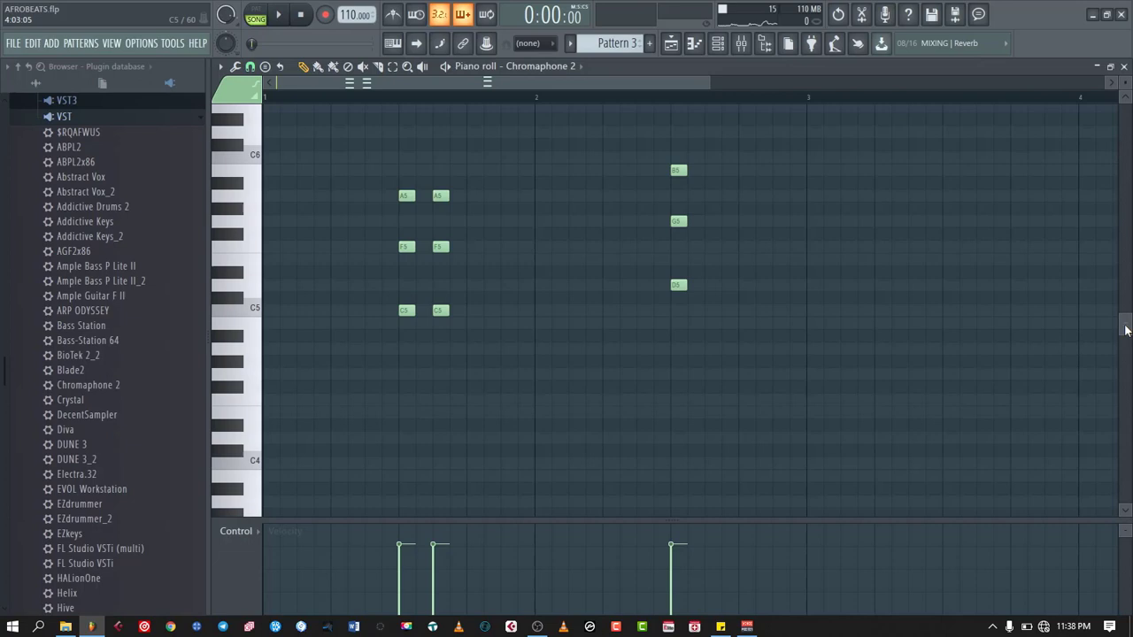
drag(698, 152, 713, 284)
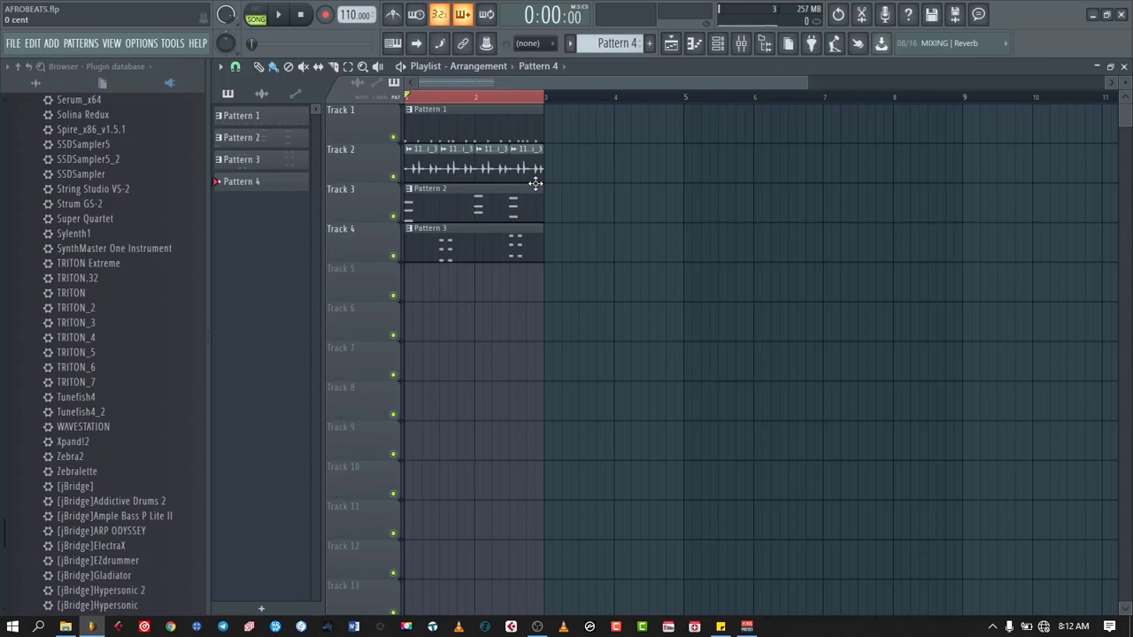
Add a Kontakt Portable x86 channel and load the Mute&Slap.nkm guitar instrument into it.
click(717, 43)
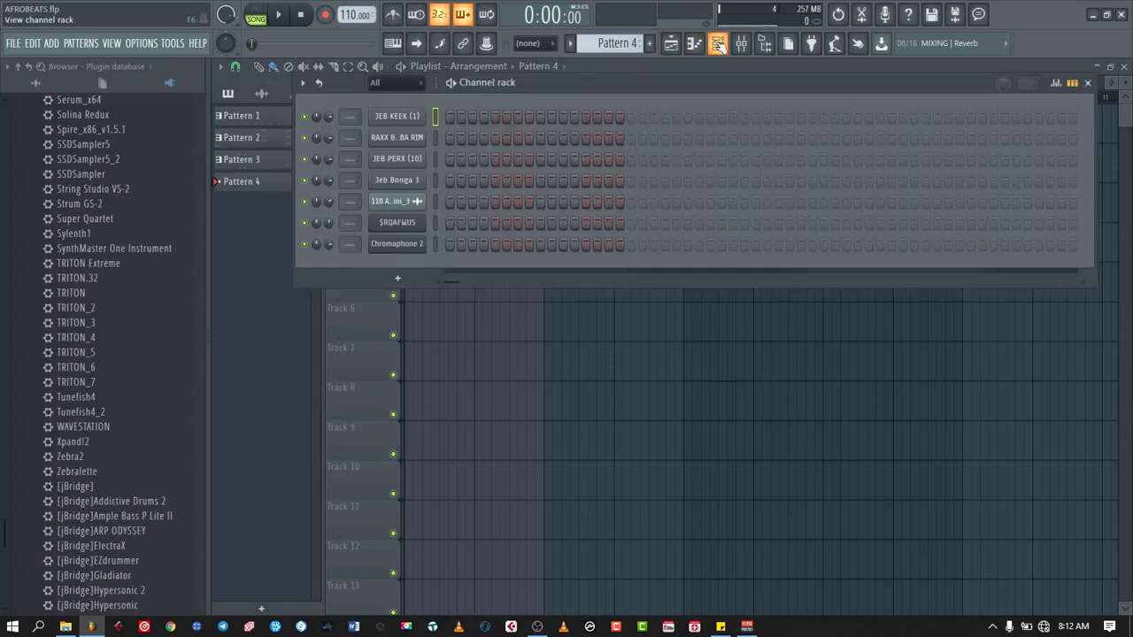
click(398, 278)
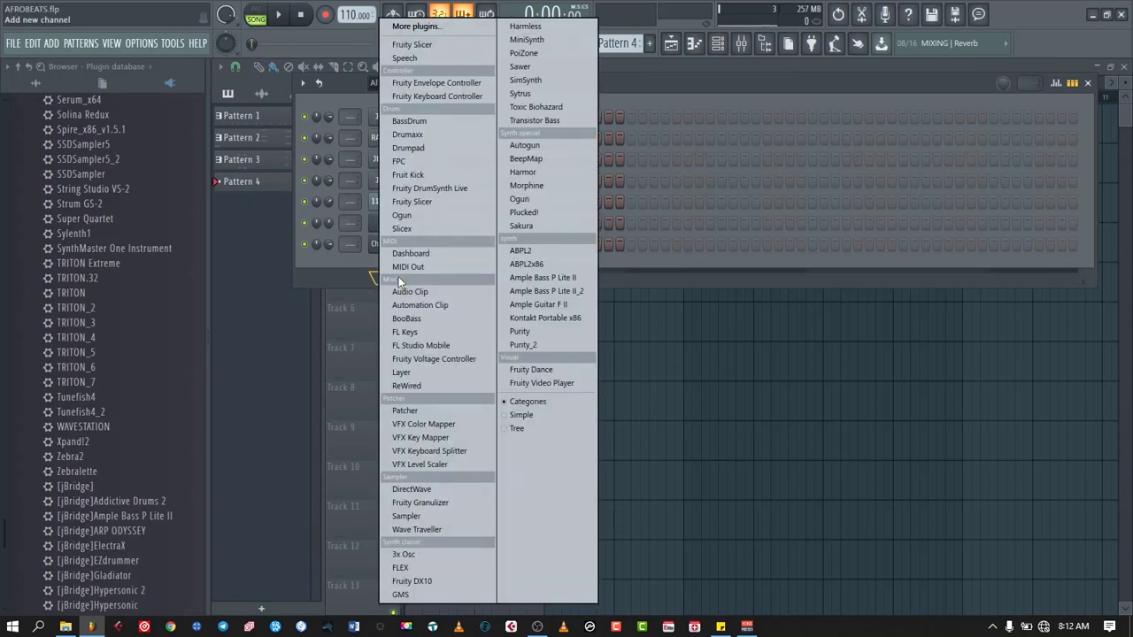
click(549, 318)
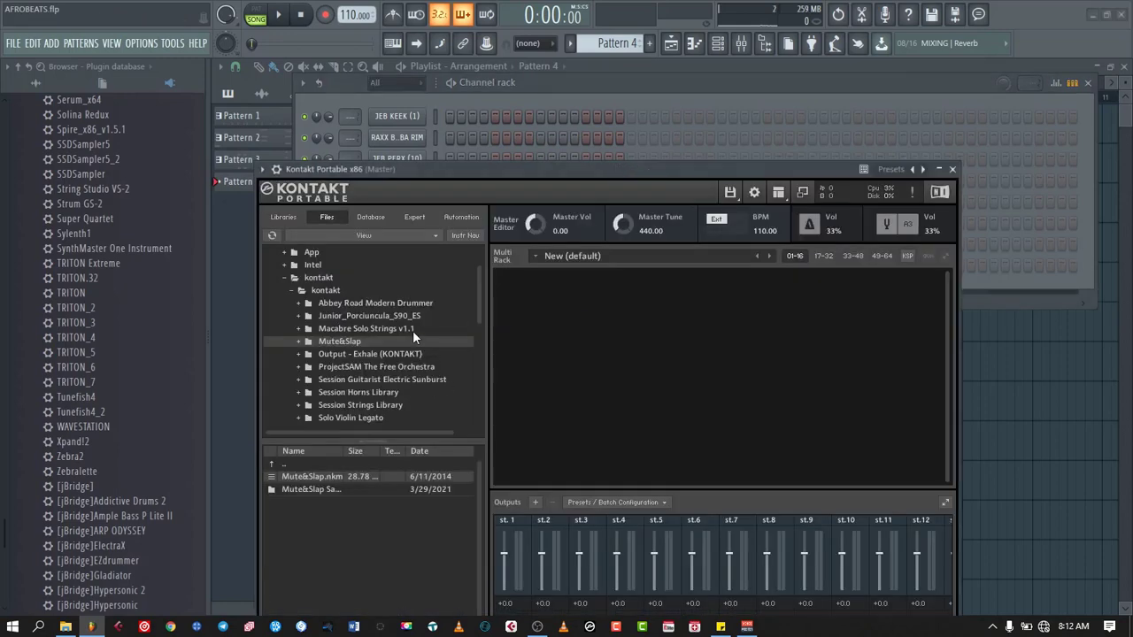
double_click(320, 475)
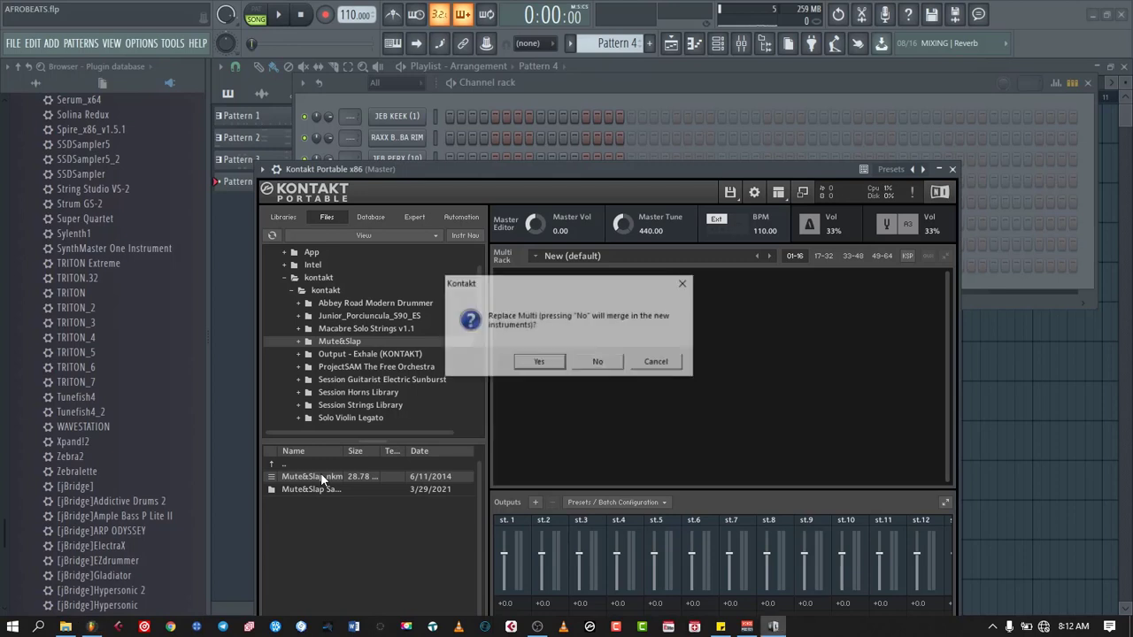
click(548, 364)
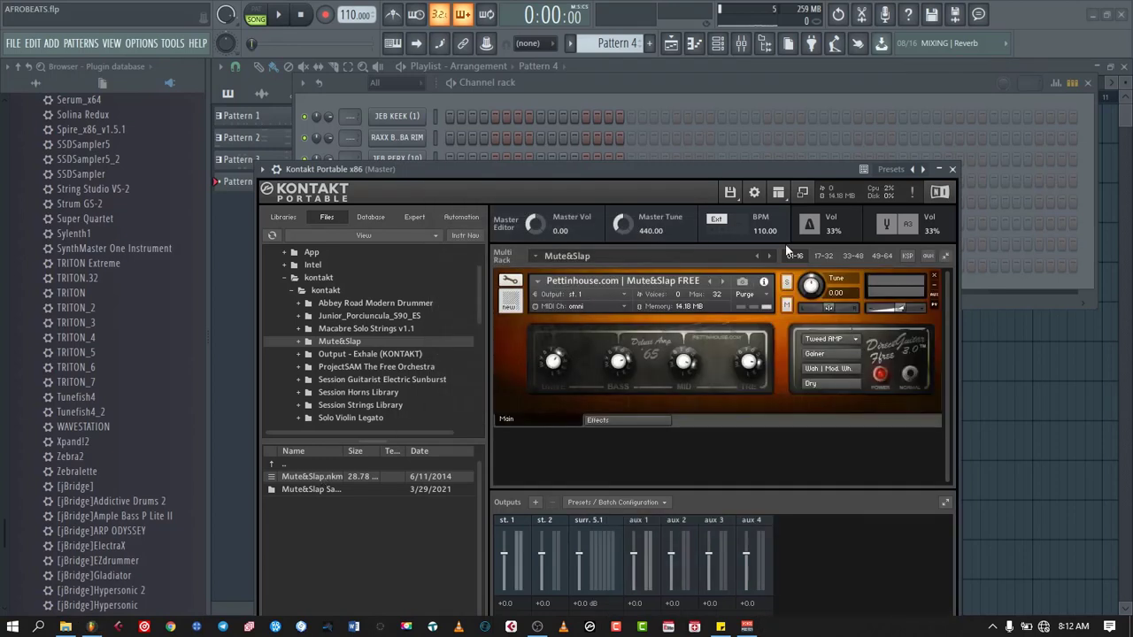
Place a Pattern 4 clip on Track 5, then delete it again.
click(952, 168)
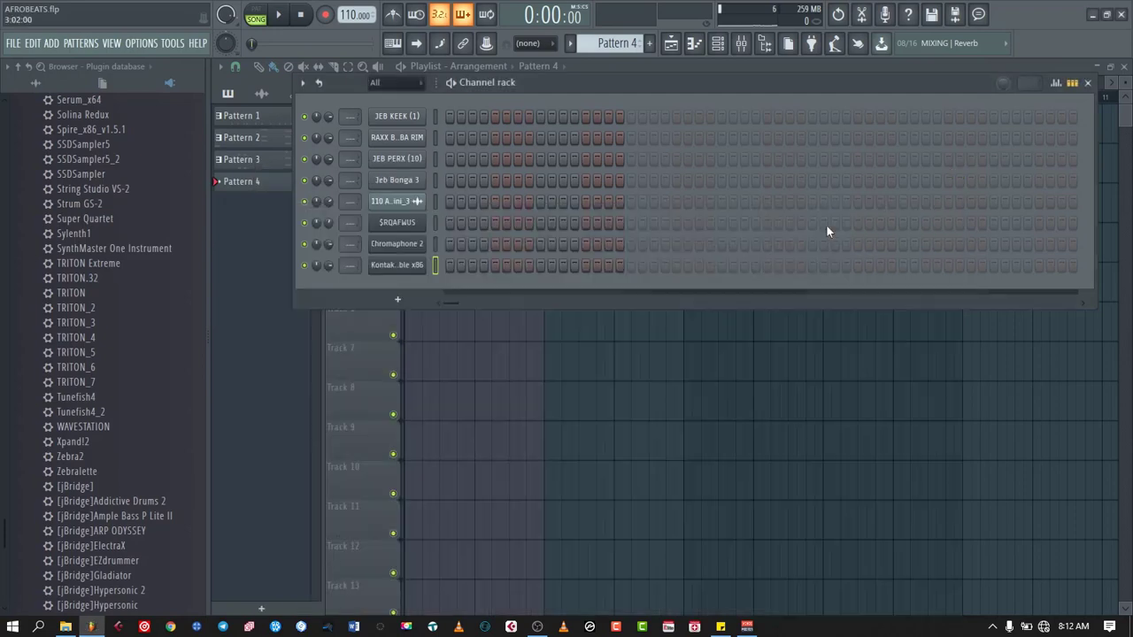
click(437, 346)
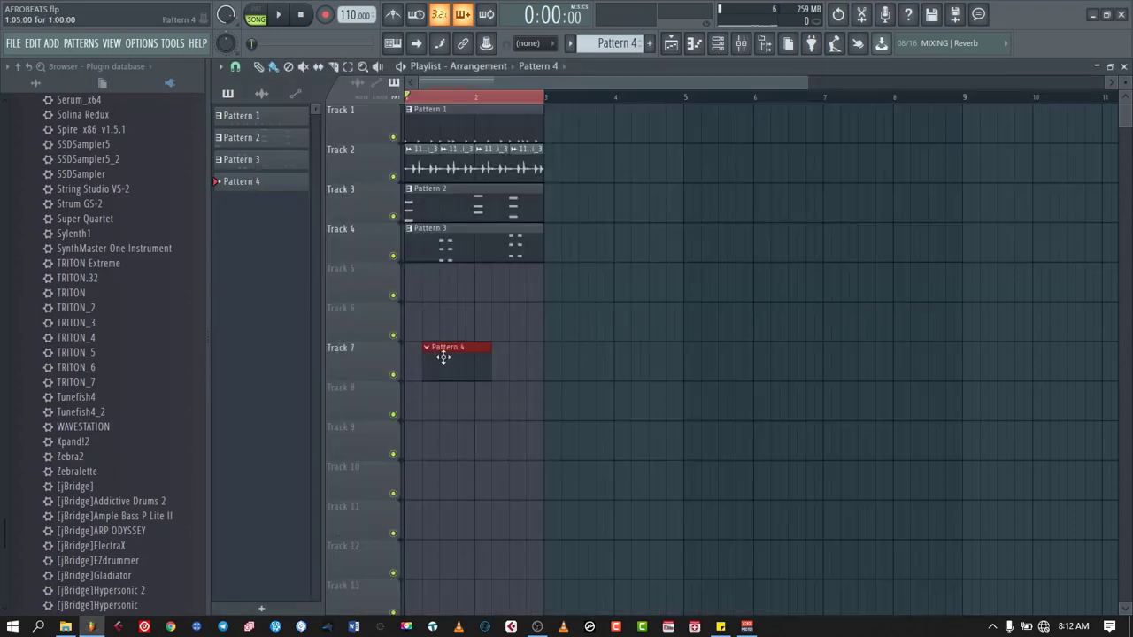
drag(454, 359, 536, 280)
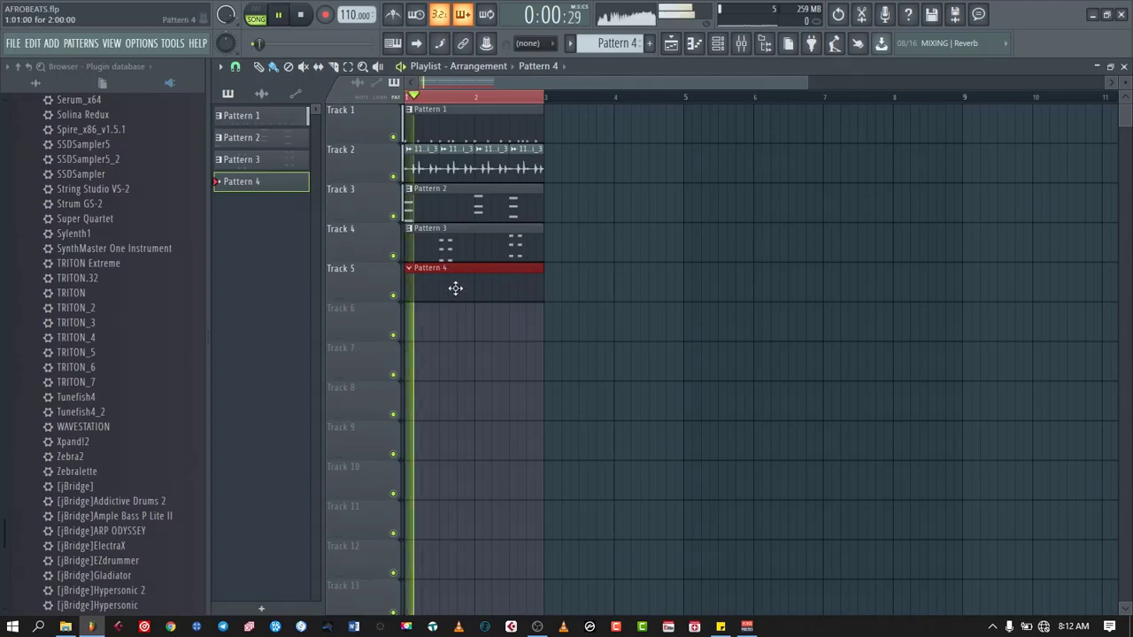
right_click(455, 288)
Add another Kontakt Portable x86 channel loaded with Mute&Slap.nkm.
key(F6)
click(396, 277)
click(545, 318)
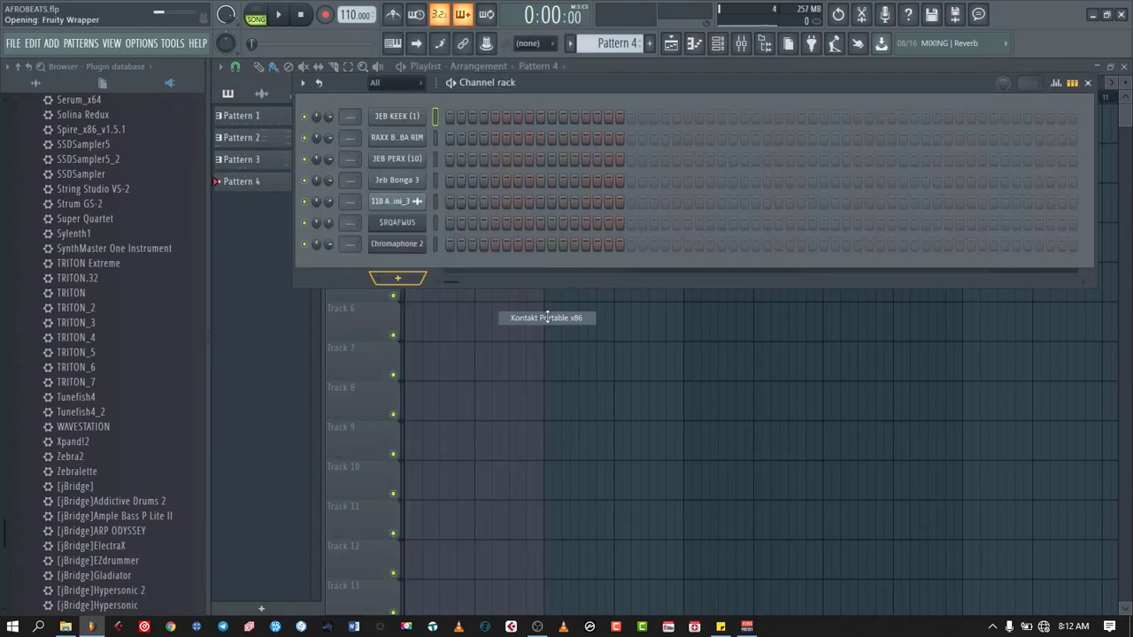
double_click(320, 476)
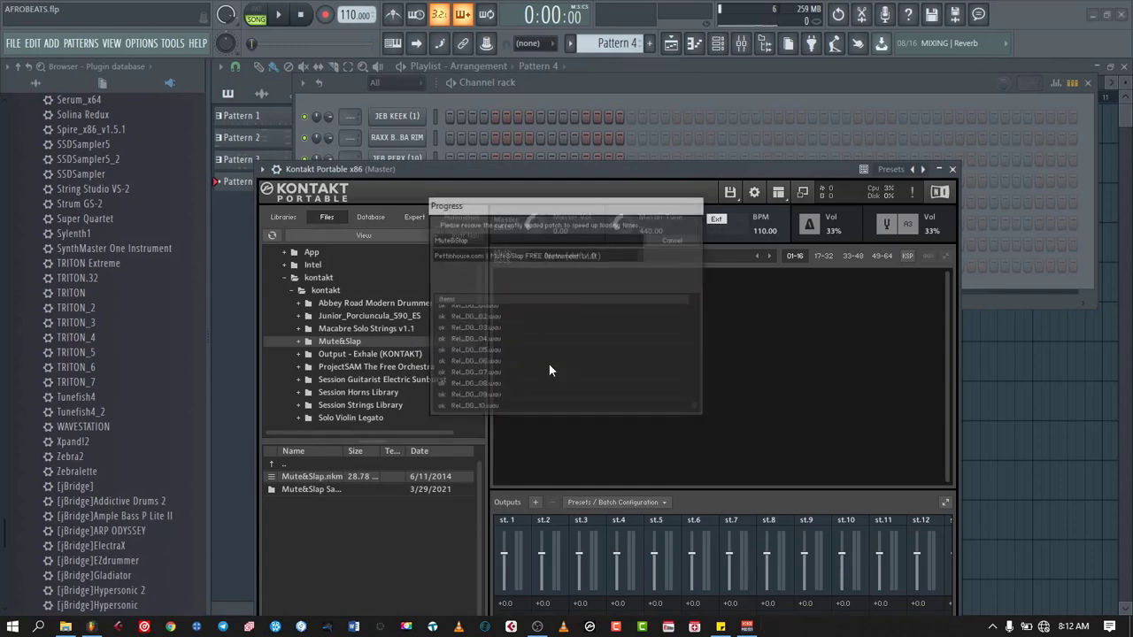
click(952, 169)
Put Pattern 4 on Track 5 at bar 1 and draw a first note in Kontakt's piano roll.
click(423, 350)
drag(423, 349, 422, 280)
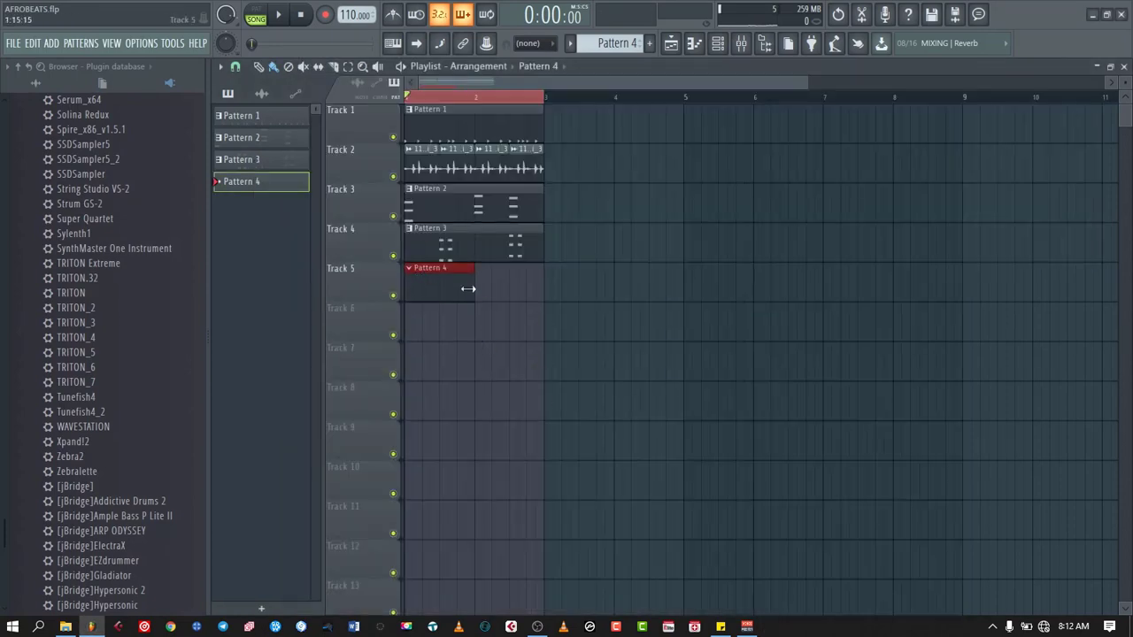
key(space)
double_click(455, 288)
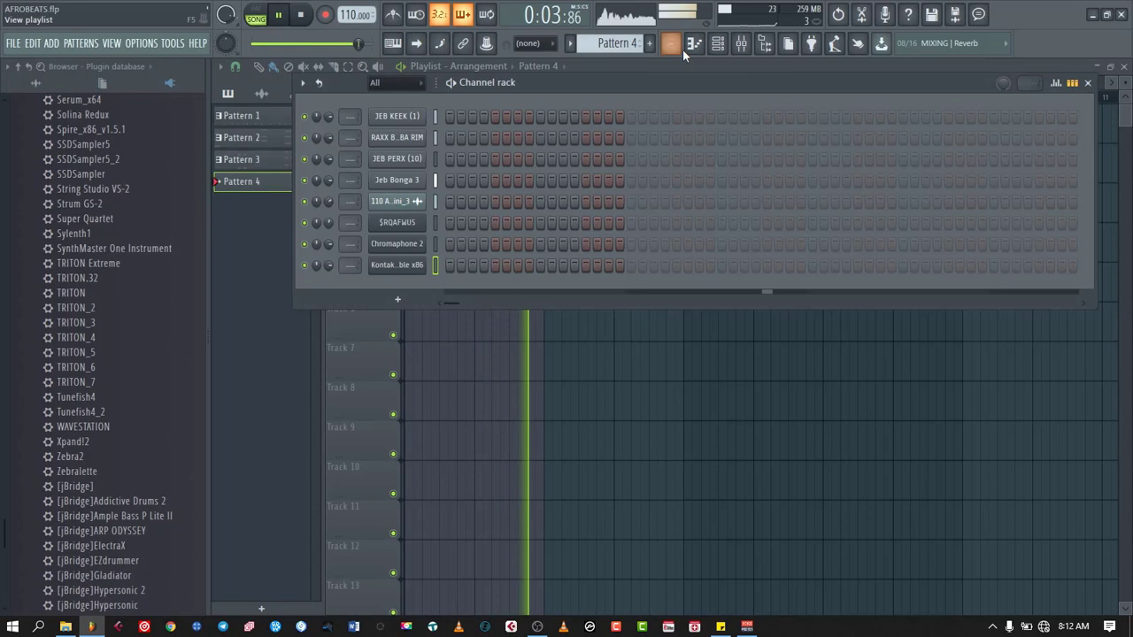
click(682, 50)
mouse_move(412, 242)
mouse_down()
mouse_move(413, 231)
mouse_move(455, 229)
mouse_up()
key(space)
key(space)
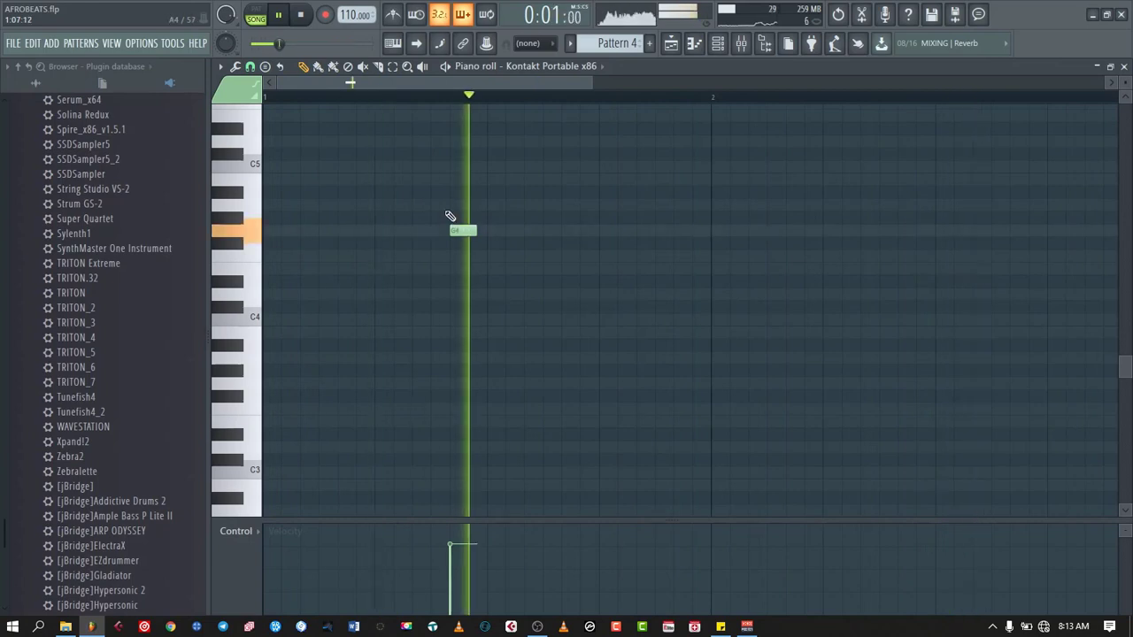
Replace the first note and draw the phrase E4, G4, E4, D4, C4.
right_click(462, 239)
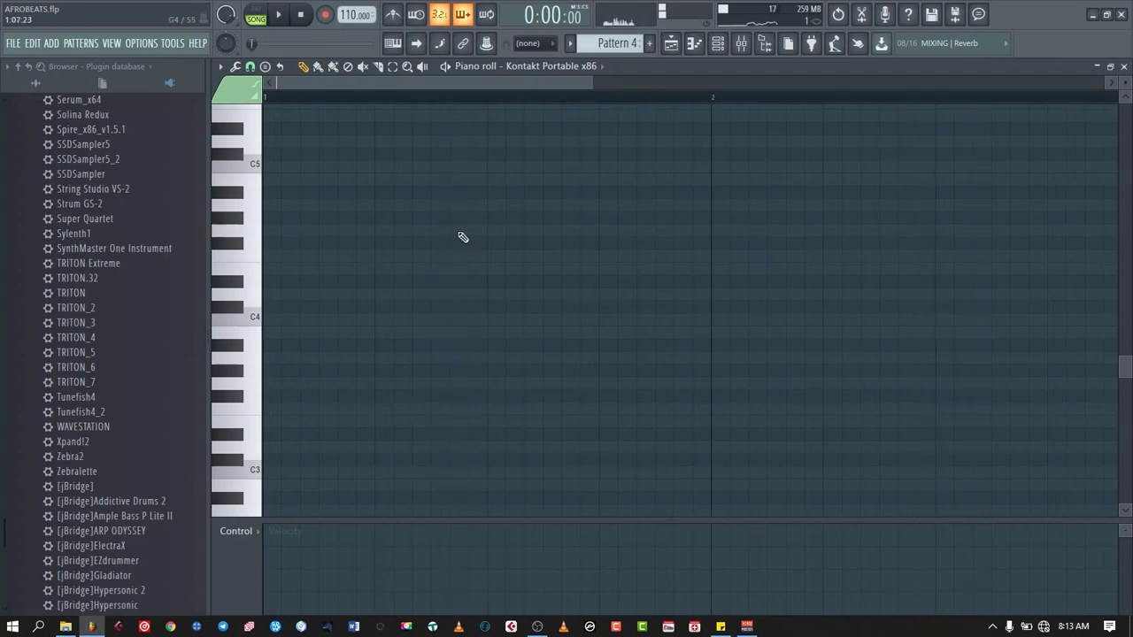
click(459, 232)
drag(467, 232, 505, 271)
click(531, 231)
click(569, 269)
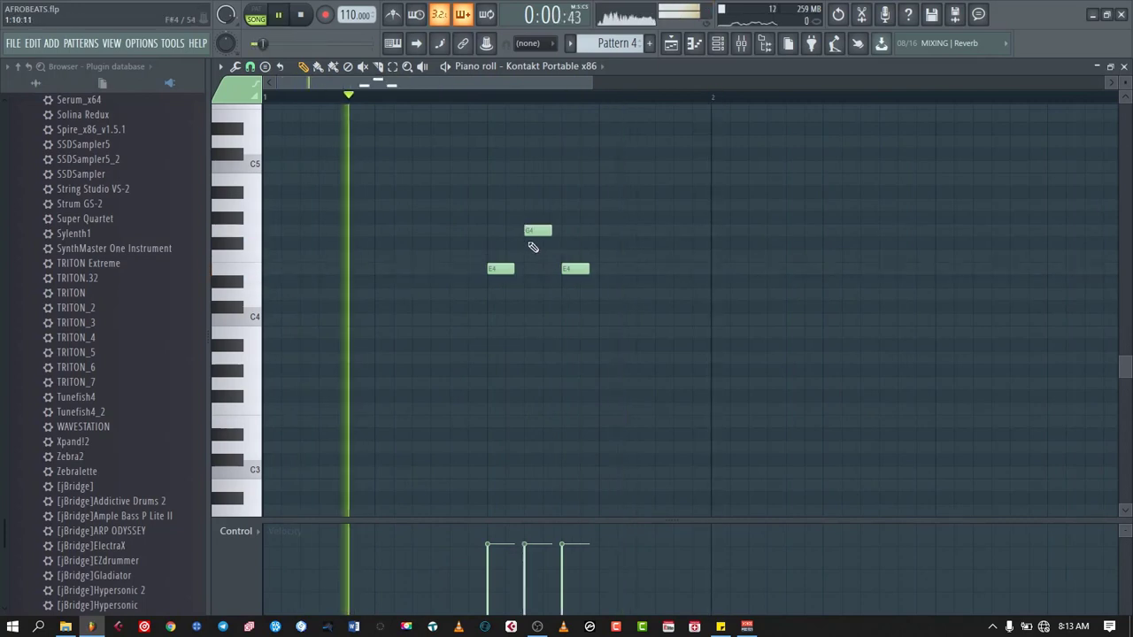
click(607, 306)
drag(611, 306, 657, 321)
click(650, 328)
scroll(656, 321, up, 2)
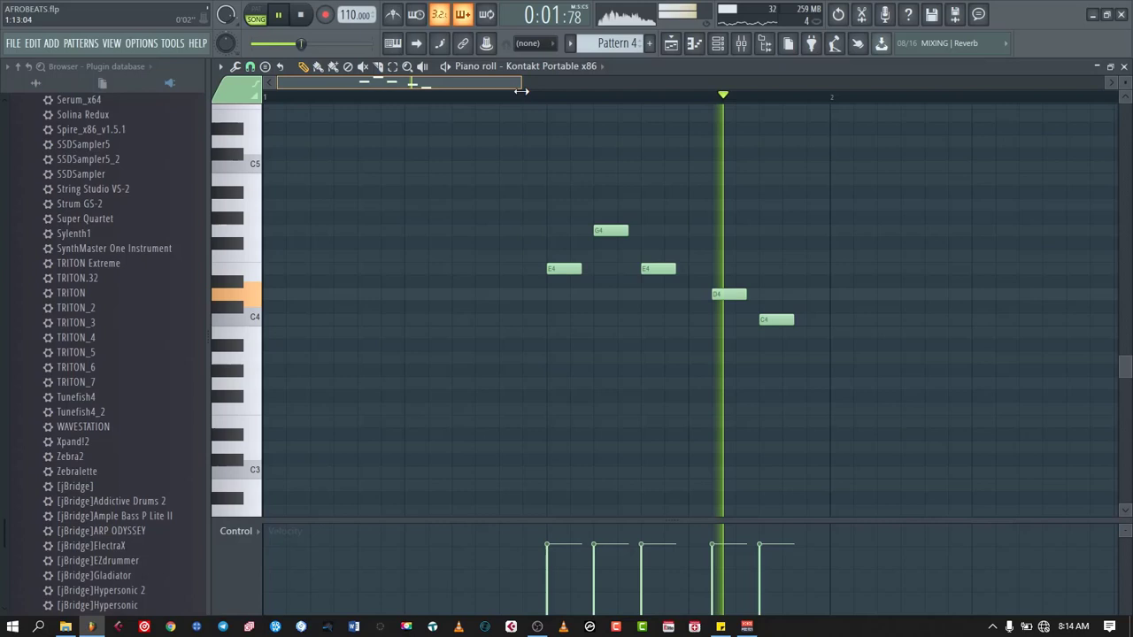
key(space)
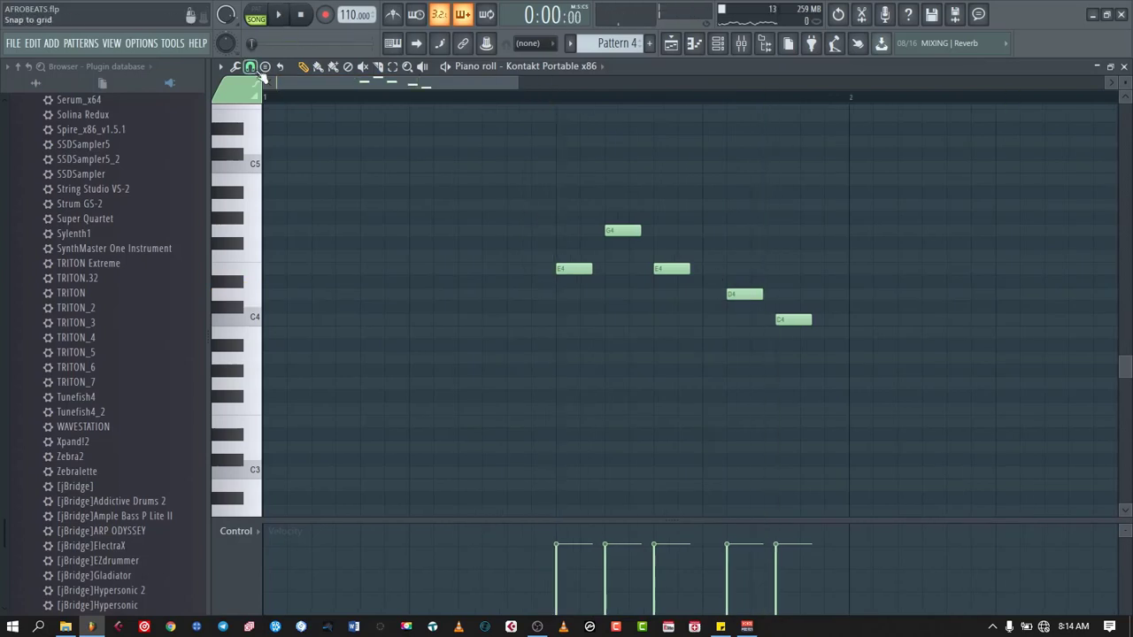
Set a finer snap, adjust the second E4's timing, and close the piano roll and channel rack.
click(252, 68)
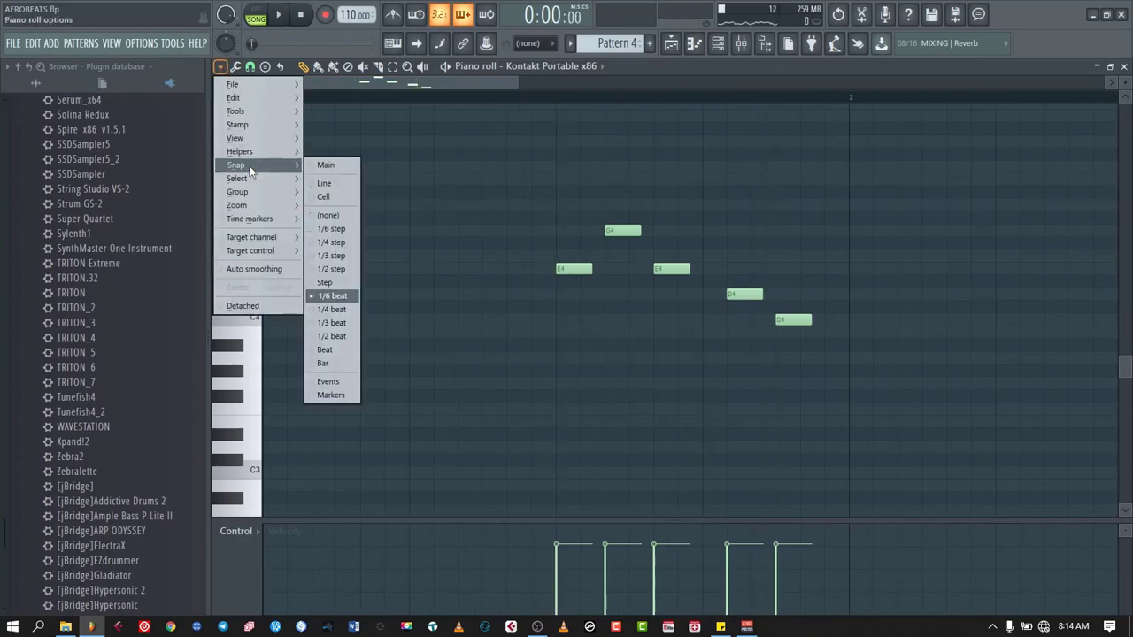
click(329, 240)
drag(670, 269, 681, 270)
key(space)
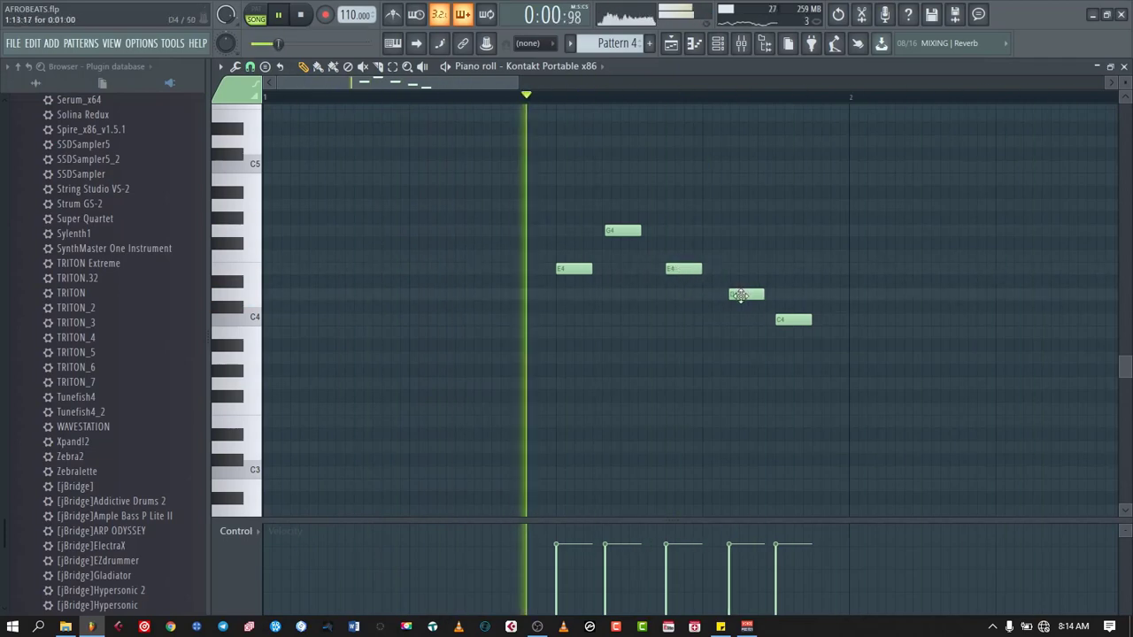
drag(741, 295, 744, 294)
key(F7)
key(F6)
key(space)
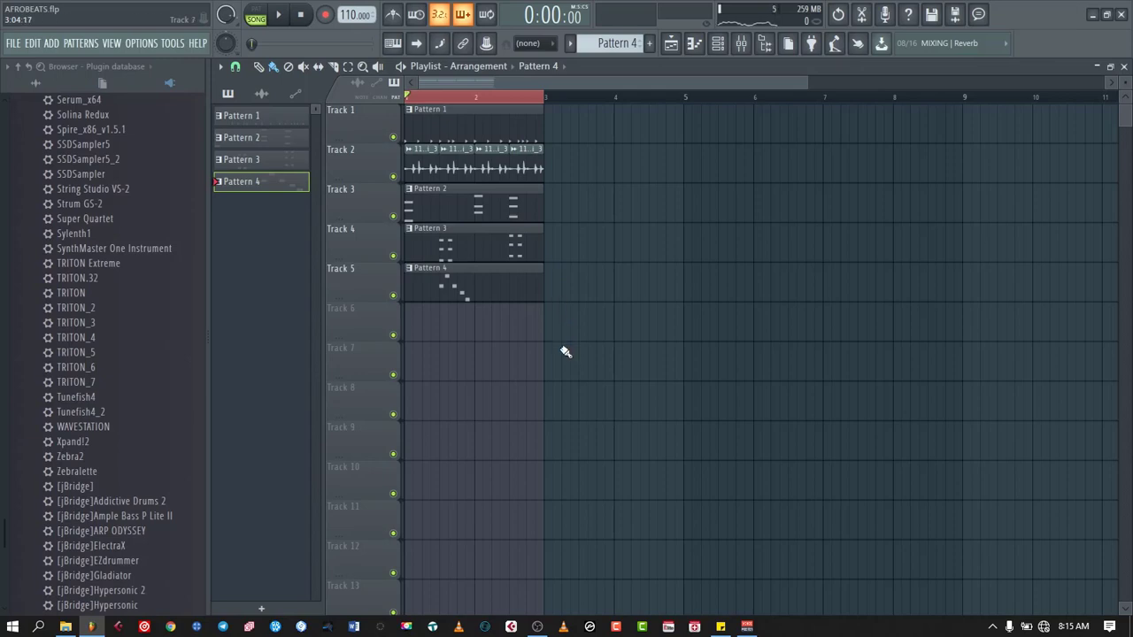
Duplicate the playlist clips with Ctrl+B to extend the beat into bars 3–4.
key(ctrl+b)
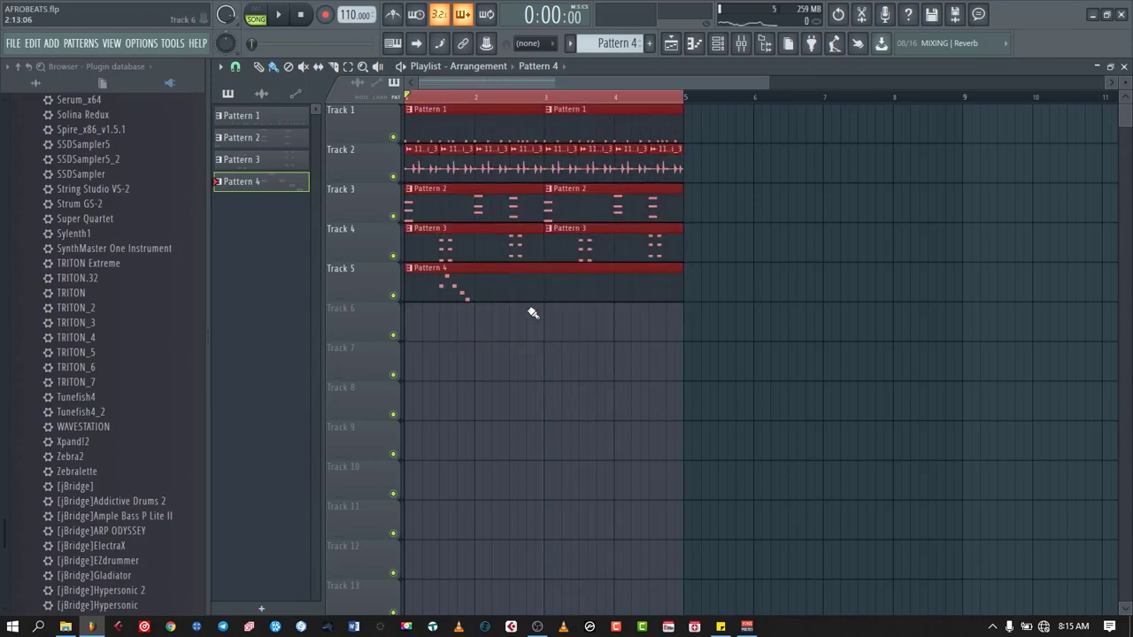
key(space)
key(F7)
key(space)
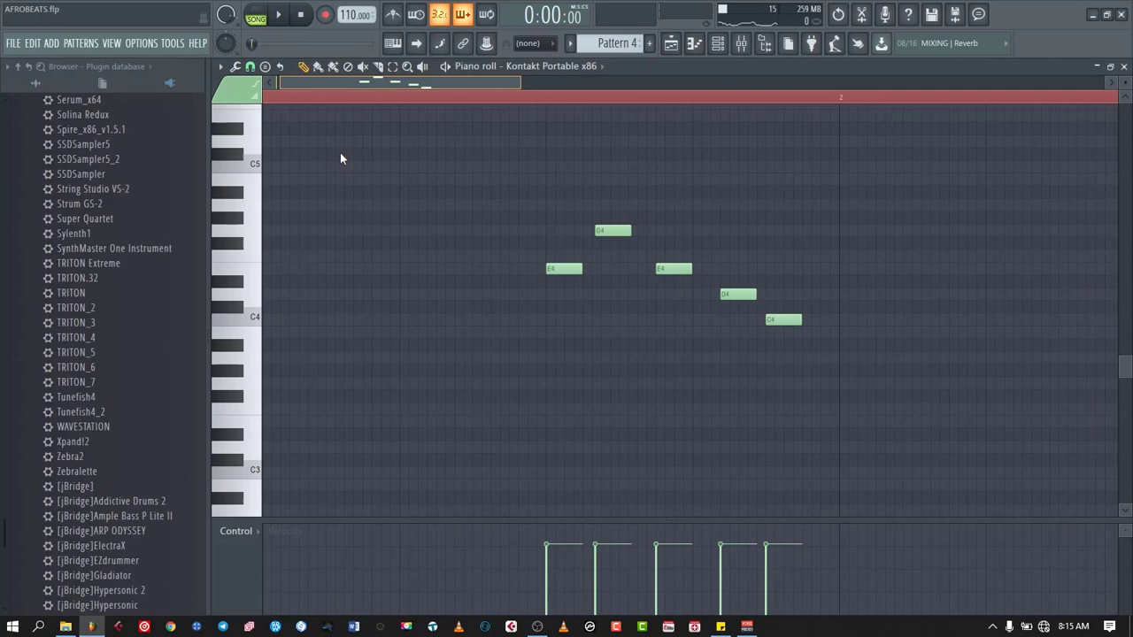
Select Pattern 4's five notes and duplicate them into bar 3.
drag(521, 84, 971, 83)
drag(662, 149, 358, 329)
key(ctrl+b)
key(space)
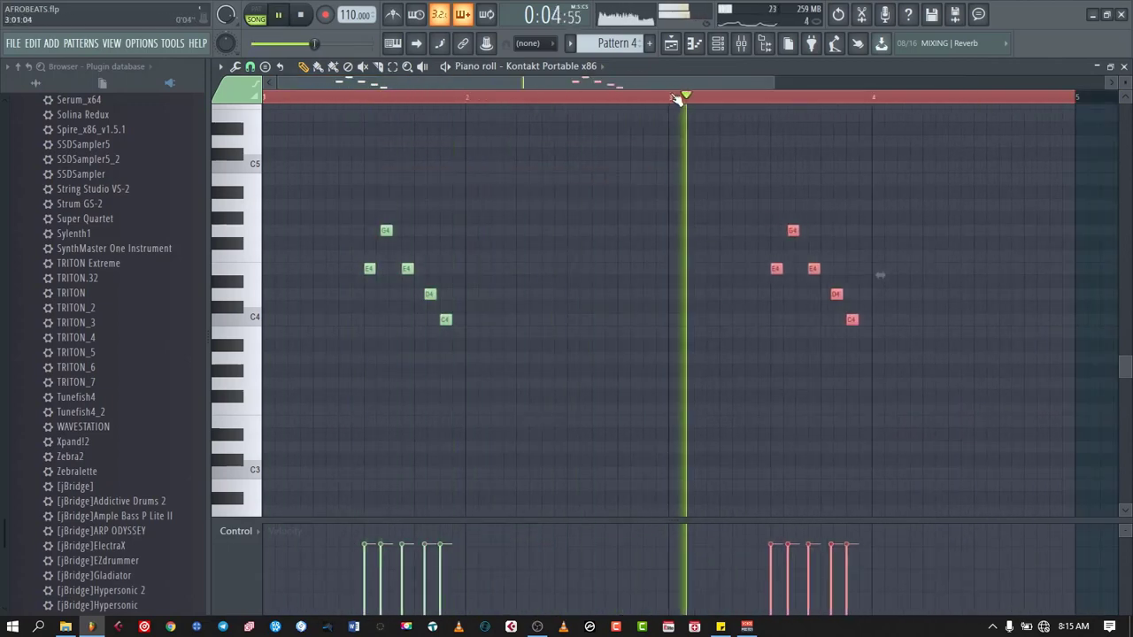
key(space)
click(722, 230)
Add short G4 pickup notes just before bar 3's phrase.
click(722, 230)
key(space)
drag(774, 82, 693, 81)
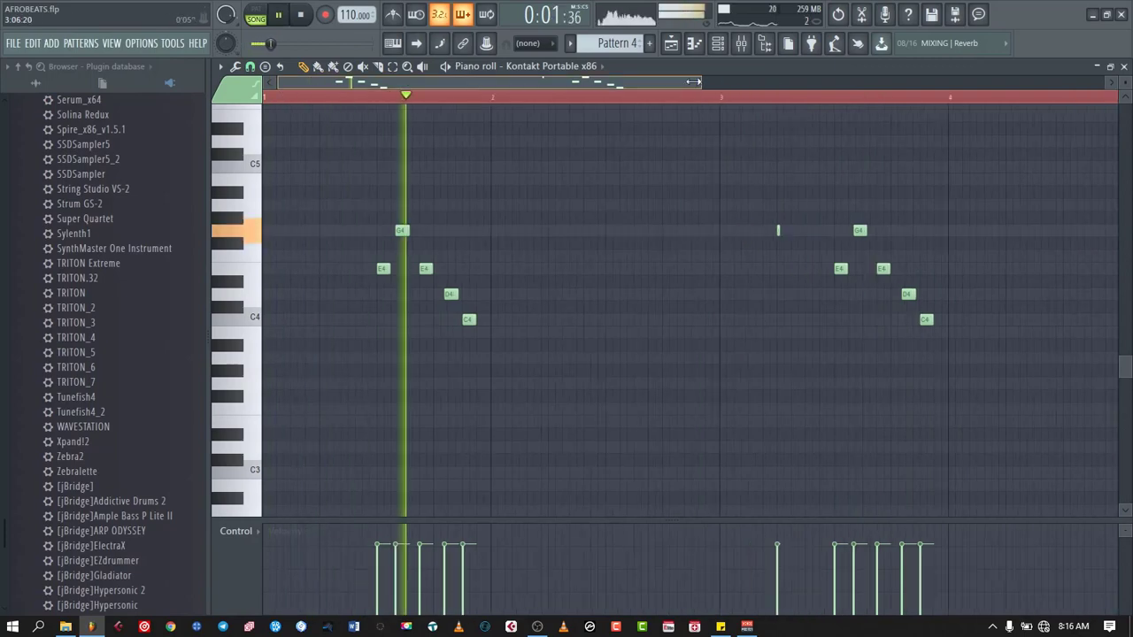
scroll(693, 81, right, 3)
click(657, 230)
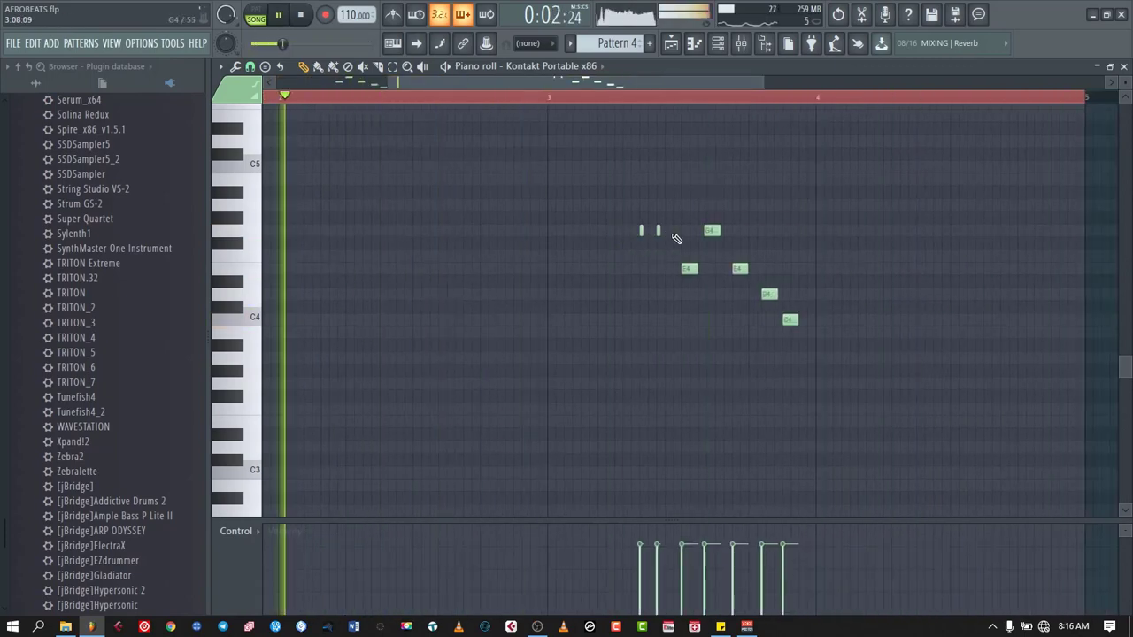
click(673, 232)
scroll(747, 97, up, 2)
click(569, 99)
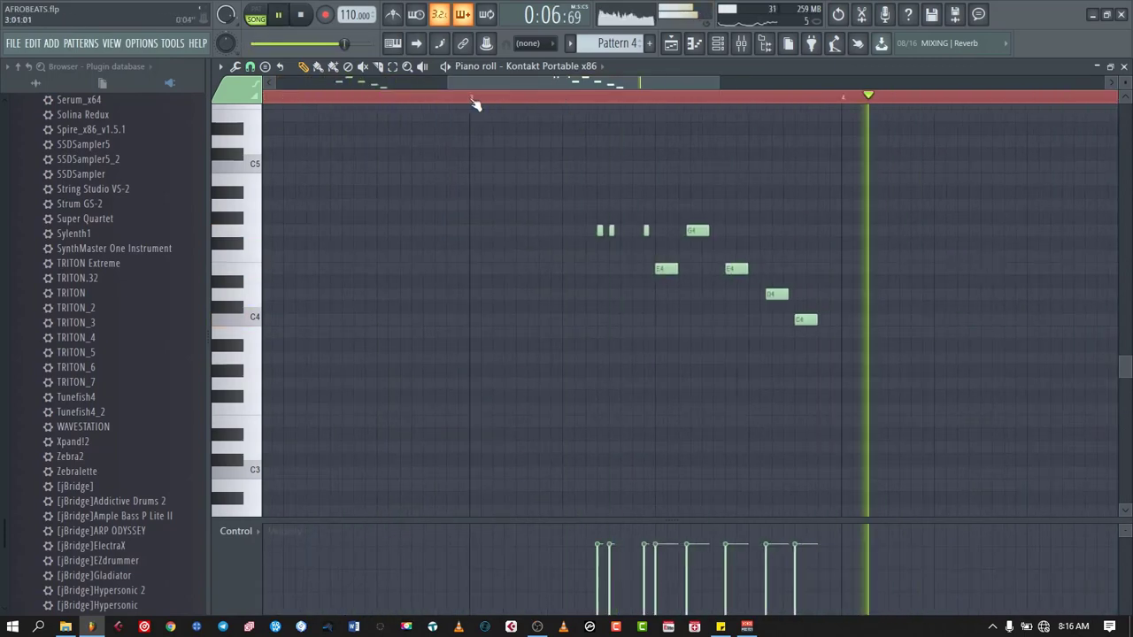
Rearrange the three short, softer G4 pickups before bar 3 and play the phrase back.
right_click(599, 230)
right_click(646, 230)
click(635, 230)
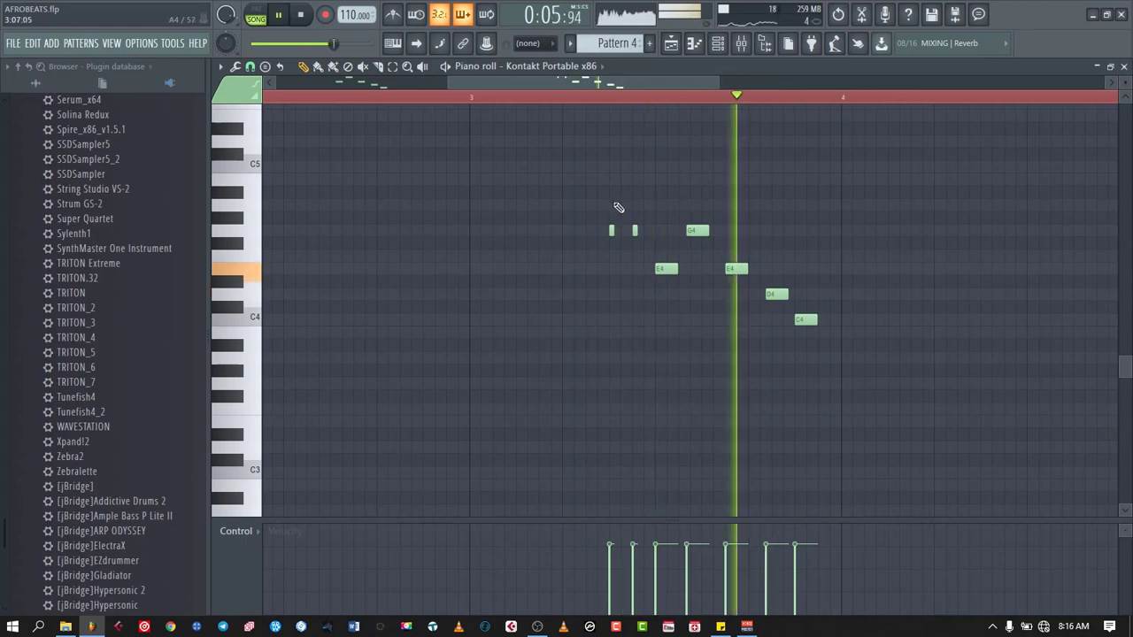
click(647, 231)
scroll(738, 237, up, 2)
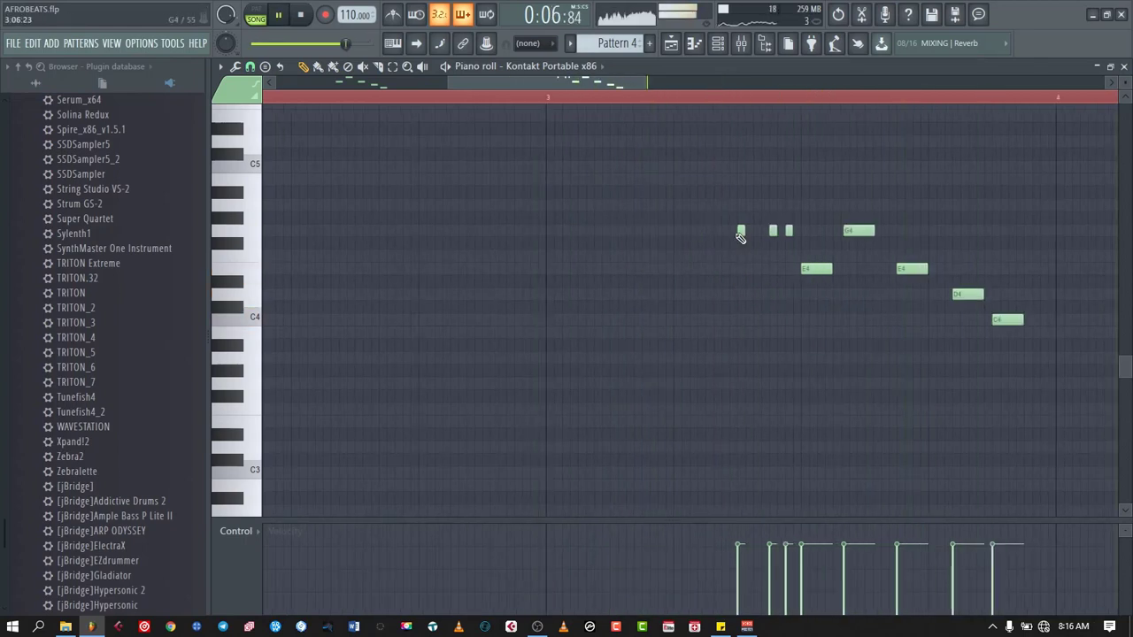
drag(740, 231, 773, 231)
right_click(789, 230)
click(699, 231)
drag(708, 575, 770, 550)
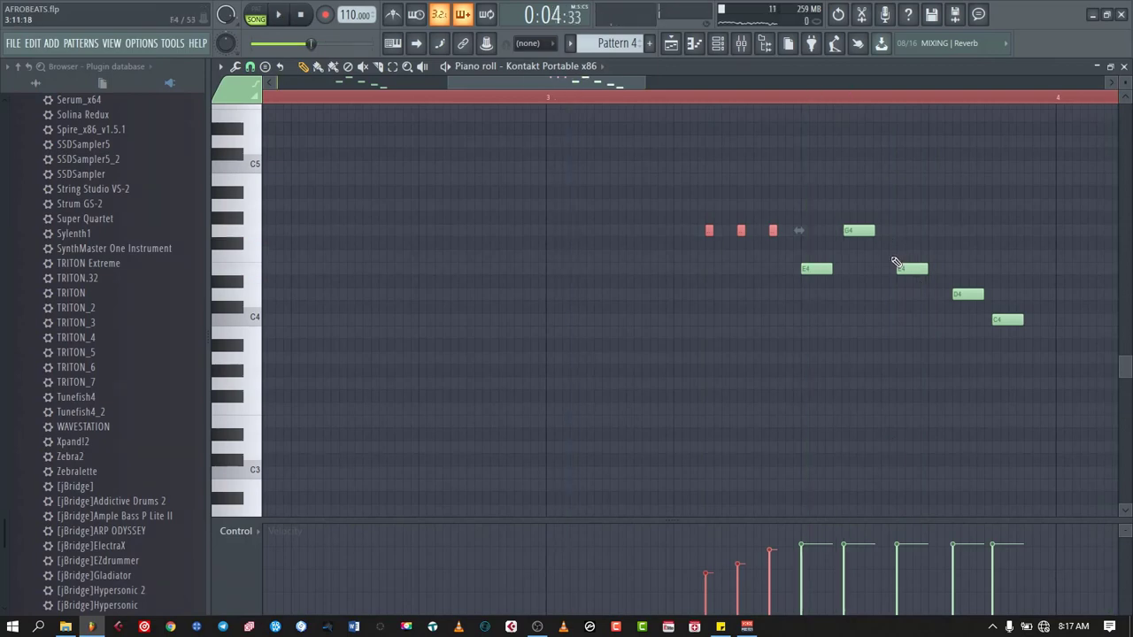
key(space)
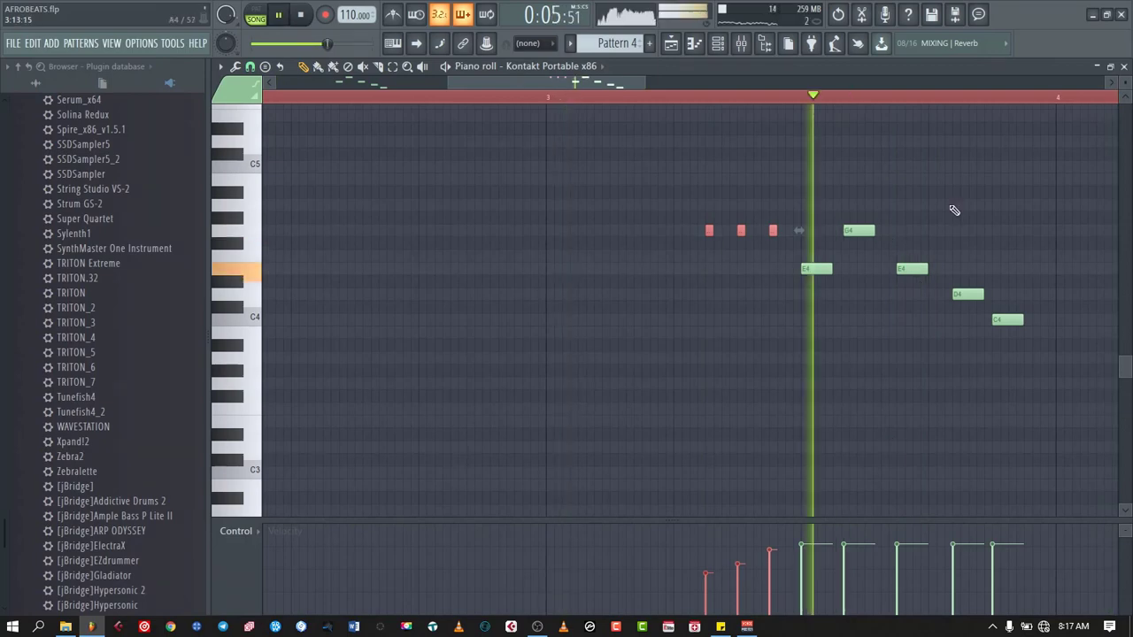
click(1124, 66)
click(878, 404)
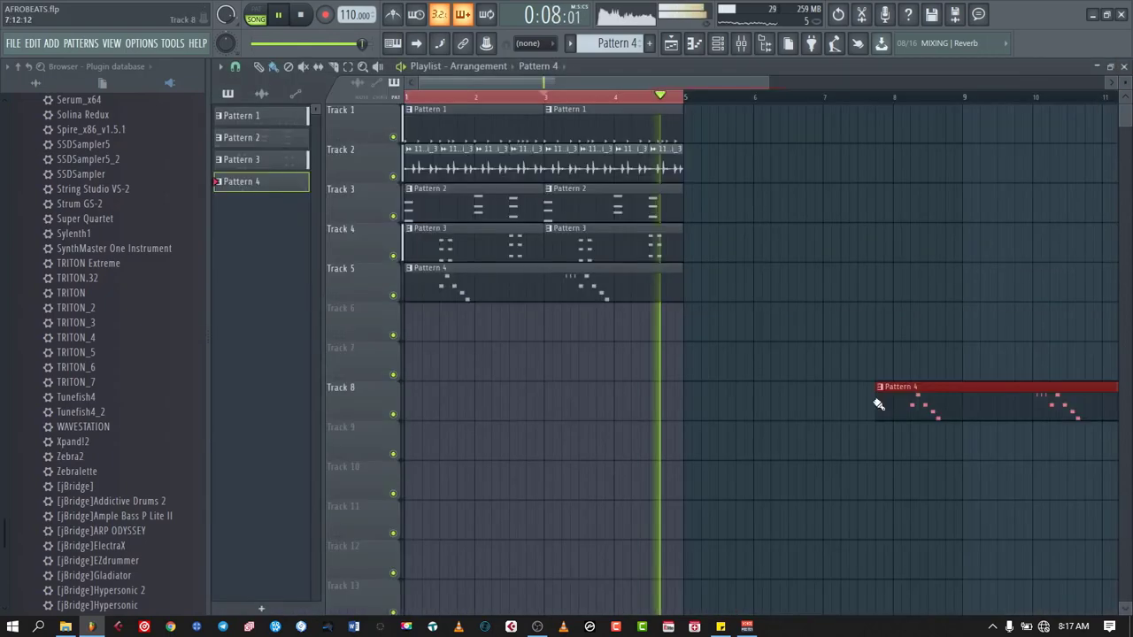
right_click(922, 393)
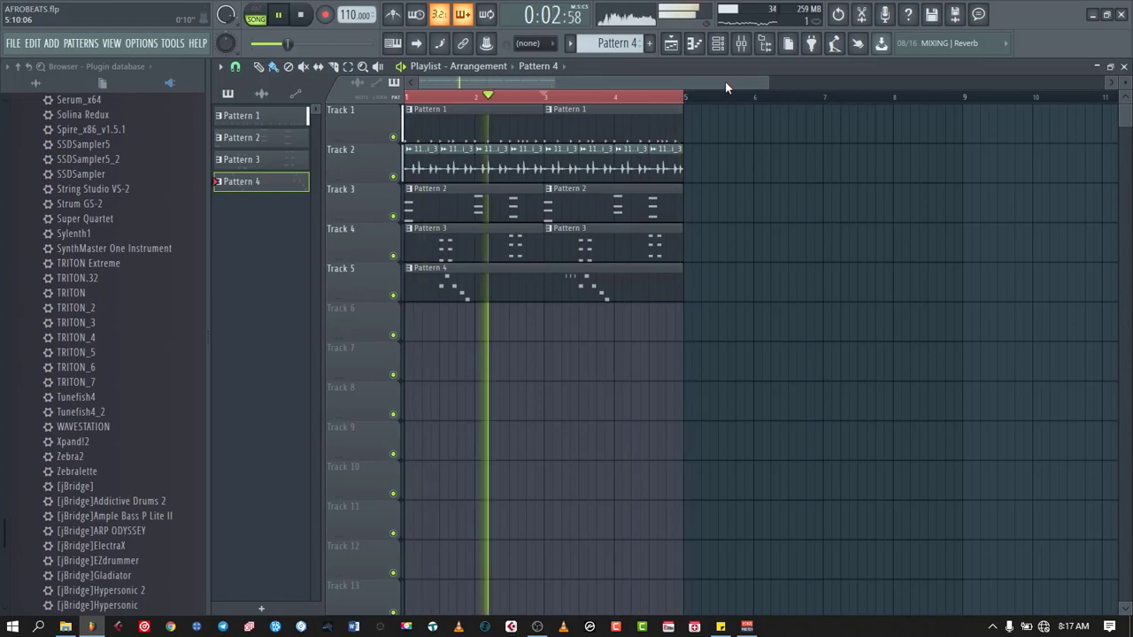
key(space)
click(424, 87)
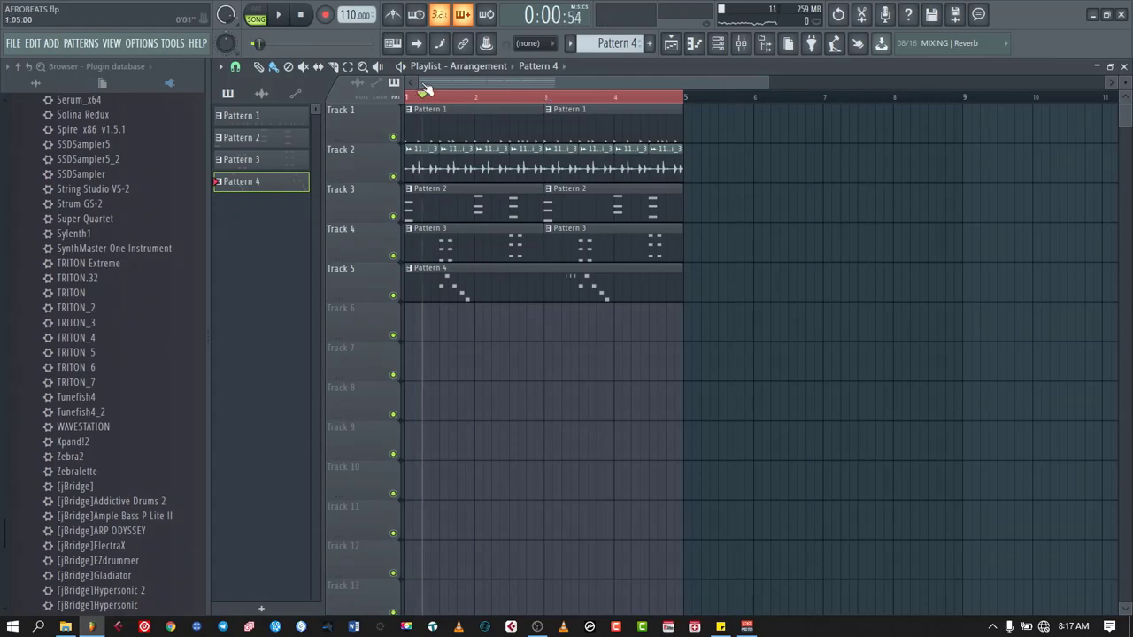
drag(426, 89, 389, 106)
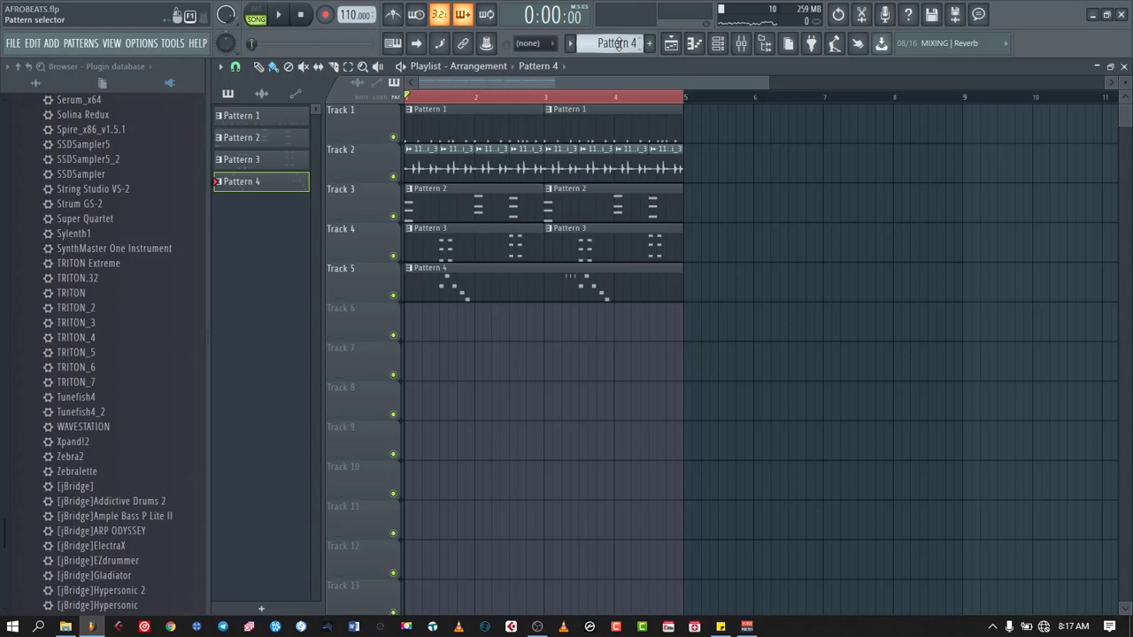
Load Guitars > Ukelele+ into Xpand!2's Part A and raise its level to +6 dB.
scroll(619, 40, down, 1)
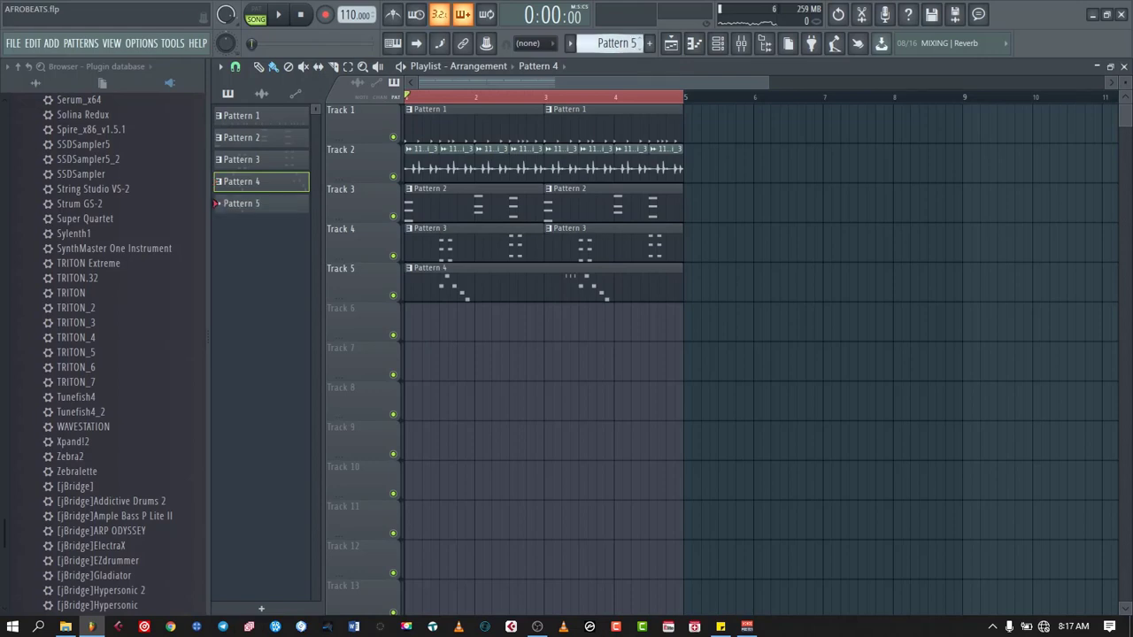
click(717, 43)
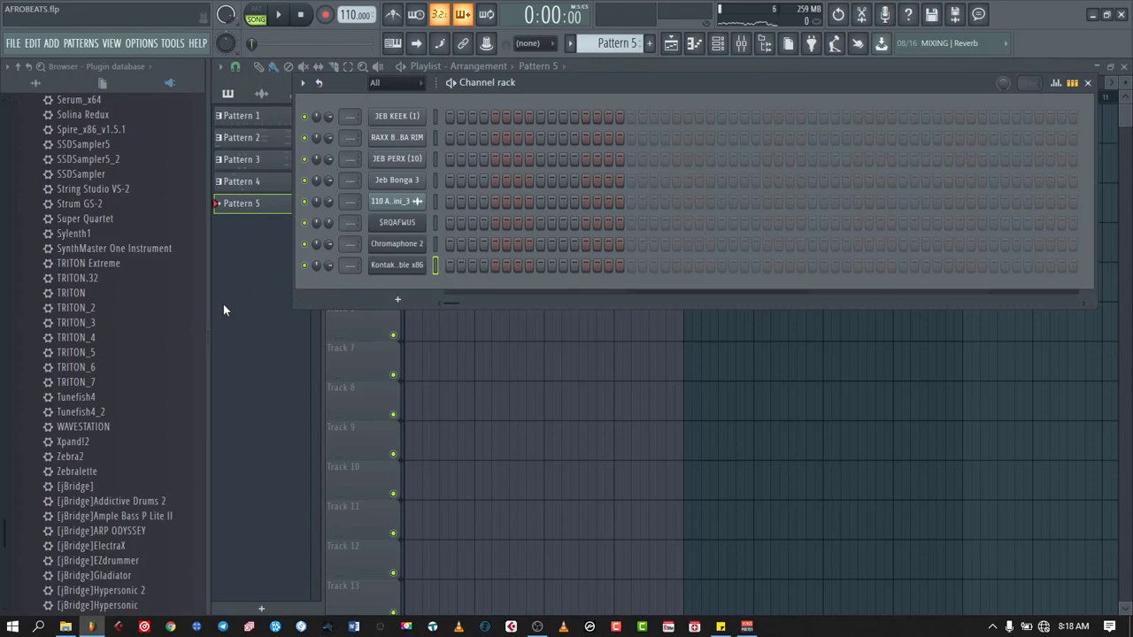
scroll(169, 324, down, 4)
drag(72, 278, 403, 304)
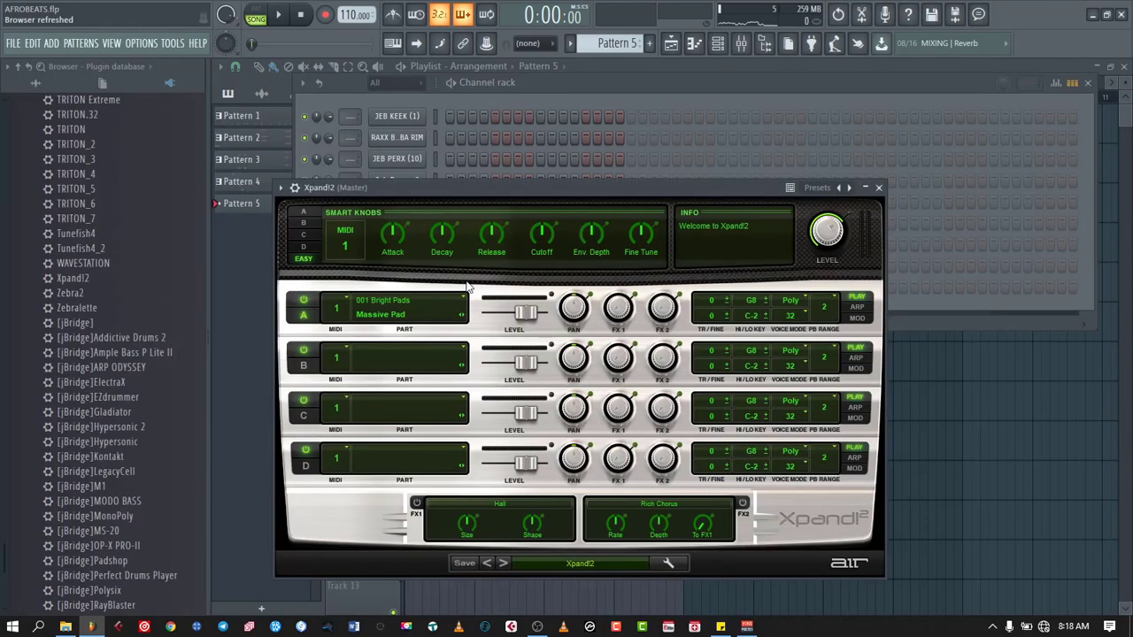
click(402, 304)
mouse_move(403, 447)
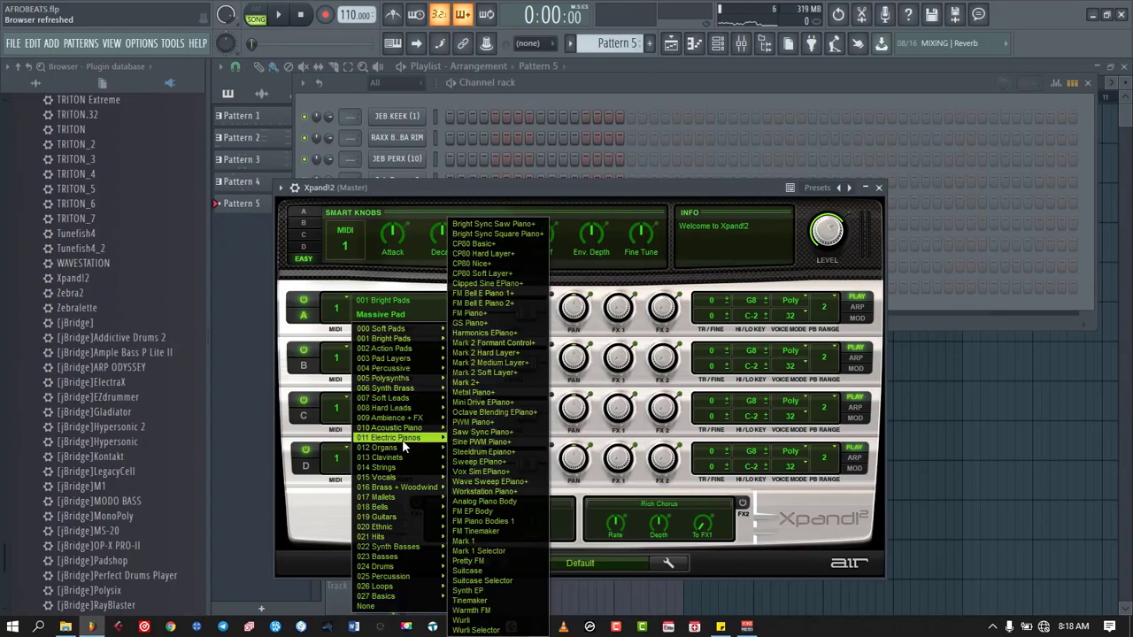
mouse_move(398, 481)
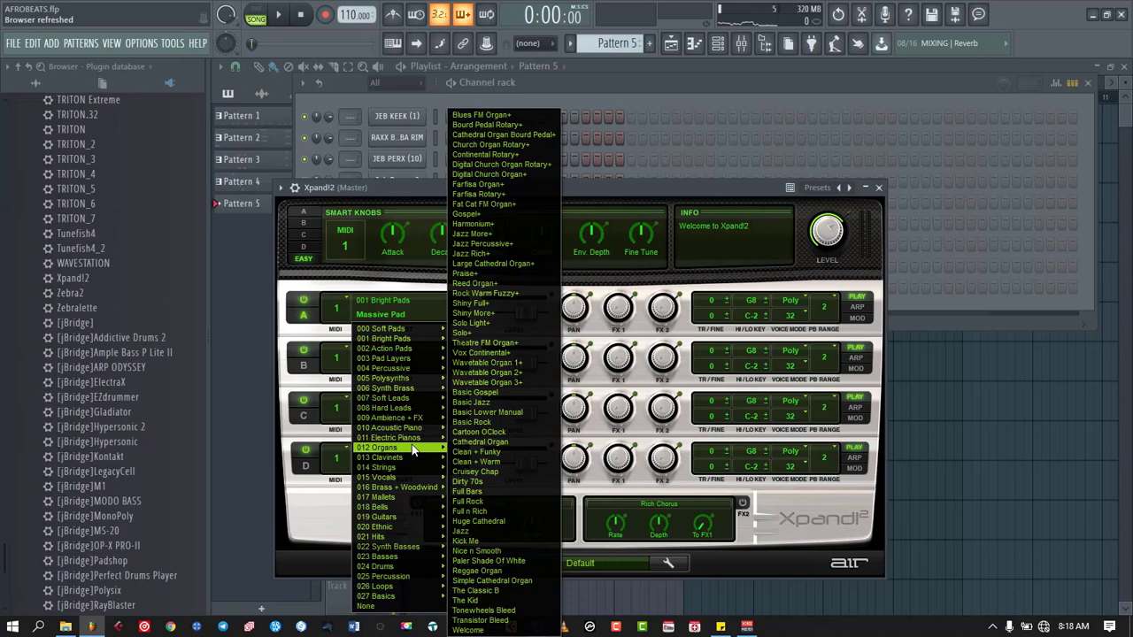
mouse_move(415, 518)
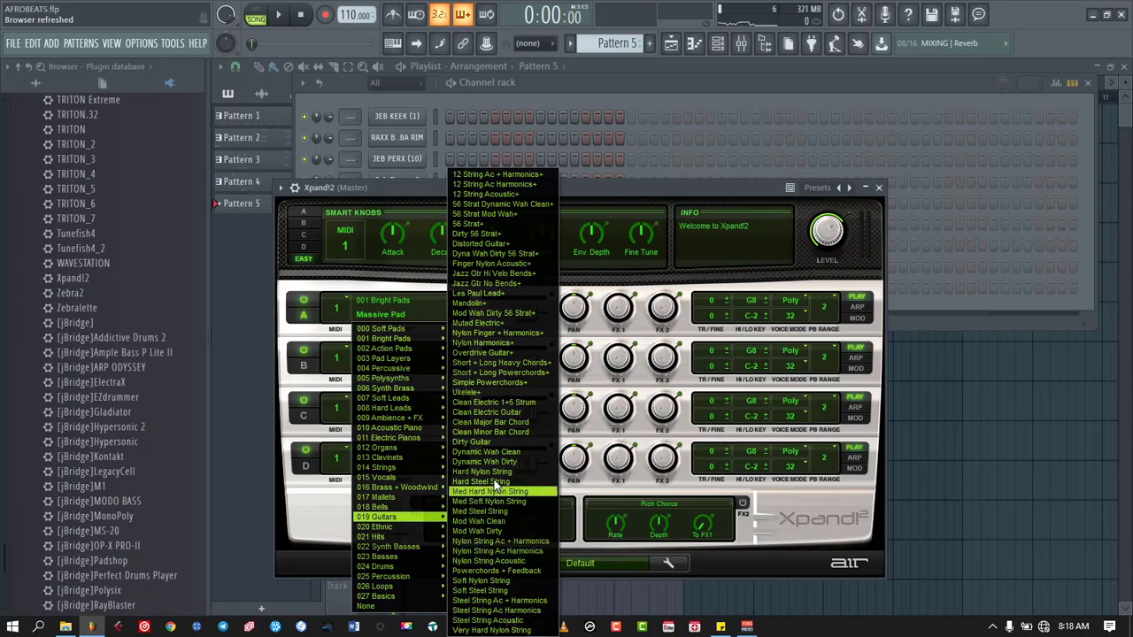
click(469, 395)
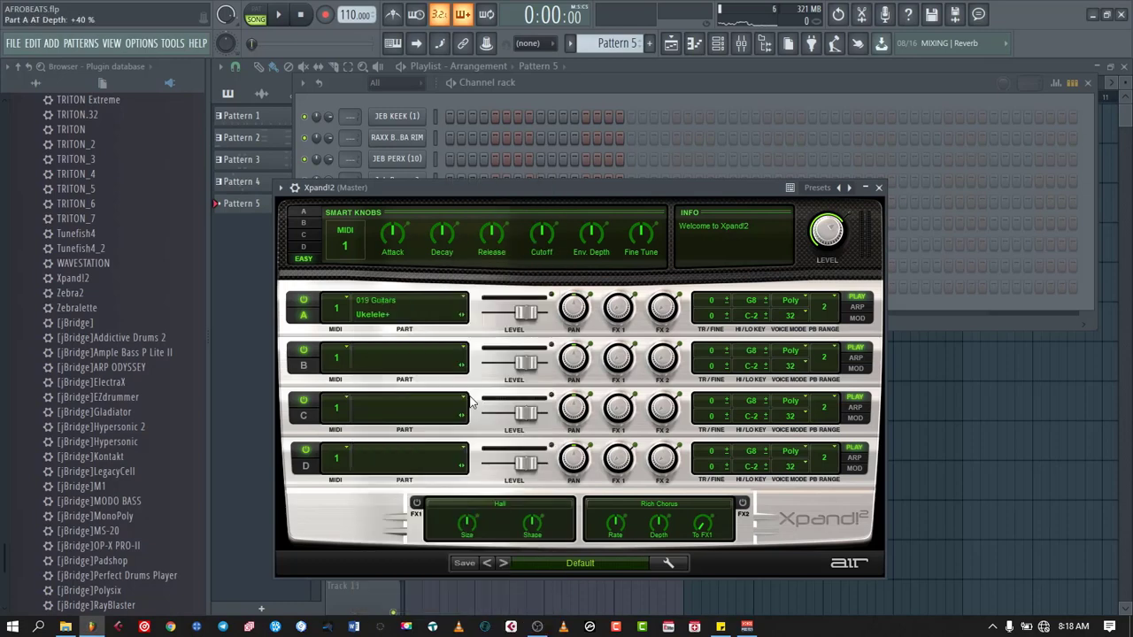
drag(523, 311, 541, 312)
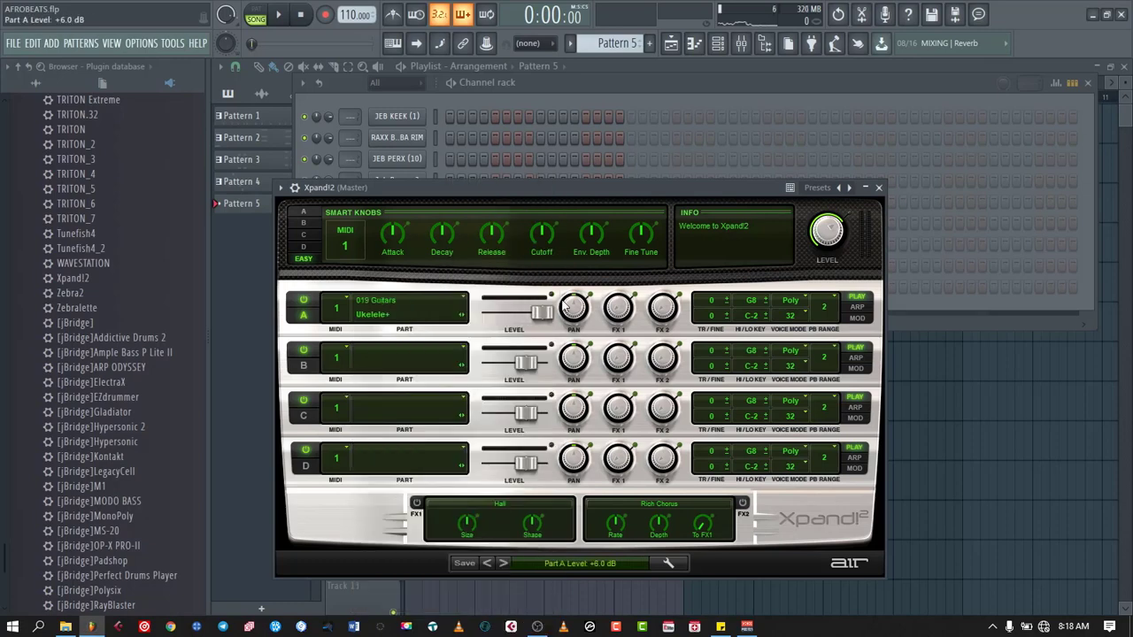
click(879, 187)
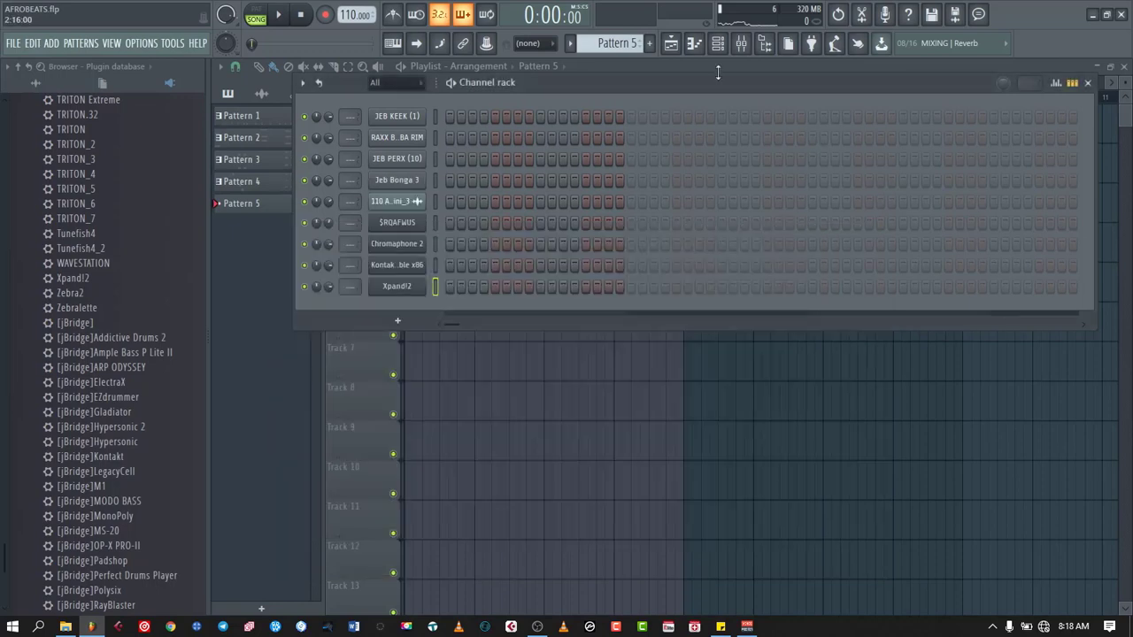
Paint a lengthened Pattern 5 clip on Track 6 and open it for note editing.
click(671, 43)
key(space)
click(446, 318)
drag(474, 311, 682, 312)
double_click(496, 319)
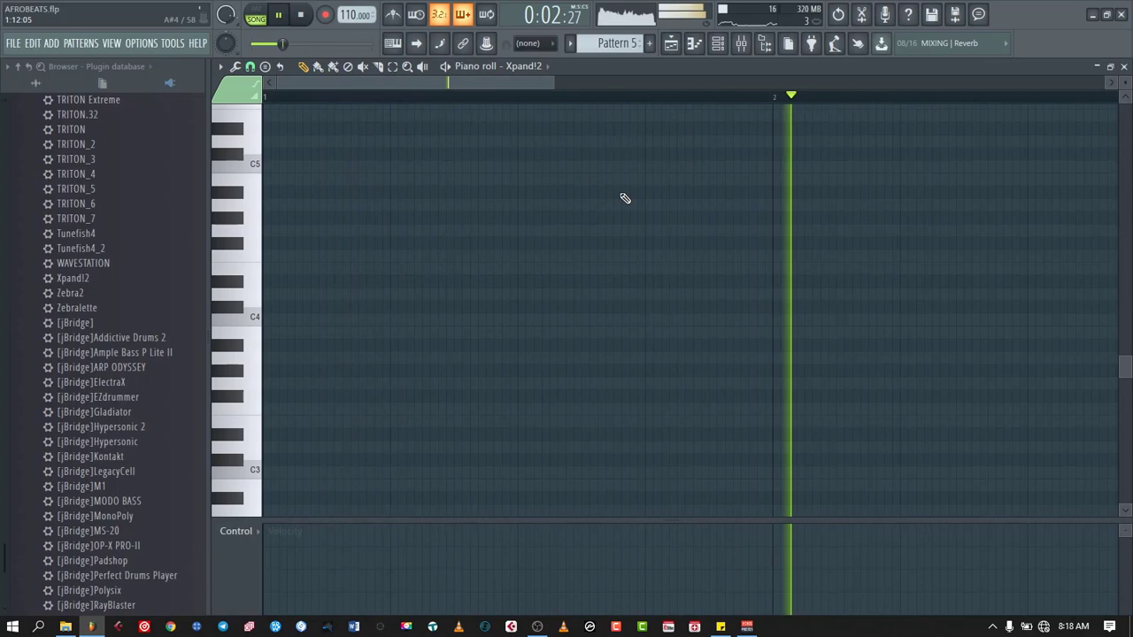
Place two A4 notes to open the melody, shift them earlier, and add the next note.
click(776, 206)
click(816, 206)
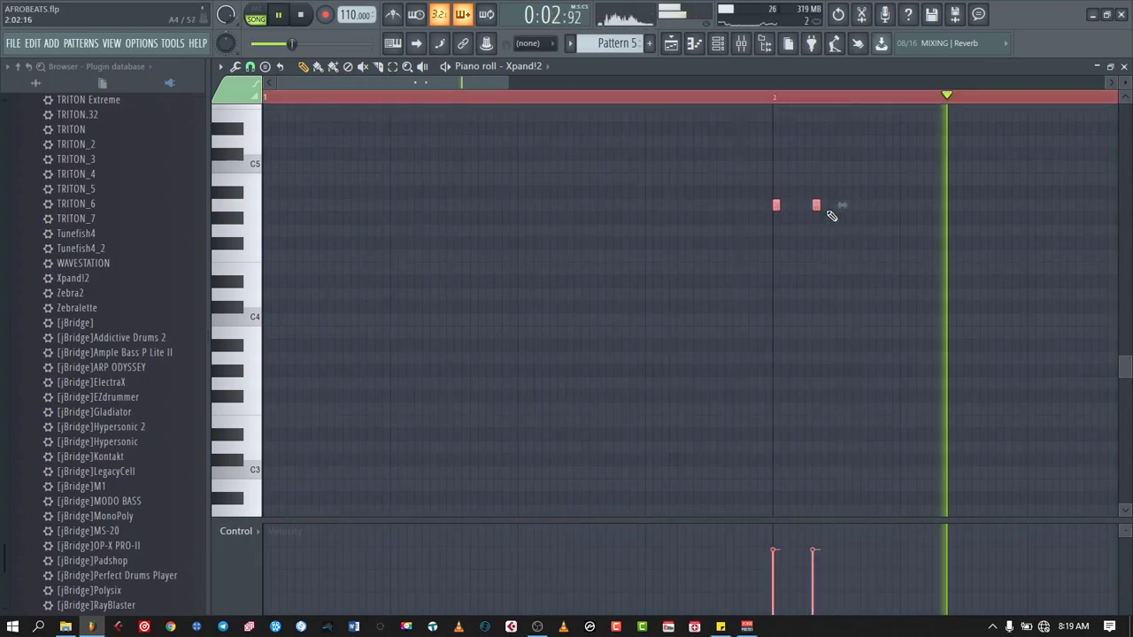
mouse_move(776, 206)
mouse_down()
mouse_move(723, 208)
mouse_move(754, 206)
mouse_move(773, 227)
mouse_up()
click(779, 242)
click(770, 229)
key(space)
Add descending G4, E4 and D4 notes, move them earlier, and audition the melody.
key(space)
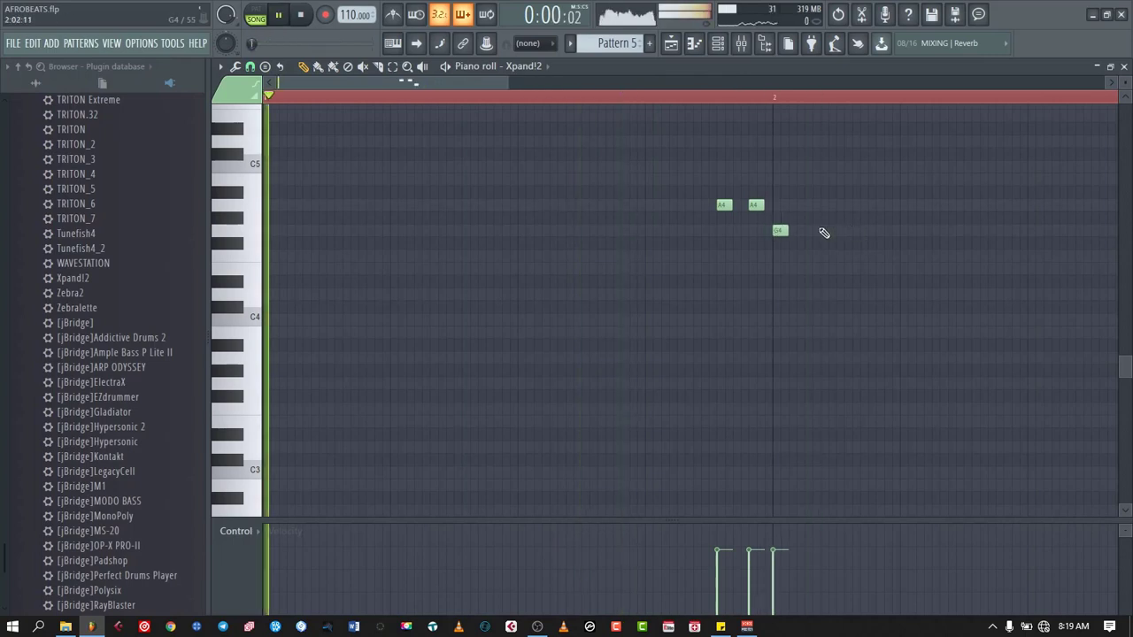
click(1033, 230)
key(space)
click(1064, 268)
click(1095, 294)
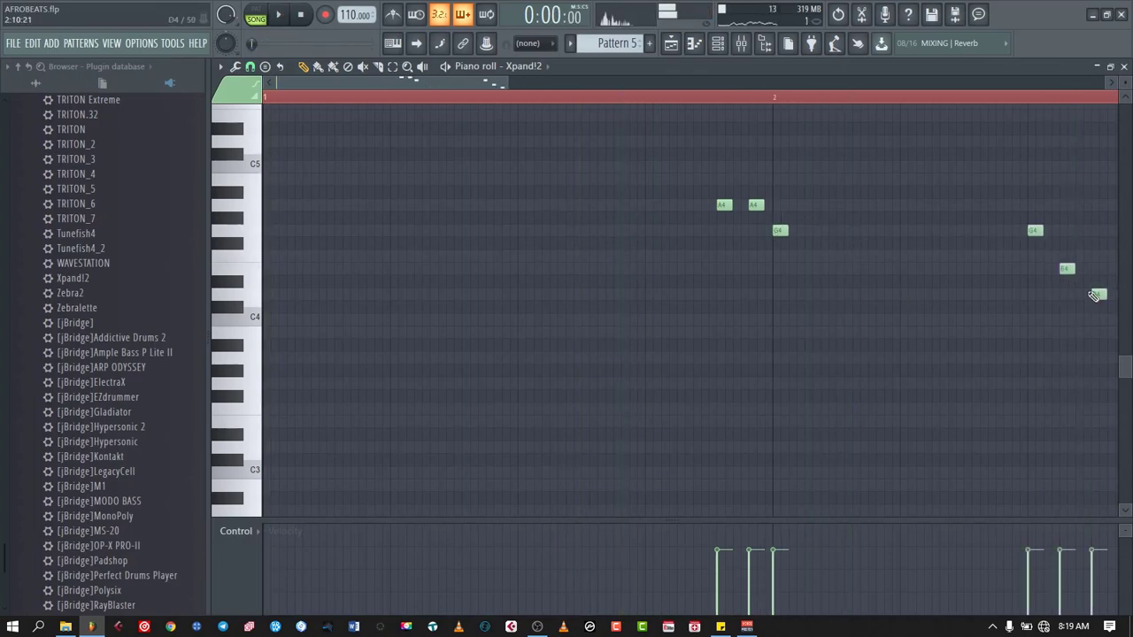
key(space)
drag(650, 227, 805, 348)
drag(714, 268, 686, 294)
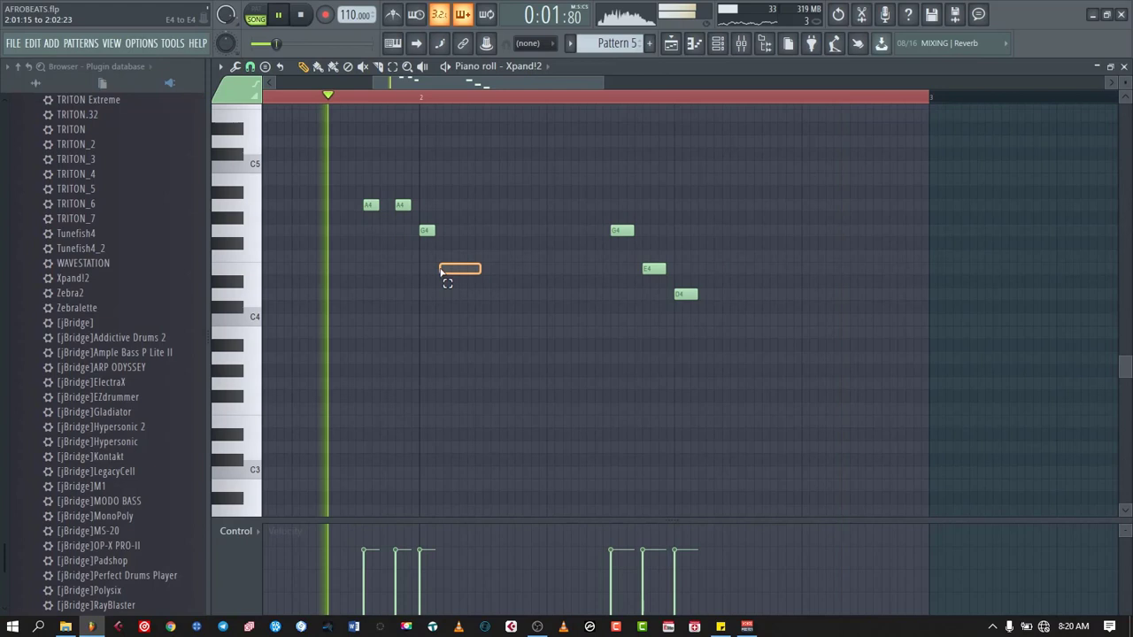
key(space)
key(ctrl+a)
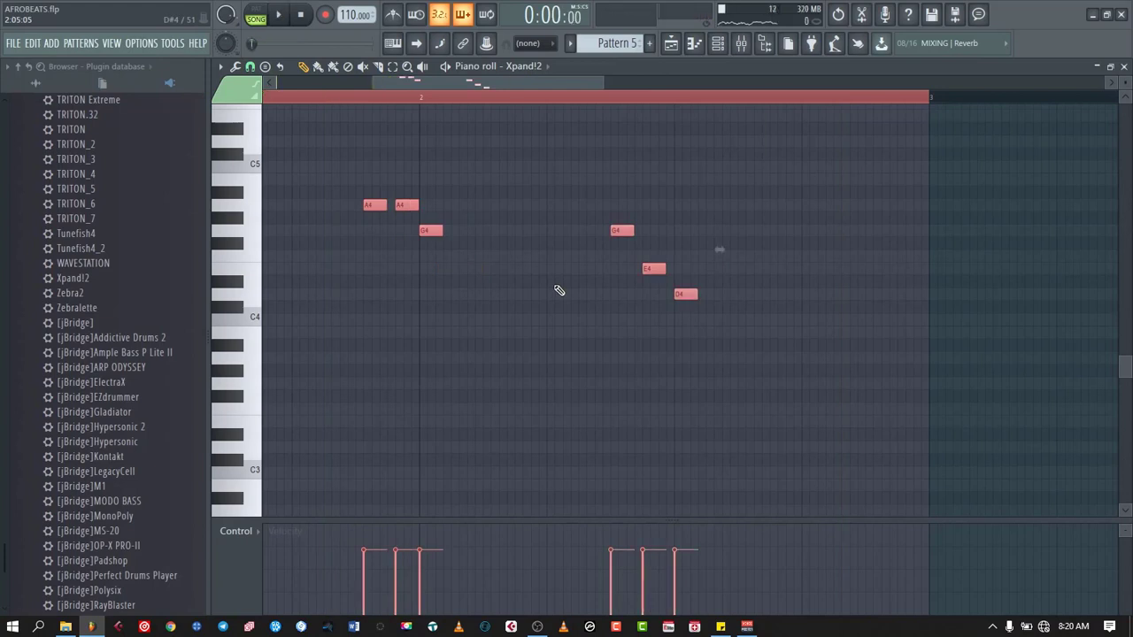
key(space)
key(space)
Add a closing descending phrase ending on C4 near bar 3, then play the song in the playlist.
key(space)
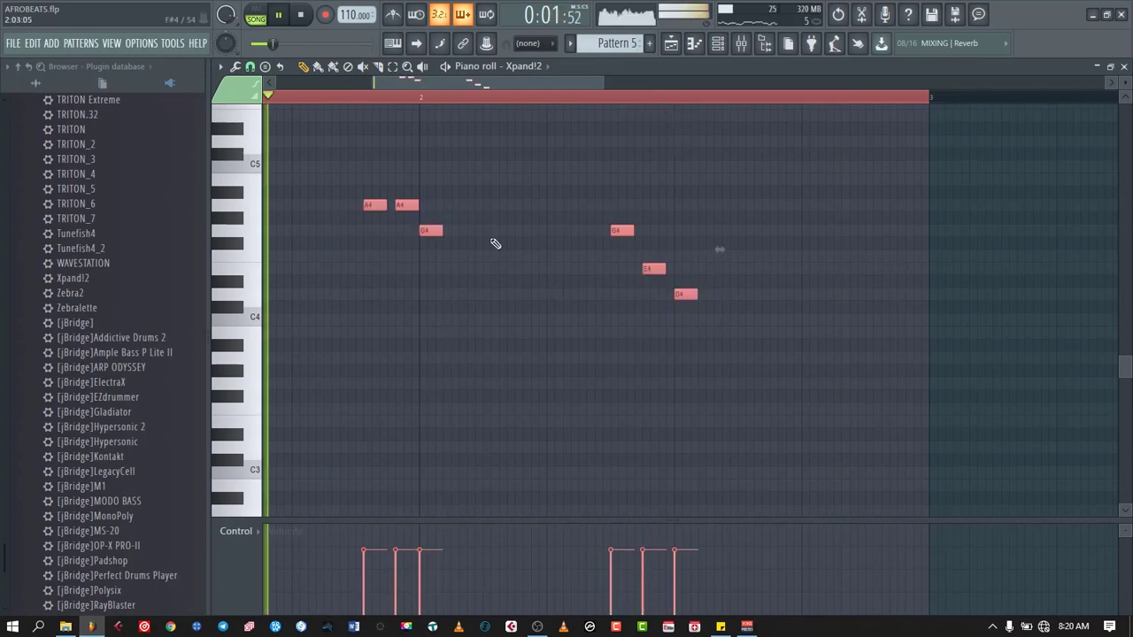
key(space)
drag(951, 231, 962, 338)
key(space)
click(884, 243)
click(853, 268)
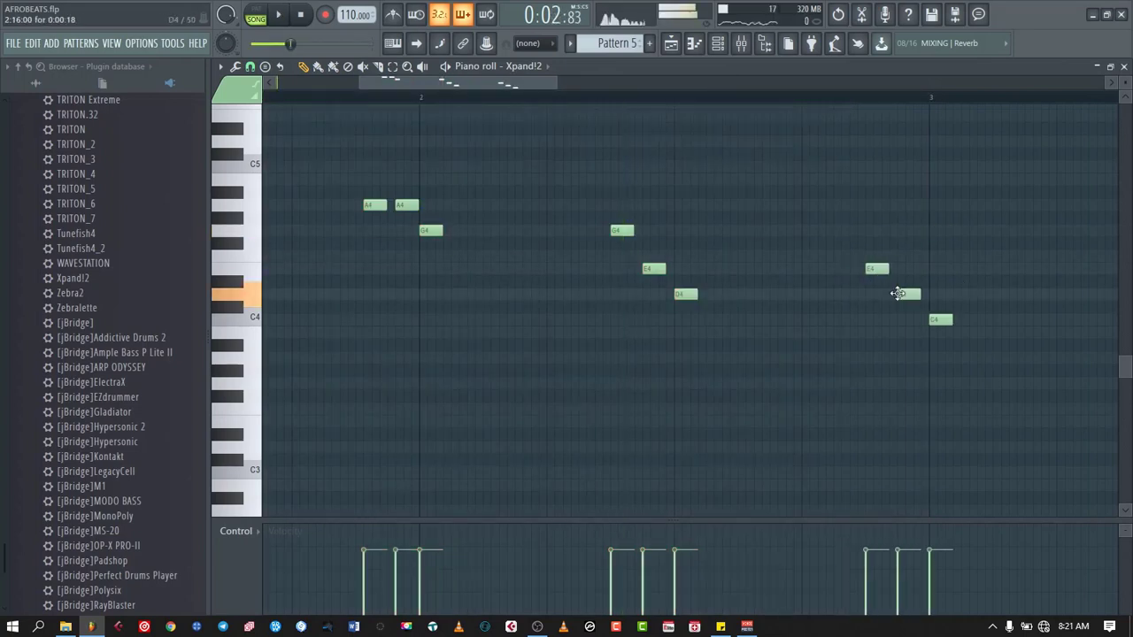
key(space)
key(F5)
key(space)
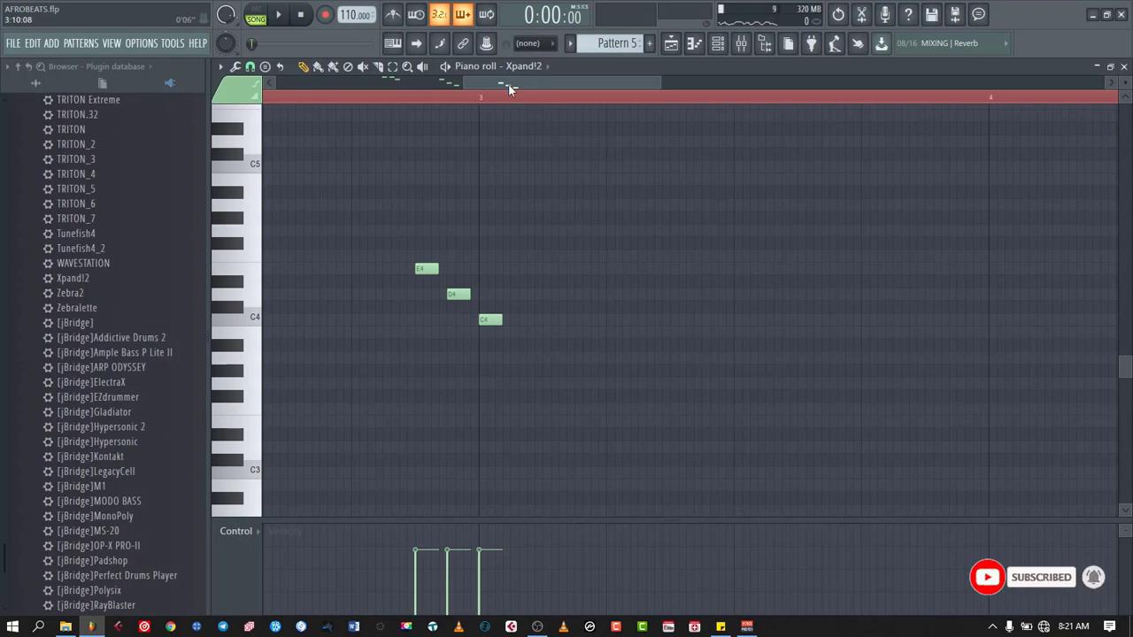
click(718, 42)
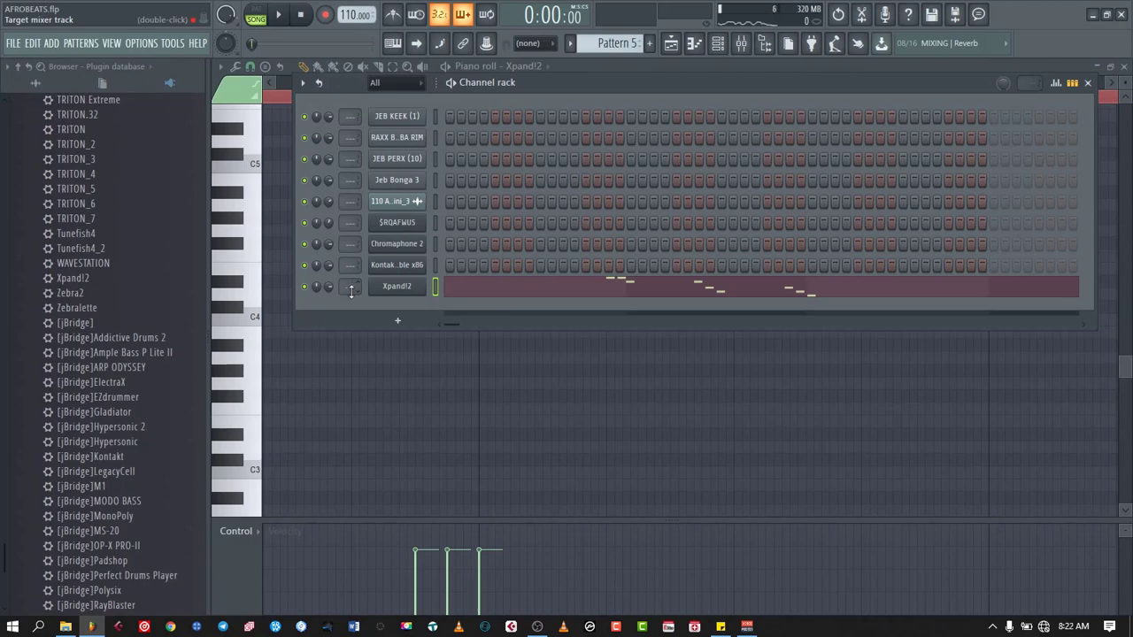
Select all nine channels and route them to mixer inserts 1–9, starting from Insert 1.
click(435, 115)
key(ctrl+a)
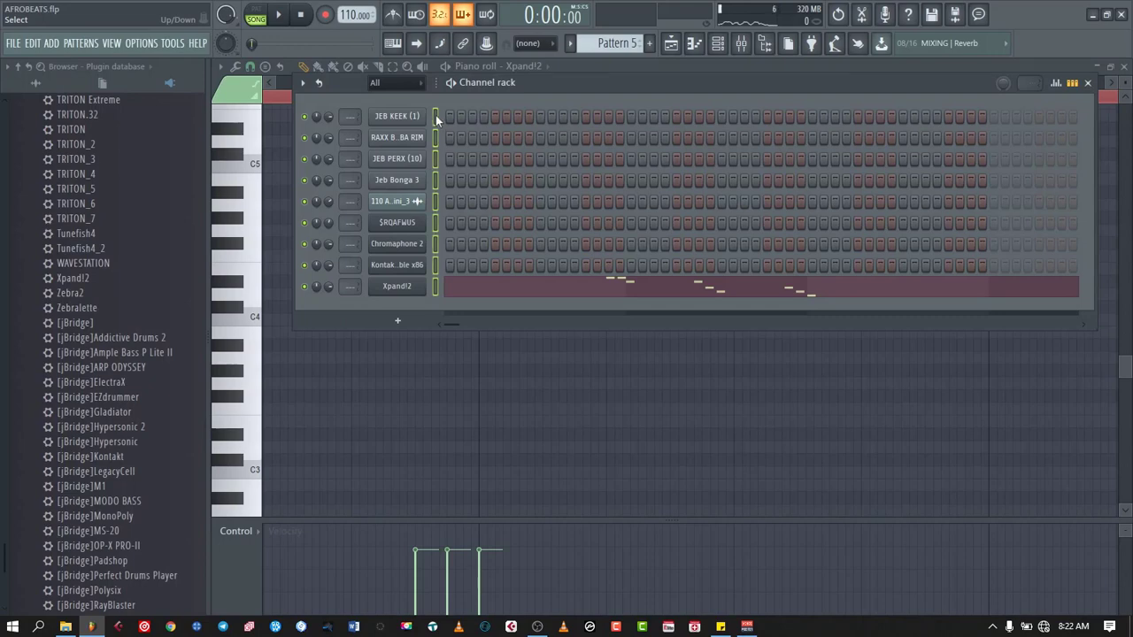
click(740, 42)
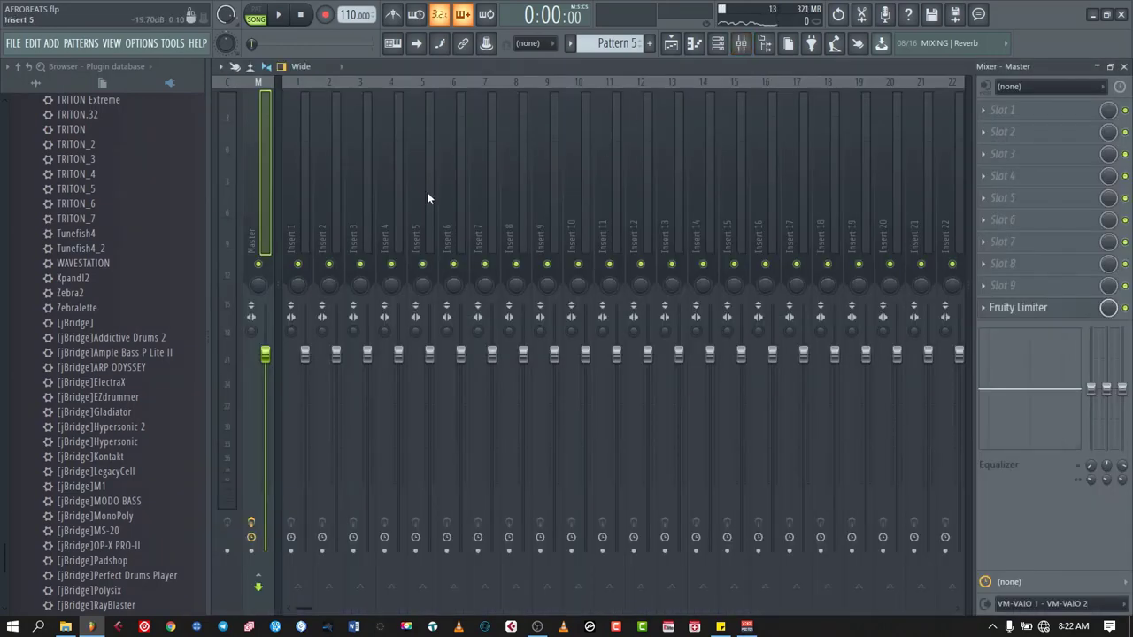
click(302, 202)
right_click(302, 202)
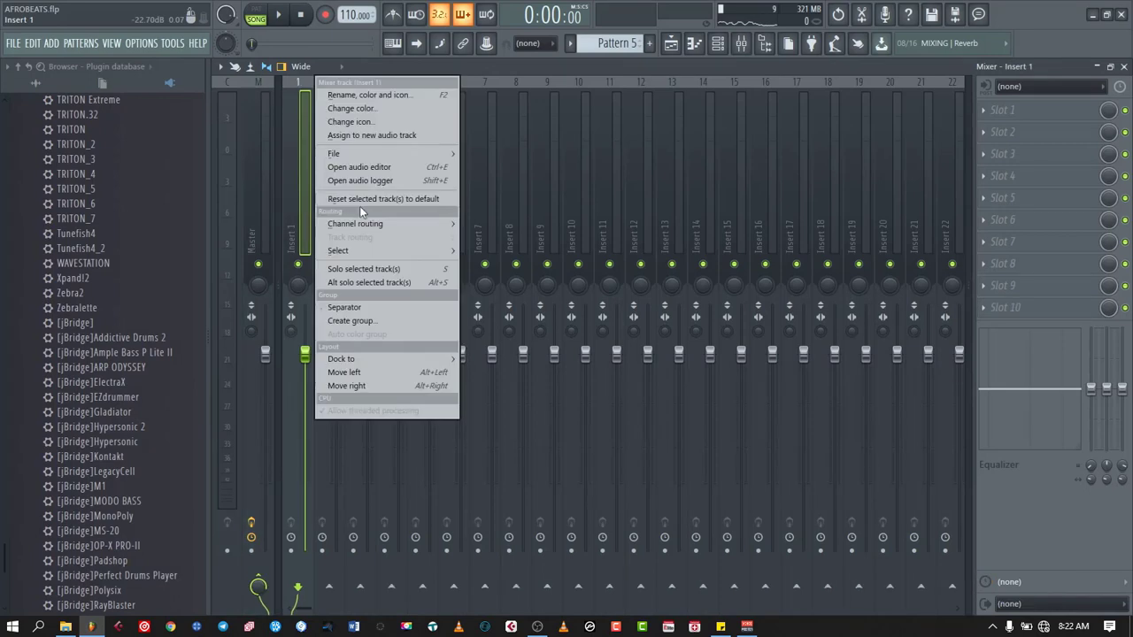
mouse_move(380, 223)
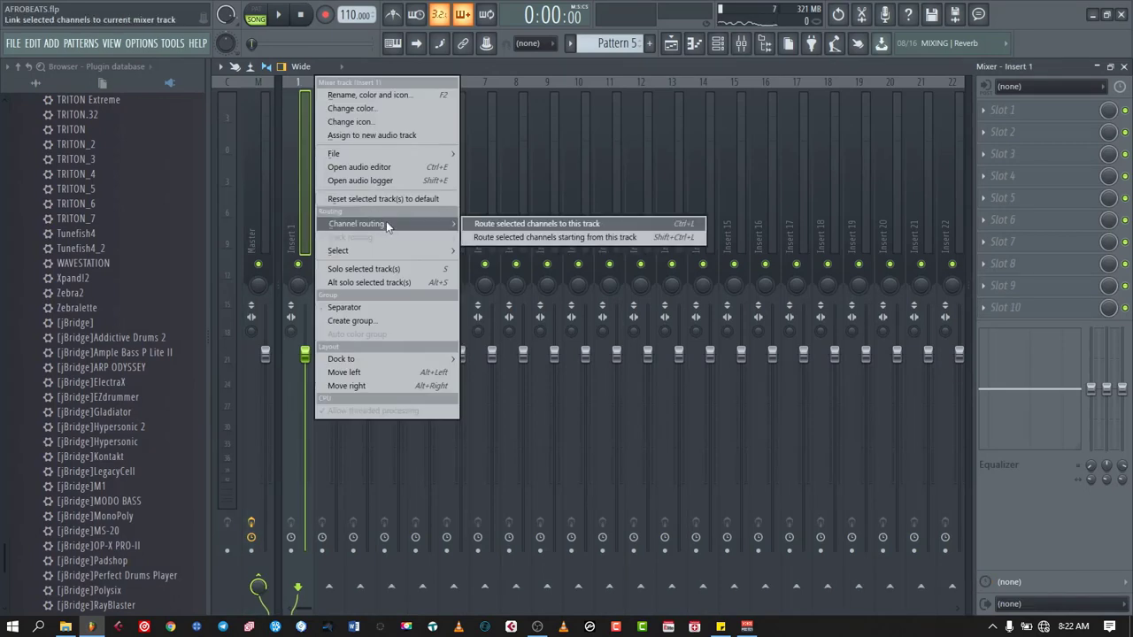
click(516, 240)
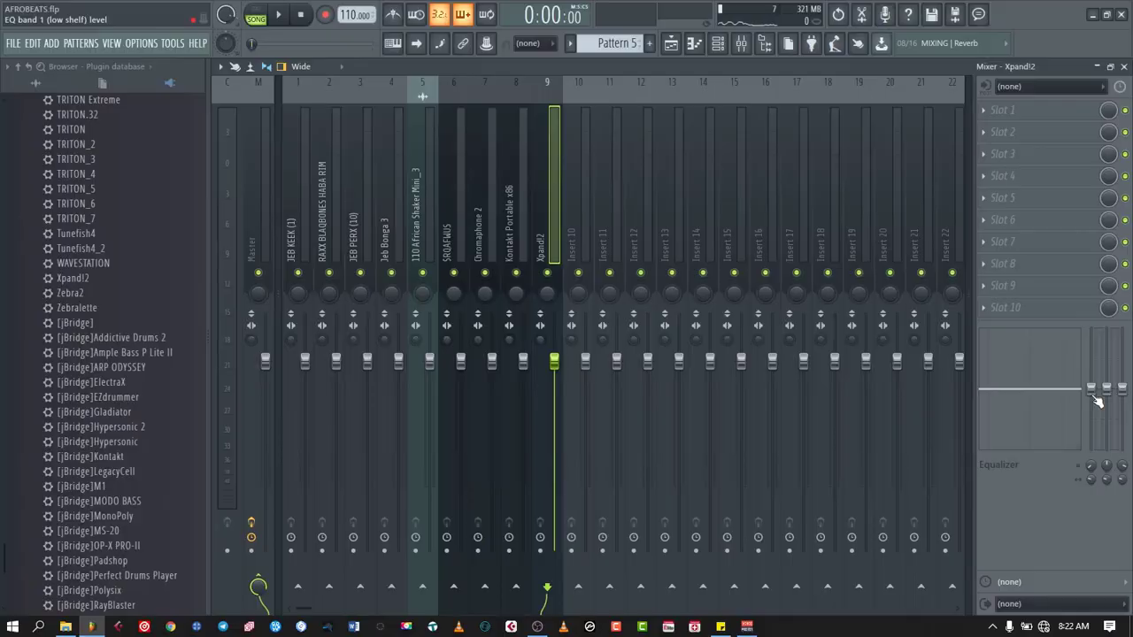
Lower EQ band 1 to -17.9 dB, raise band 3 to 5.6 dB, and load Fruity Reeverb 2 in Slot 1.
drag(1097, 401, 1098, 452)
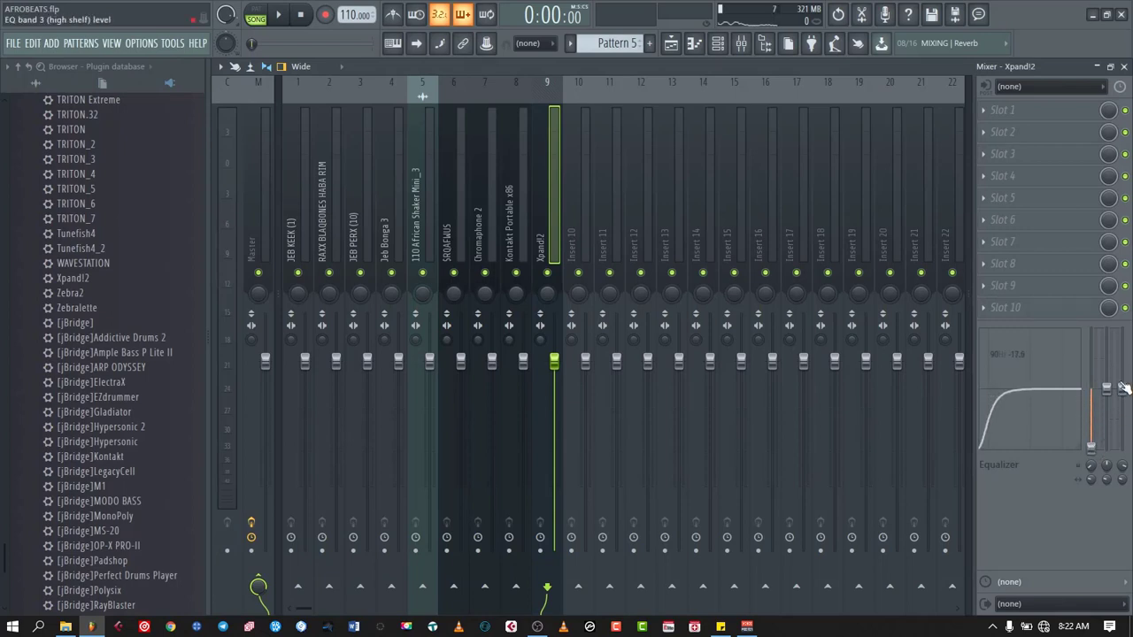
drag(1122, 388, 1122, 370)
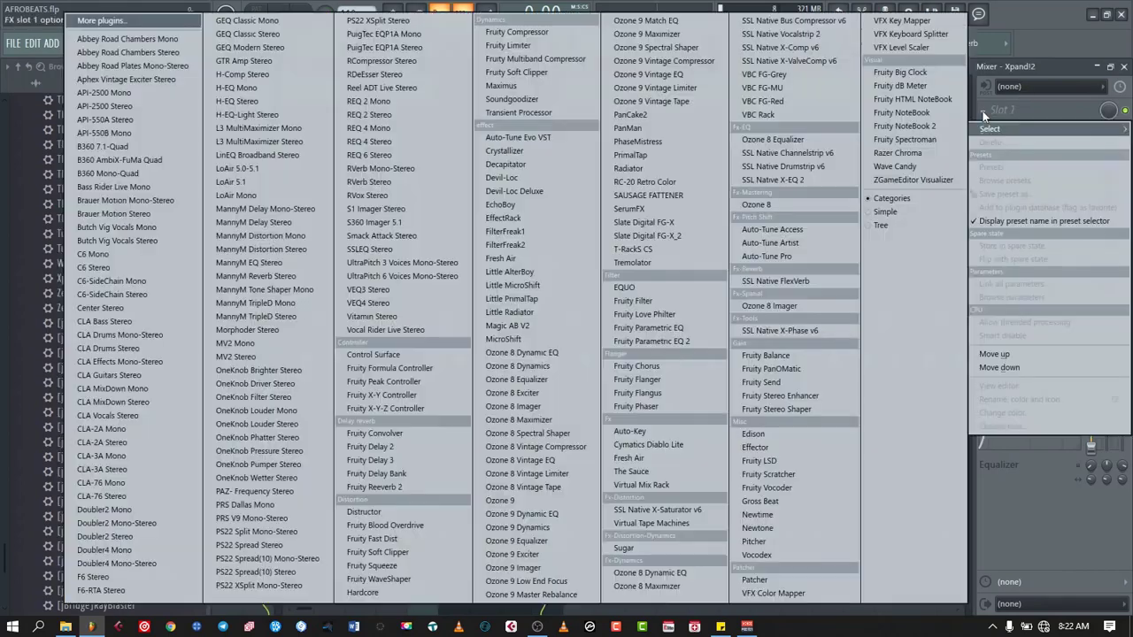
click(986, 114)
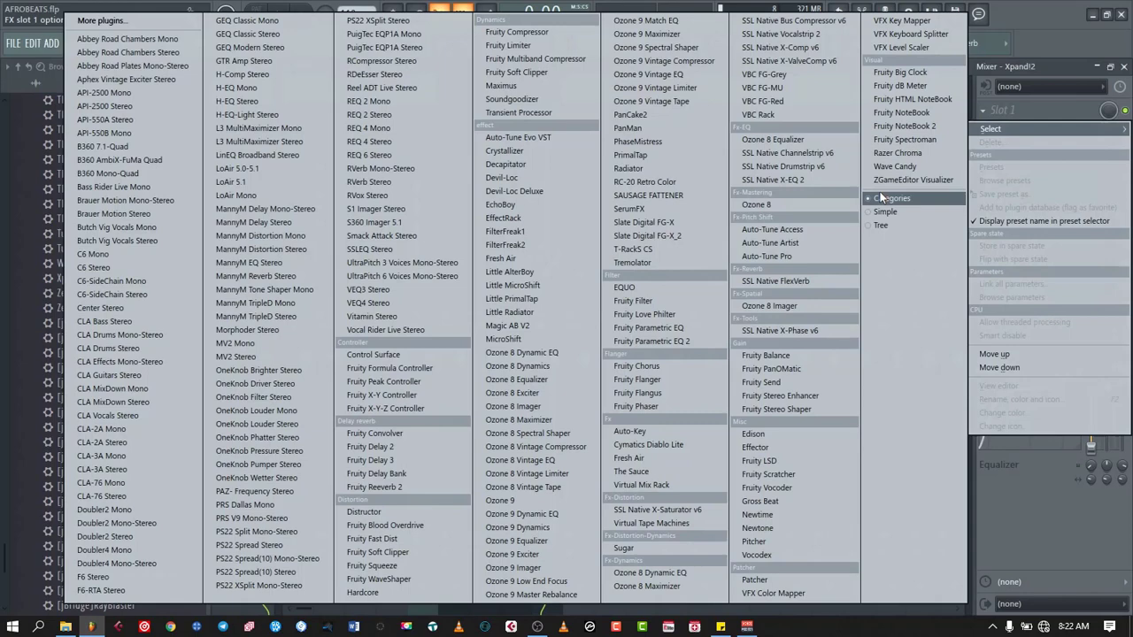
click(446, 490)
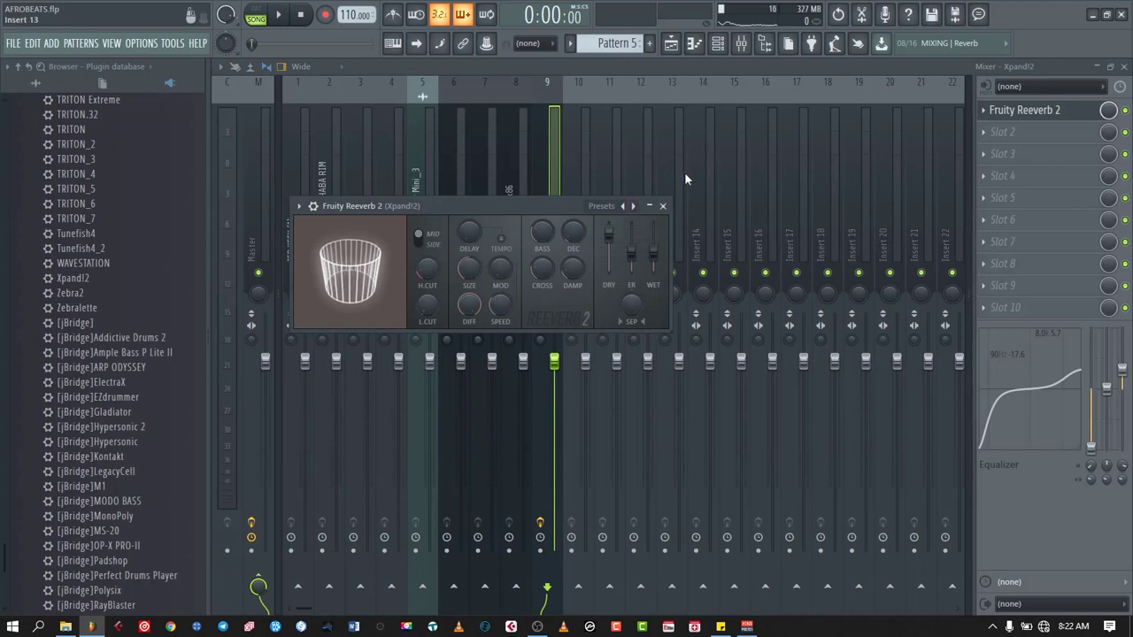
Adjust the reverb's mix level, play the song to check the mix, and return to the playlist.
click(662, 205)
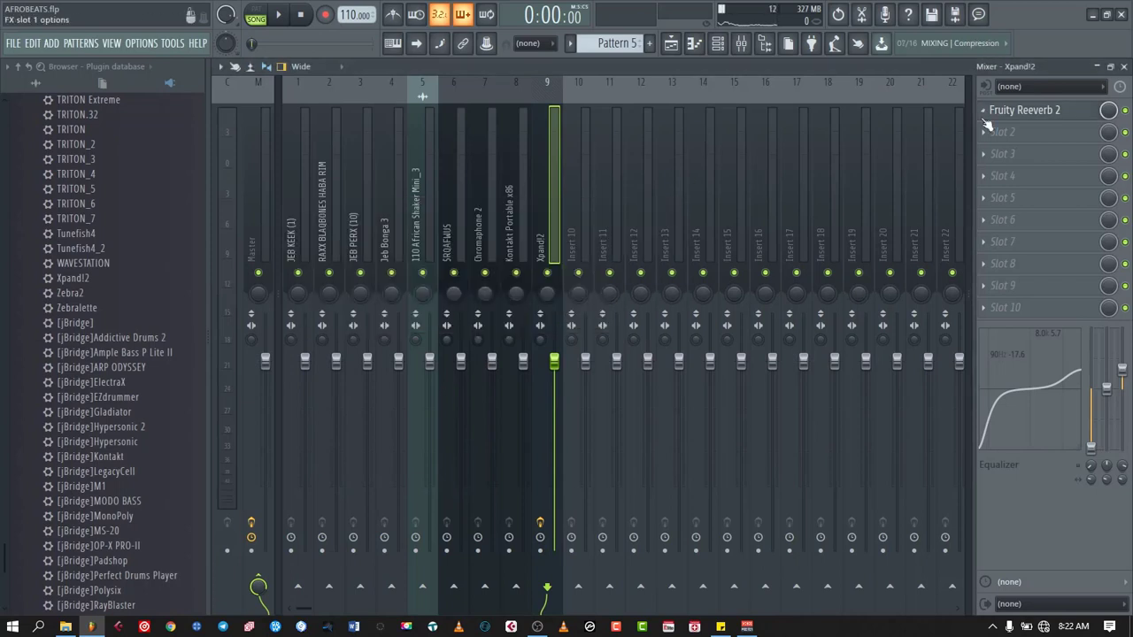
drag(1108, 112, 1108, 139)
key(space)
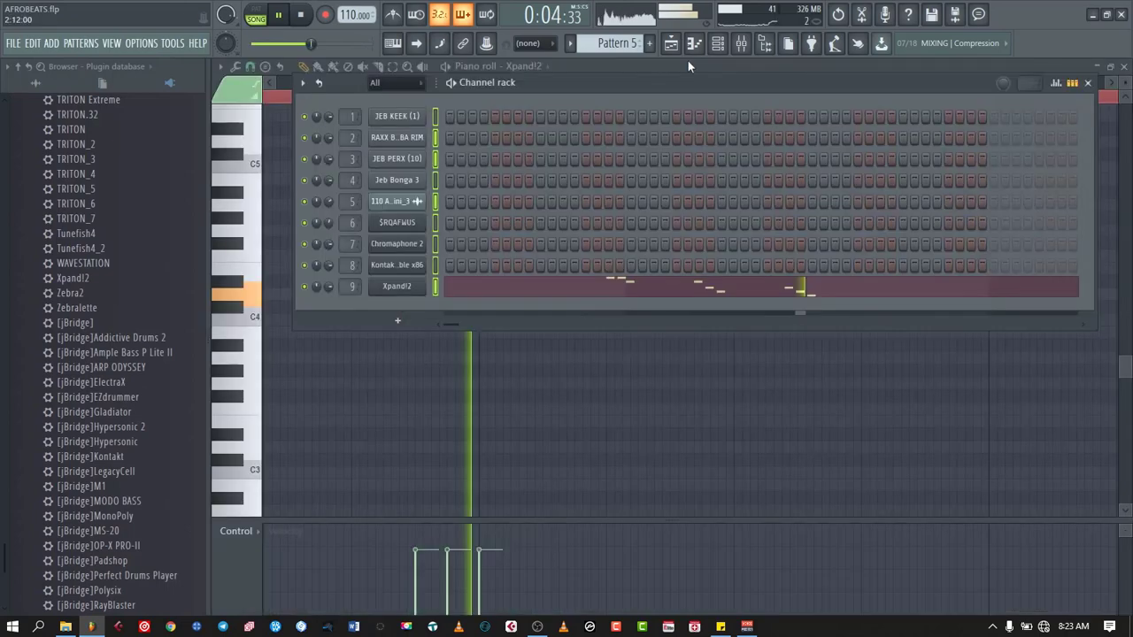
key(F5)
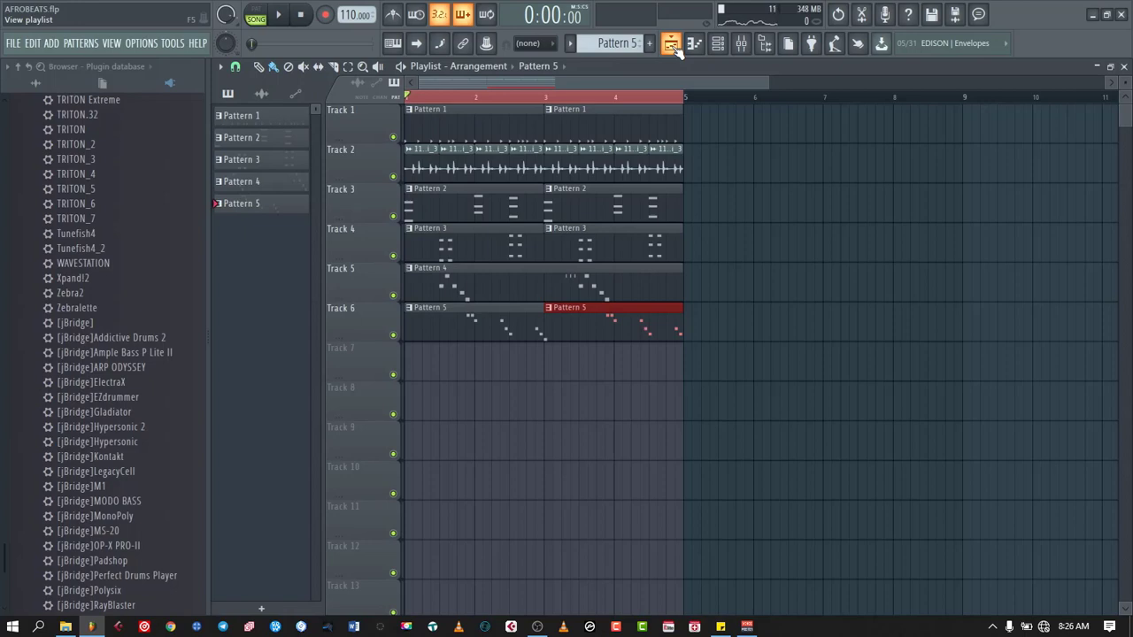
Search Hypersonic's sound list for 'sub bass'.
click(671, 44)
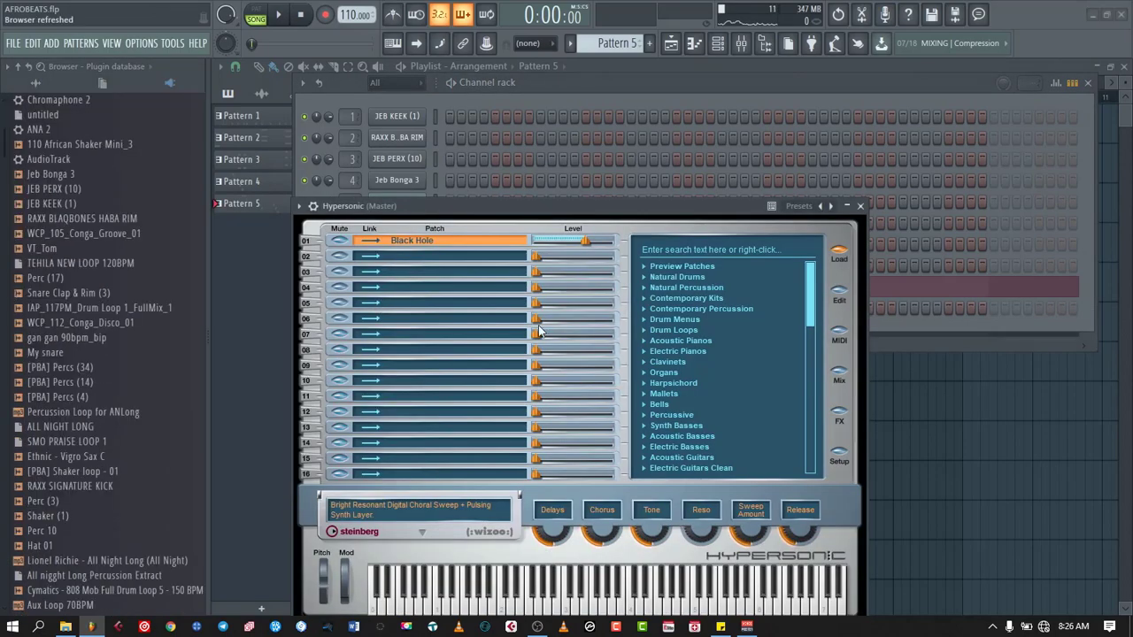
click(694, 254)
text(s)
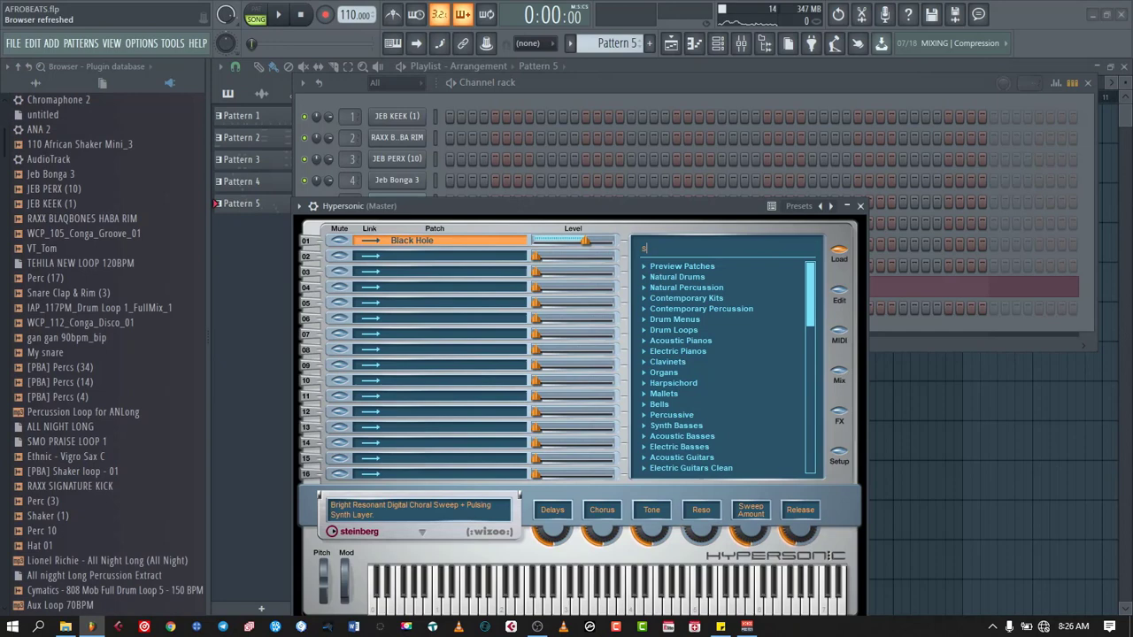
text(ub bass)
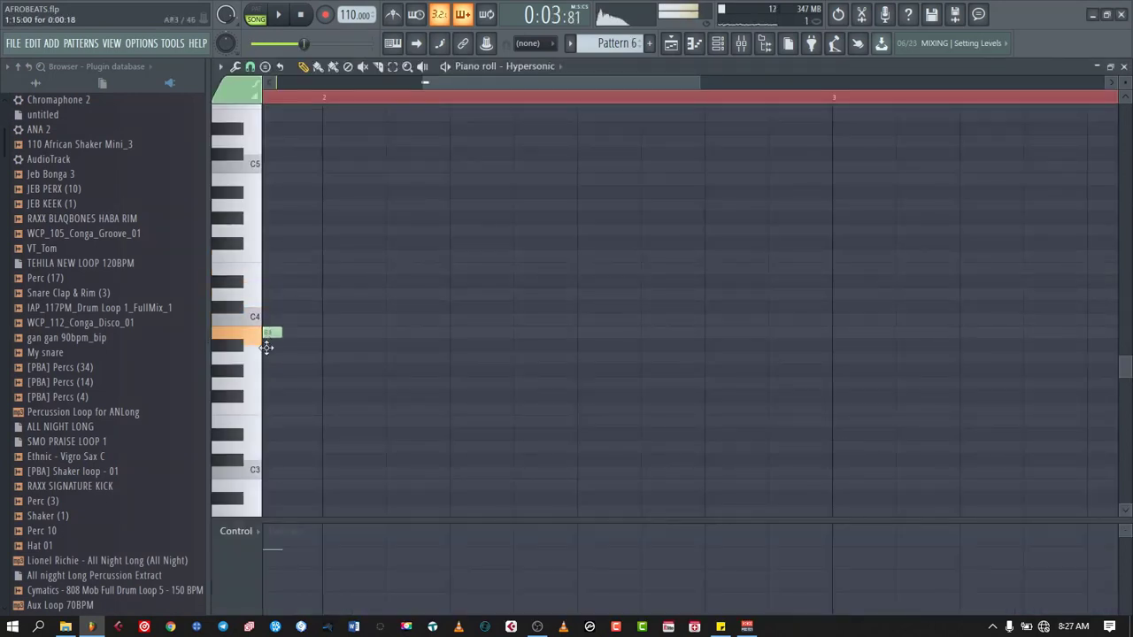
Place an F3 bass note at the pattern start, adjust its length, and audition it.
click(262, 409)
scroll(243, 410, up, 3)
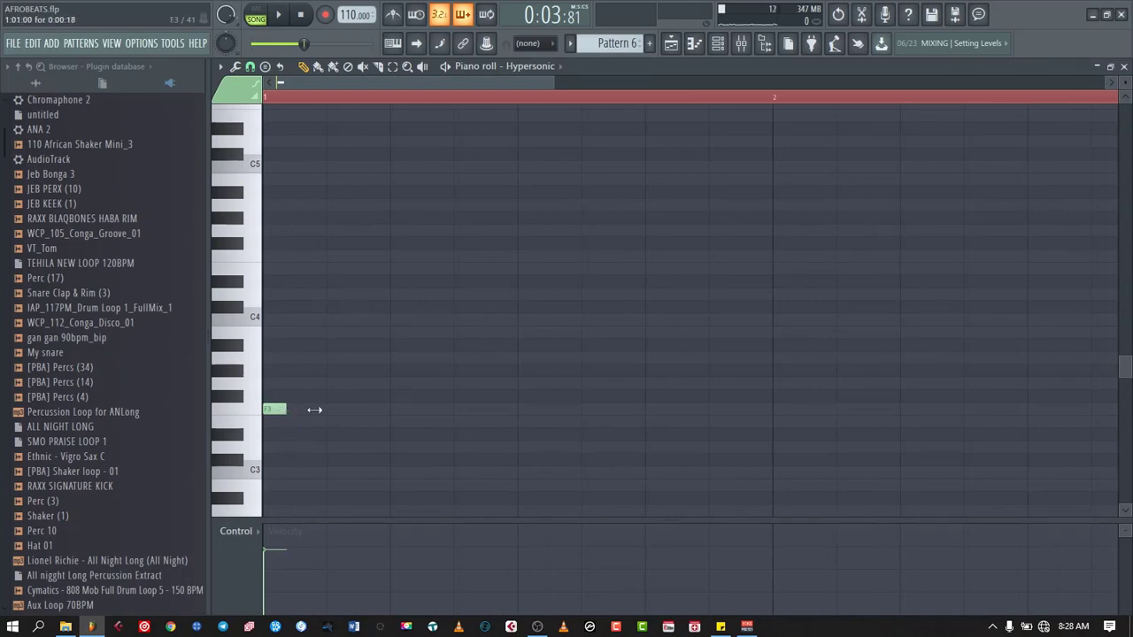
drag(284, 410, 344, 413)
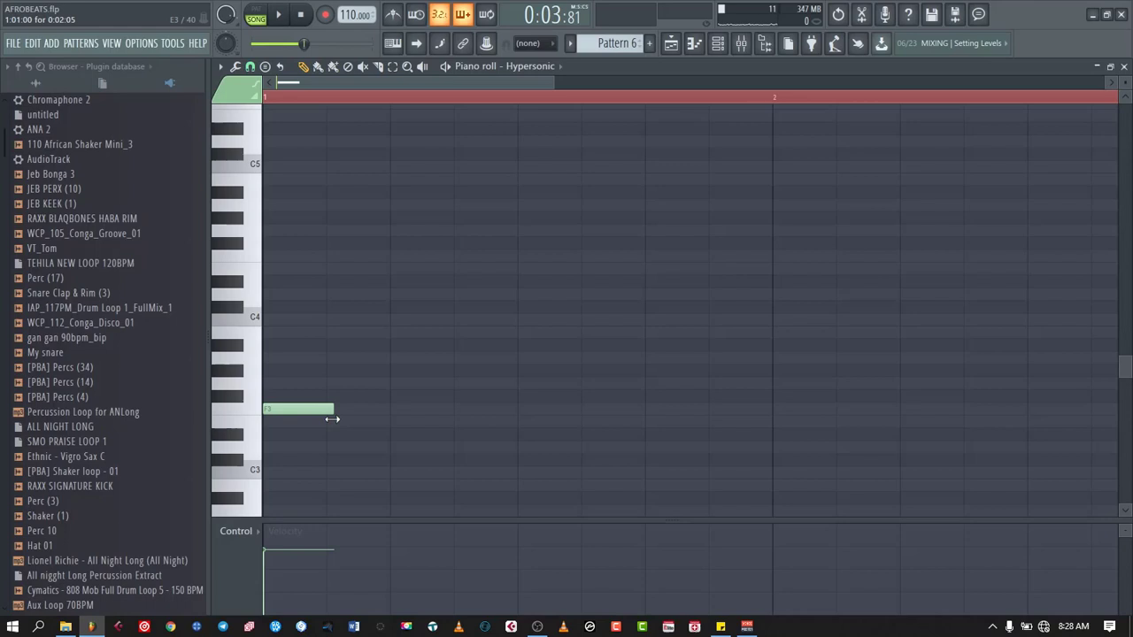
drag(332, 418, 327, 416)
key(space)
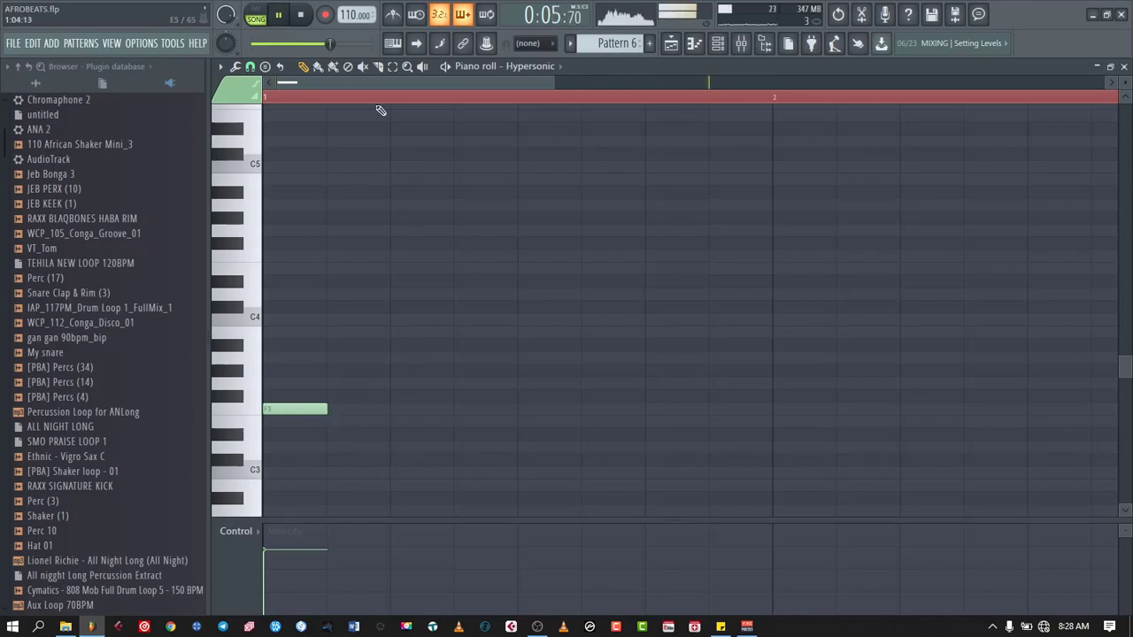
click(305, 16)
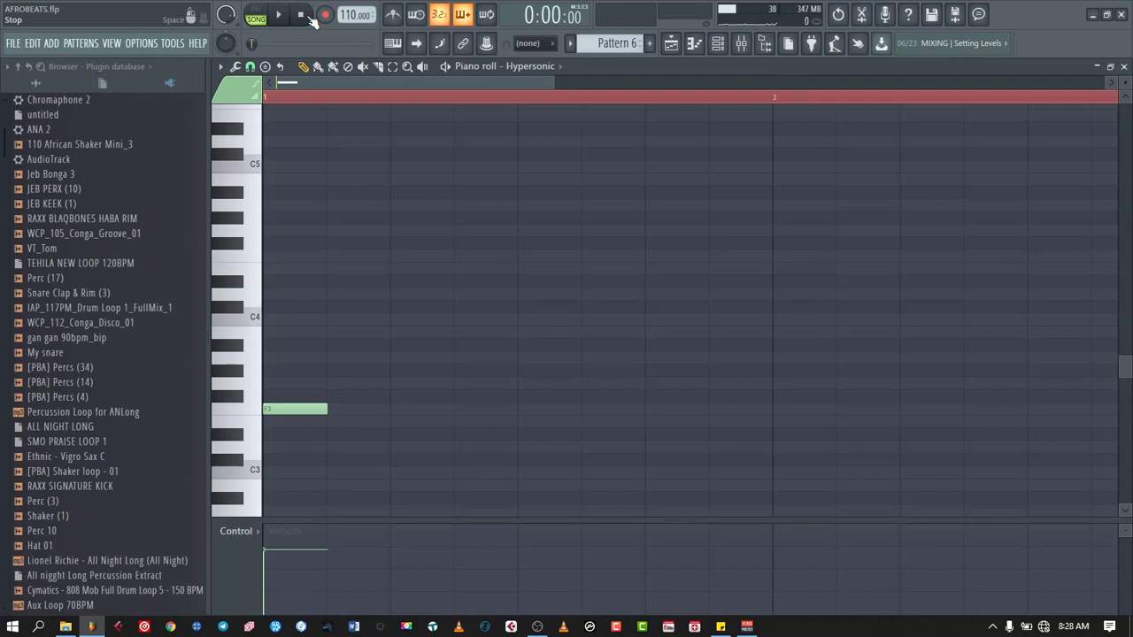
click(278, 16)
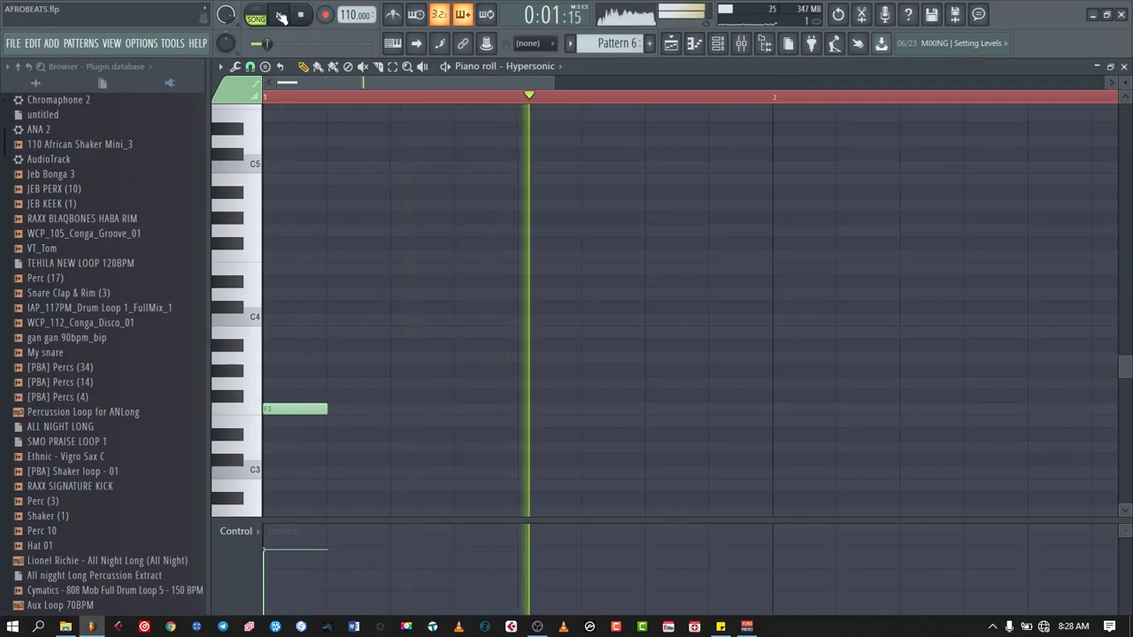
key(space)
key(space)
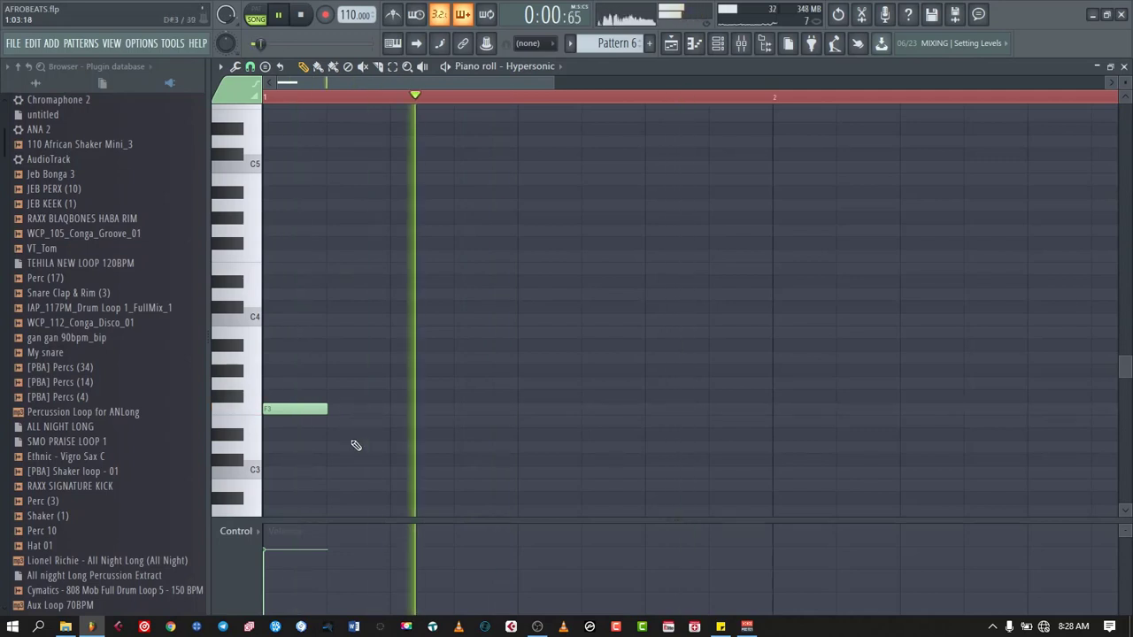
key(space)
key(space)
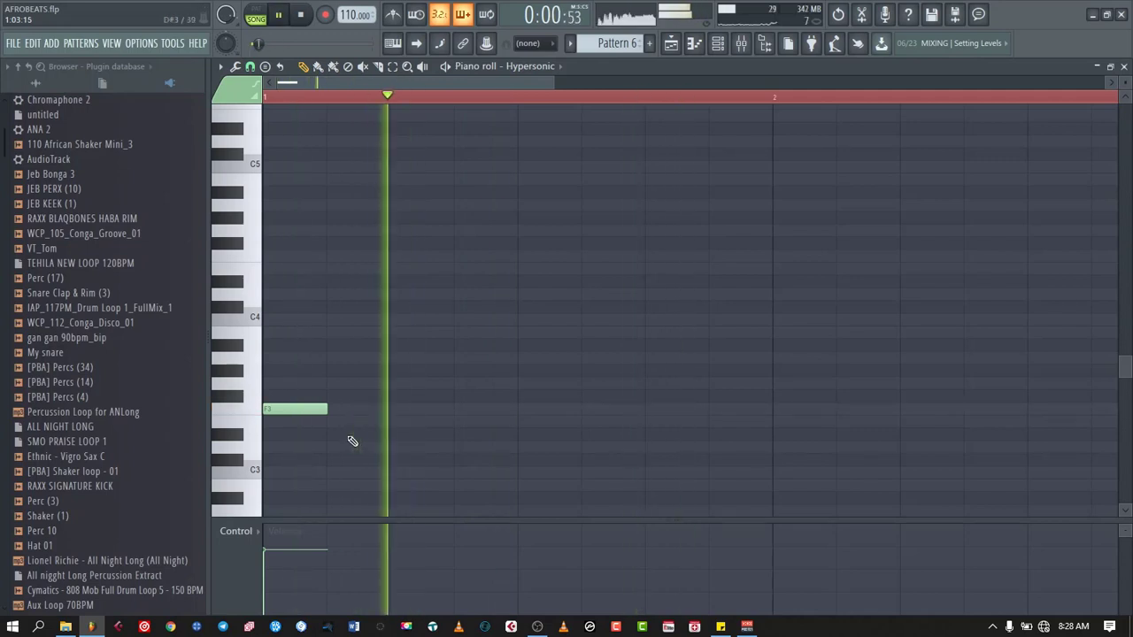
key(space)
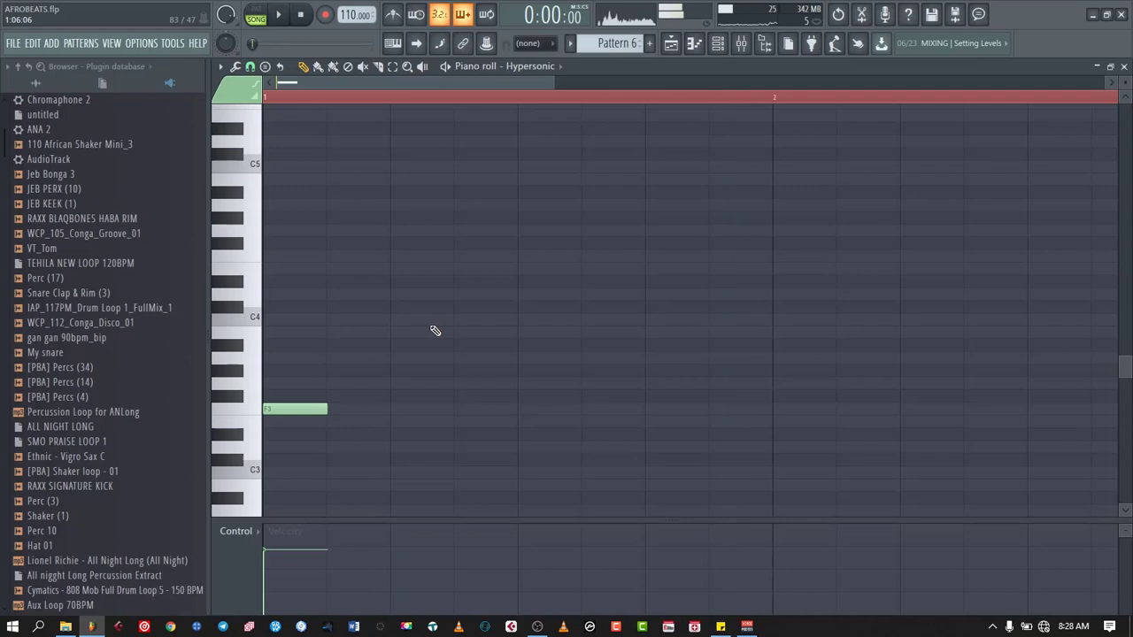
Add a second F3 one beat earlier, stretch the first F3, and insert a C4 just before the second F3.
click(648, 412)
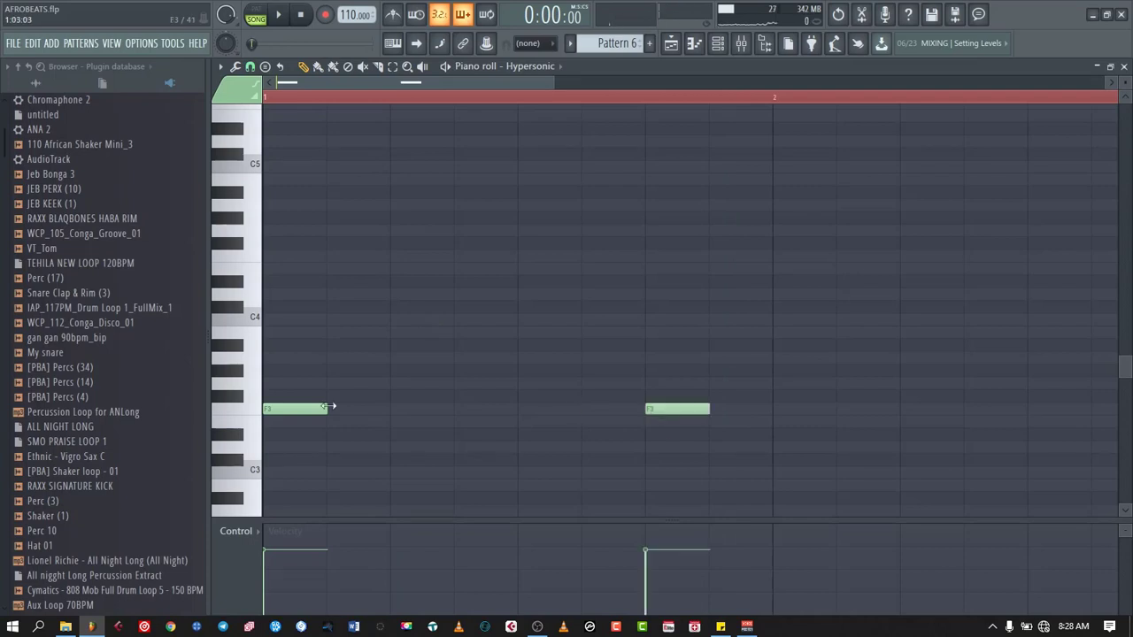
drag(329, 407, 409, 408)
key(space)
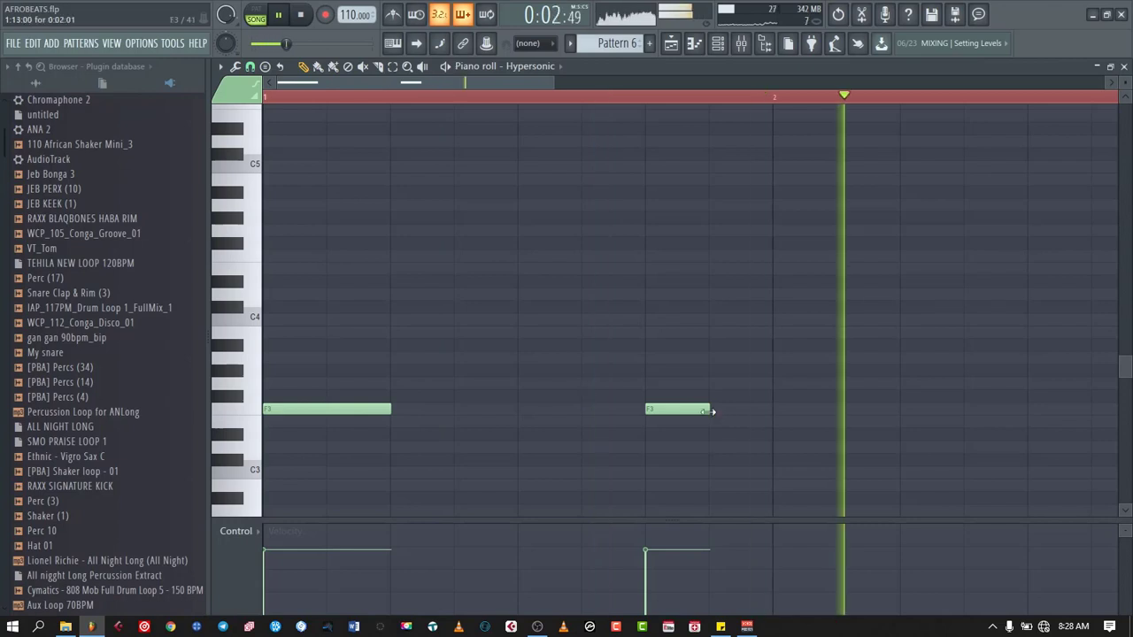
key(space)
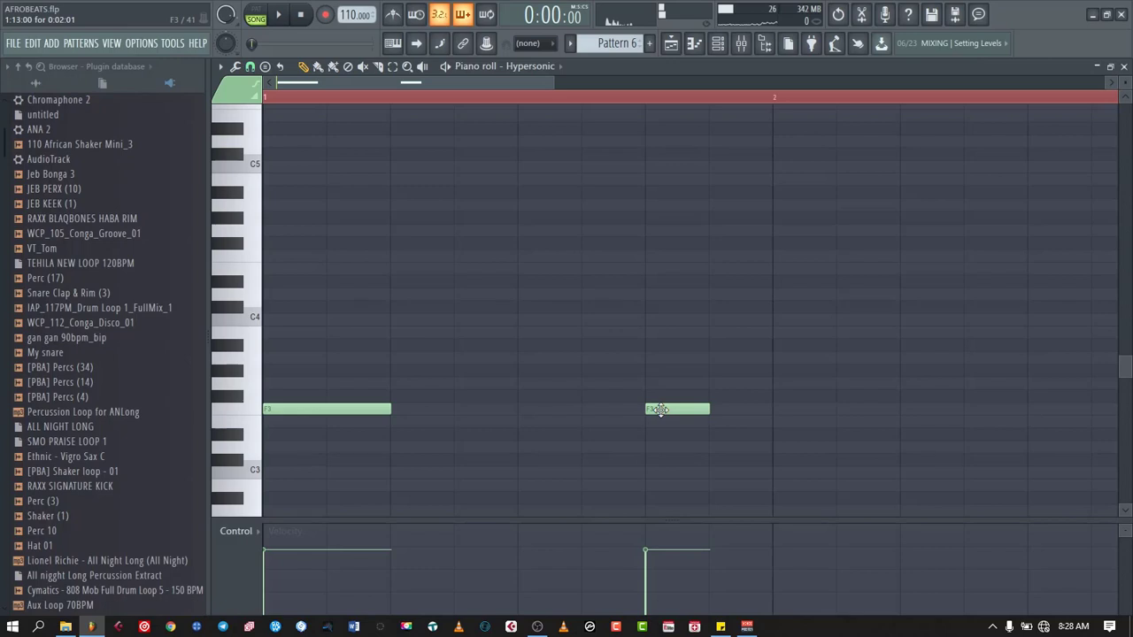
drag(660, 410, 626, 404)
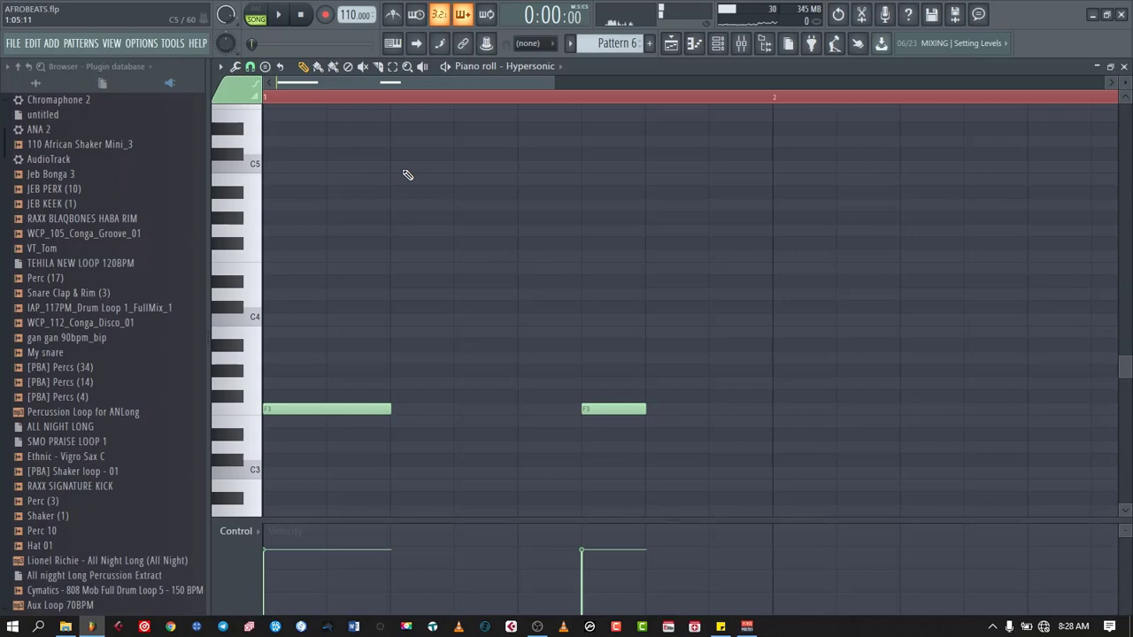
click(403, 295)
drag(403, 304, 409, 333)
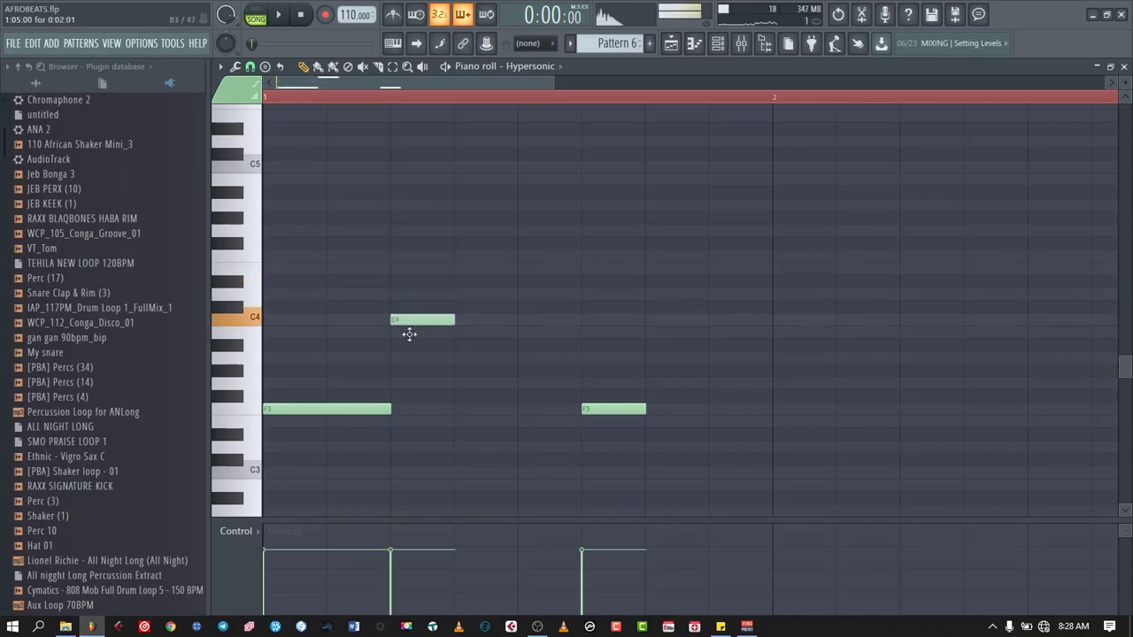
key(space)
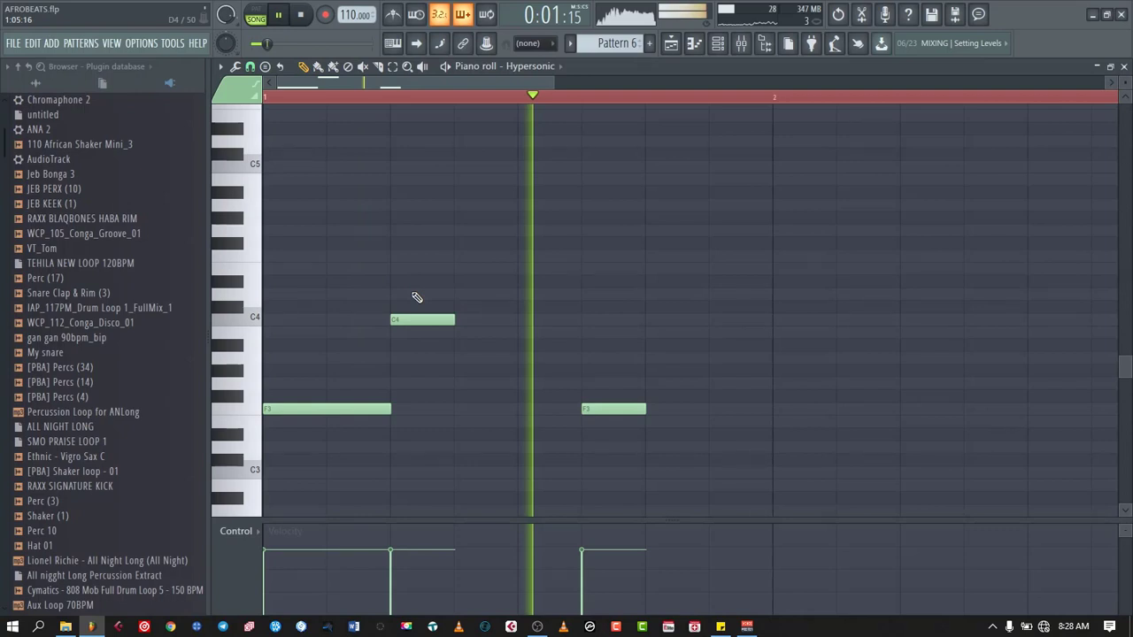
drag(423, 319, 551, 319)
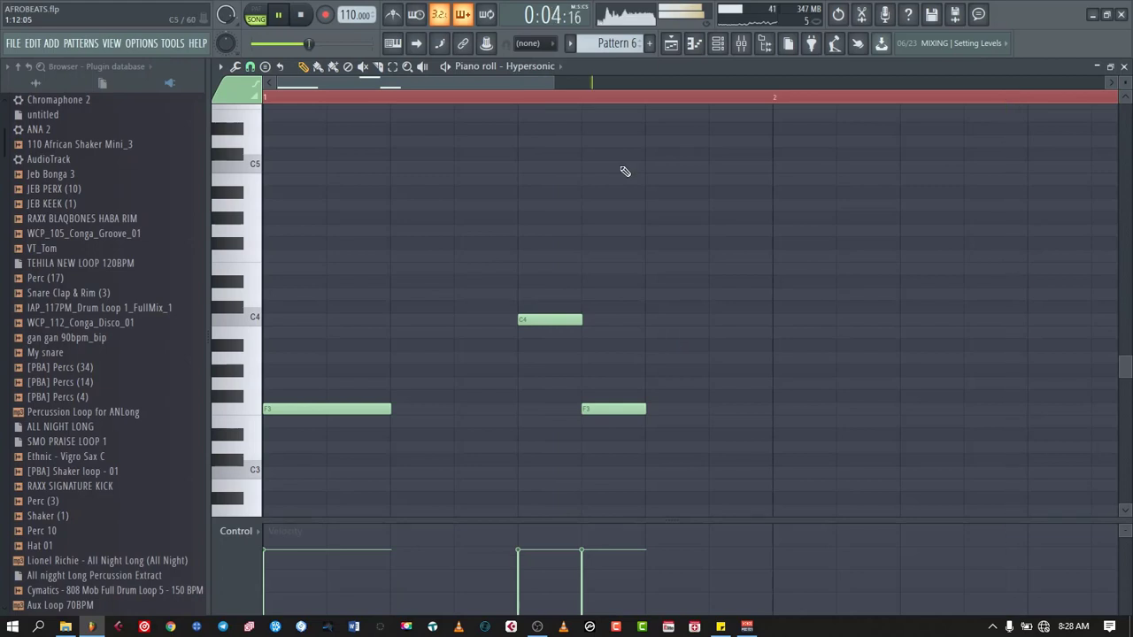
drag(555, 83, 683, 53)
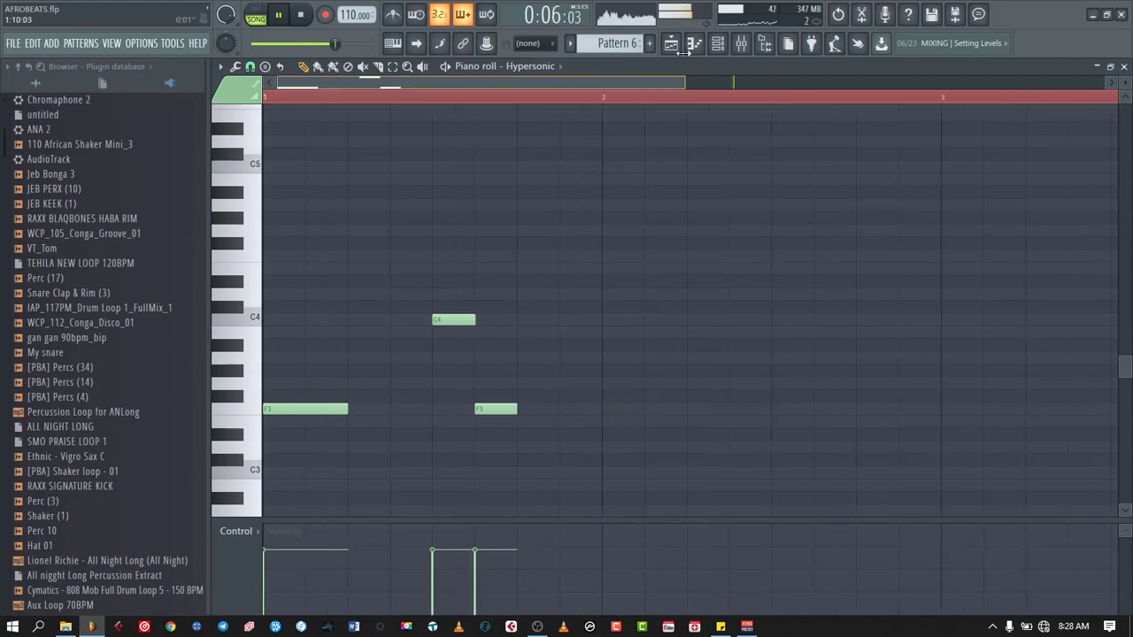
Raise the middle note to F4 and add a G4 note later in the bar.
key(F5)
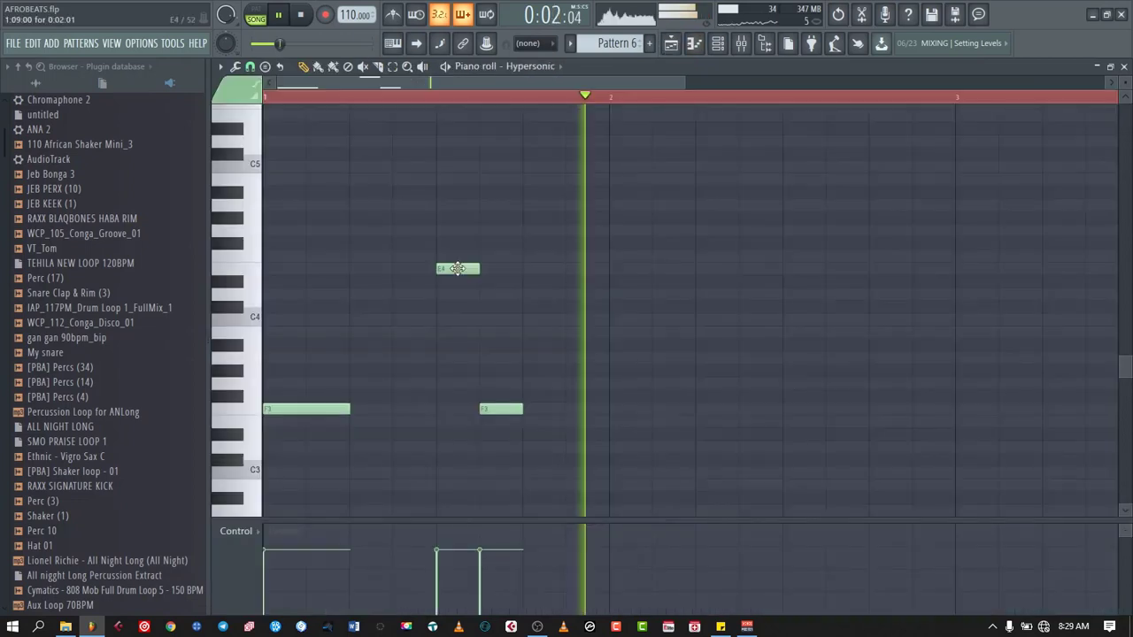
drag(456, 268, 460, 256)
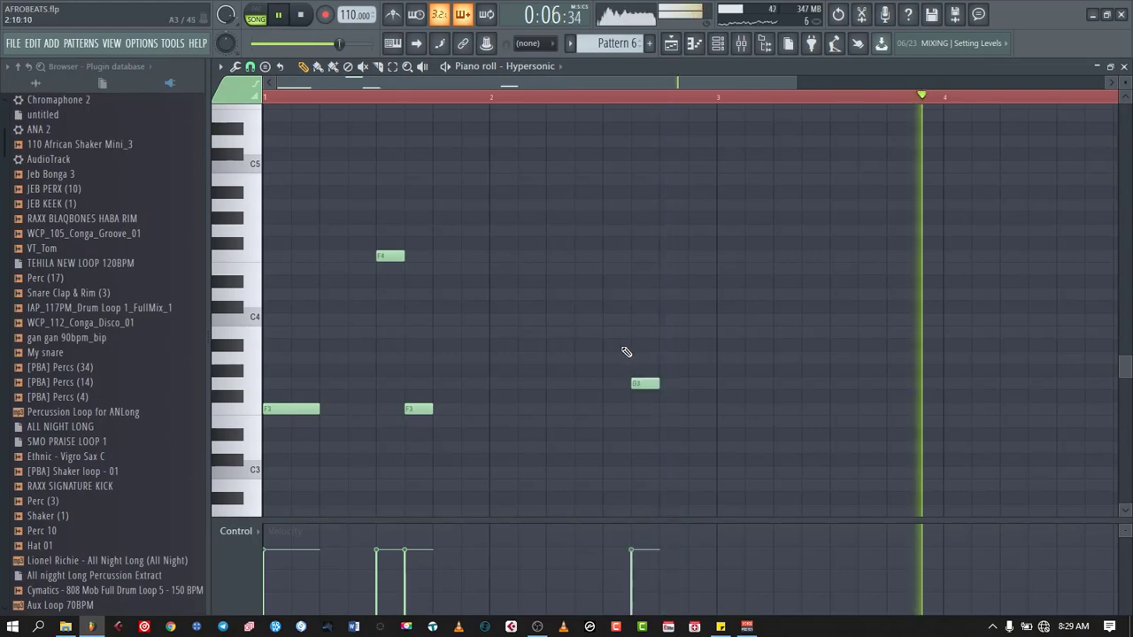
key(space)
click(606, 269)
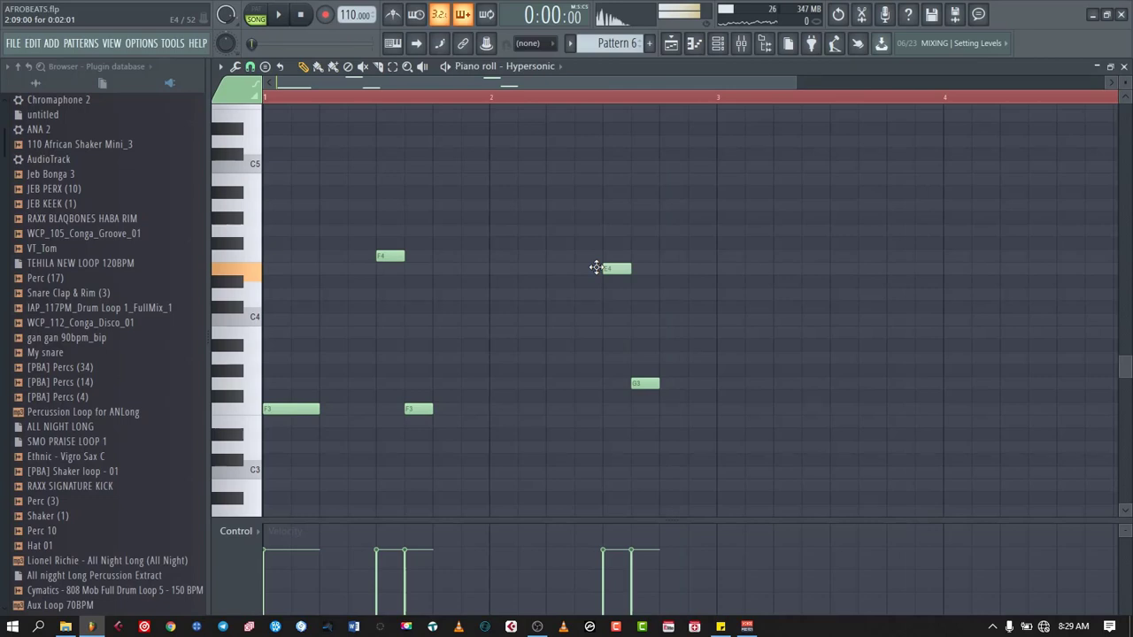
drag(595, 267, 596, 229)
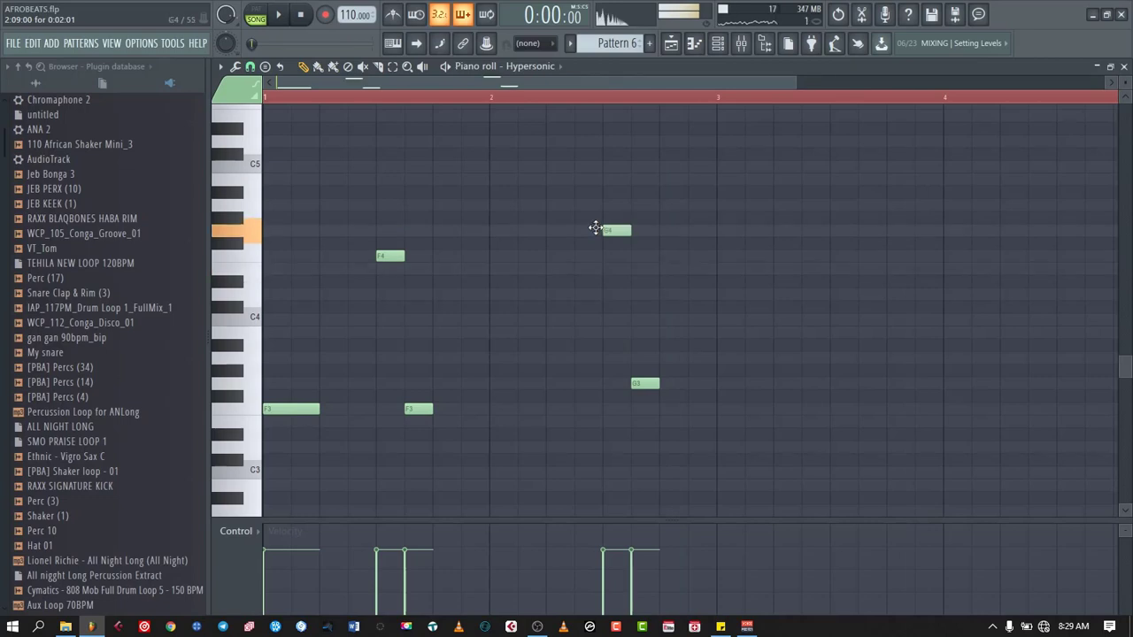
key(space)
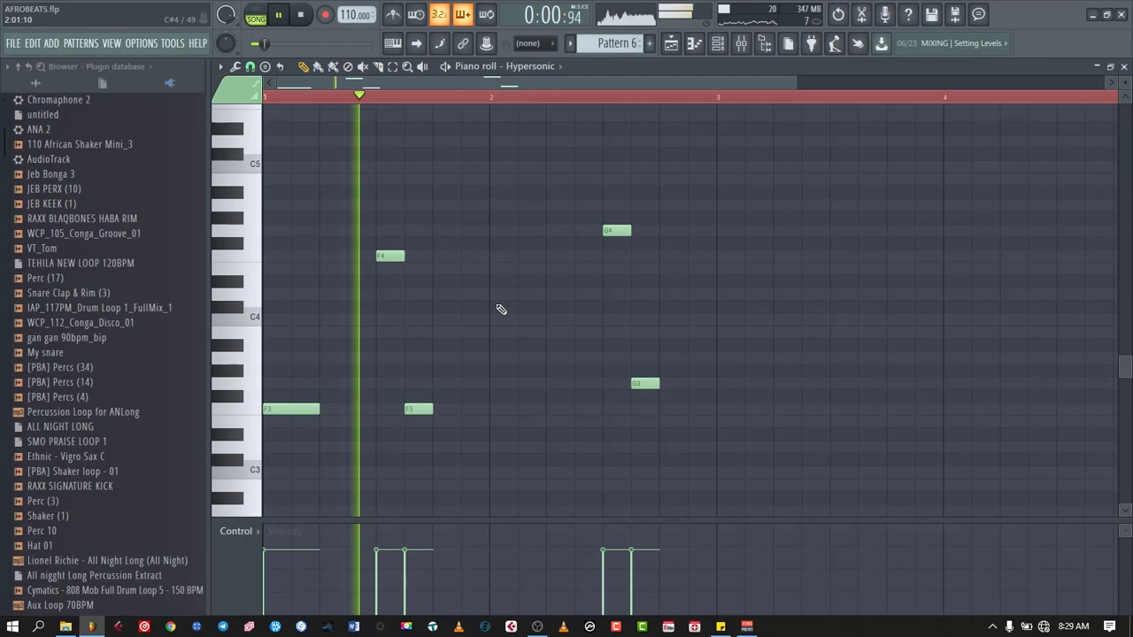
key(space)
Add a run of three D4 notes before the G4 and audition them.
click(528, 295)
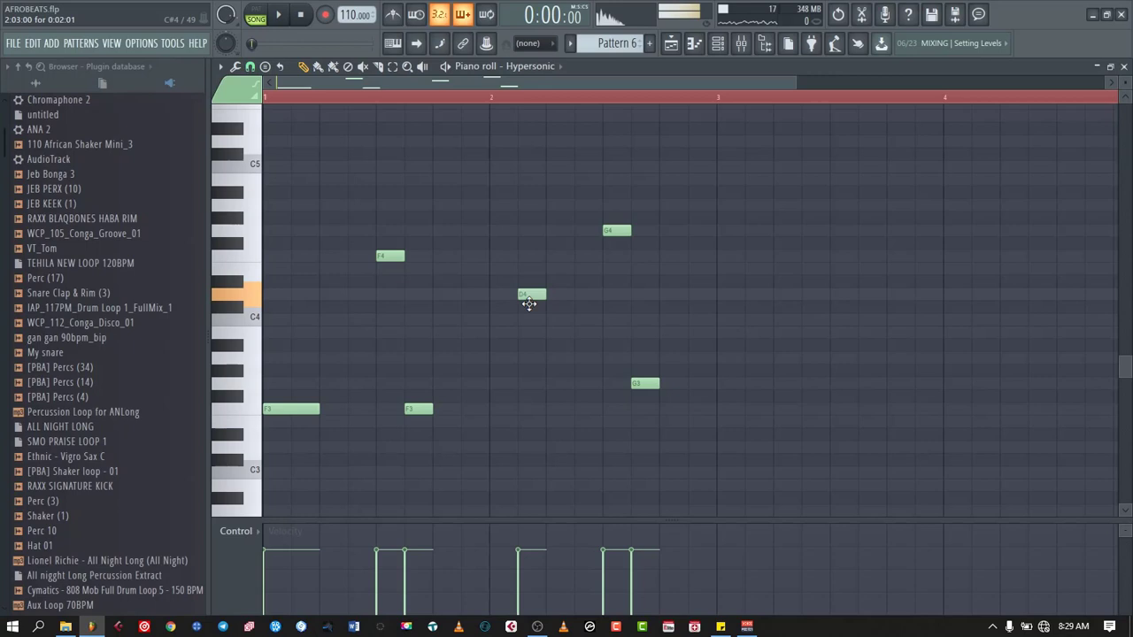
click(555, 295)
click(580, 295)
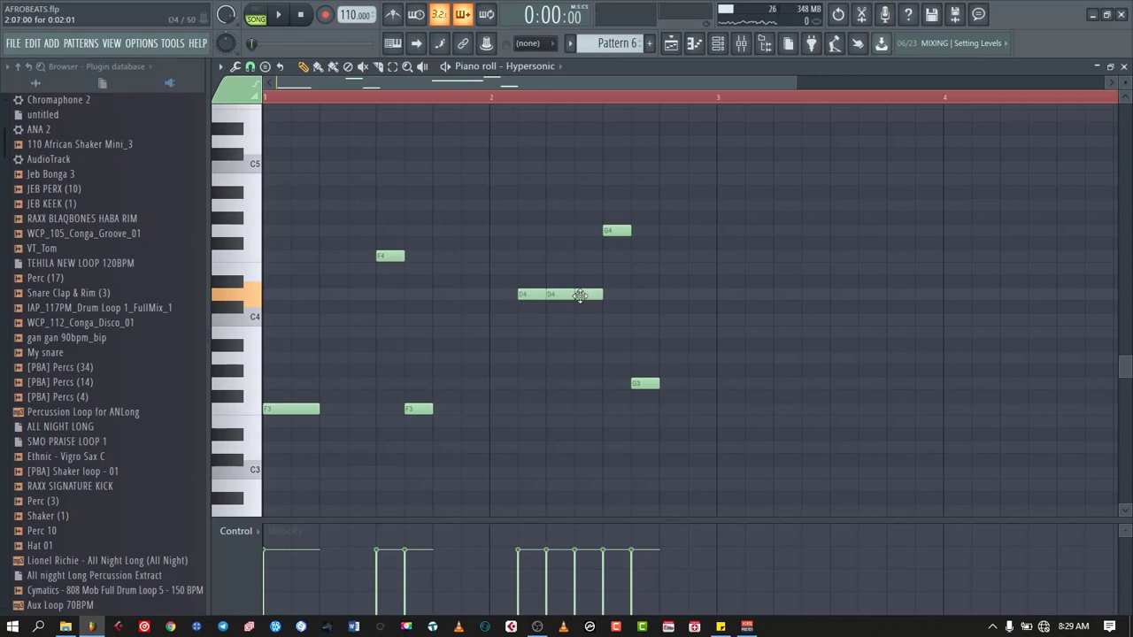
key(space)
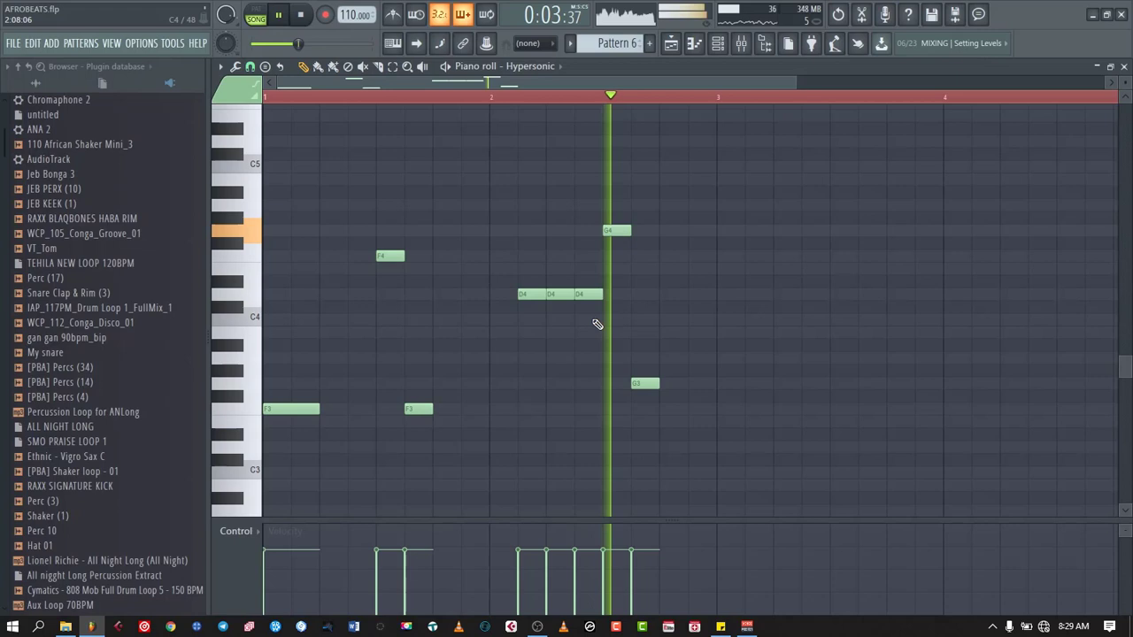
Delete two of the three D4 notes, keeping one, and close the piano roll.
drag(597, 325, 537, 294)
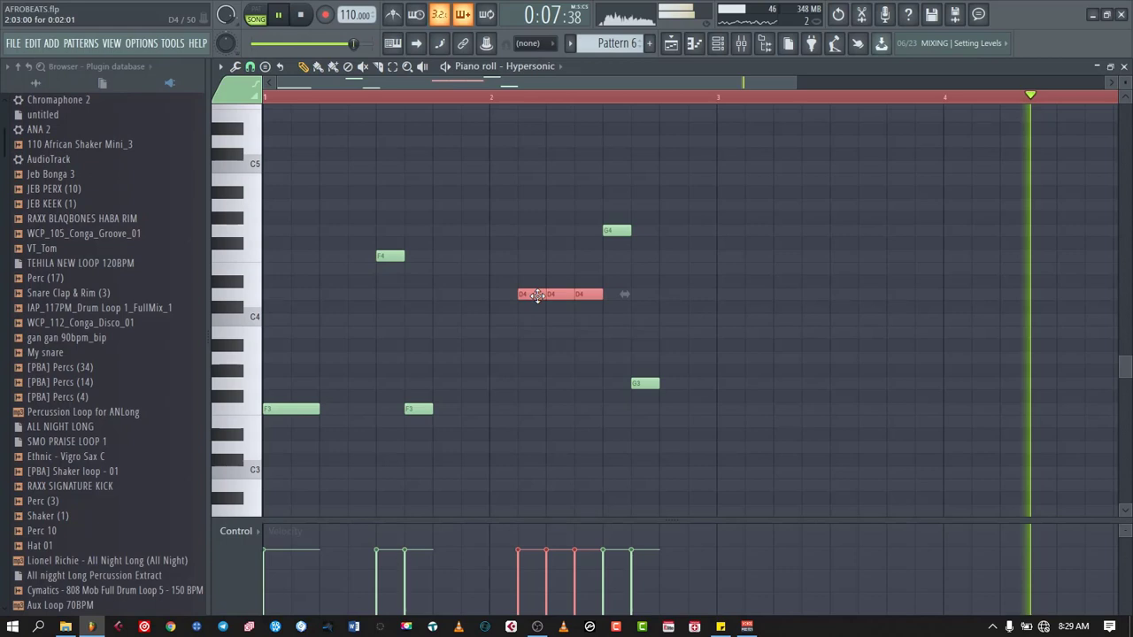
right_click(531, 295)
right_click(560, 295)
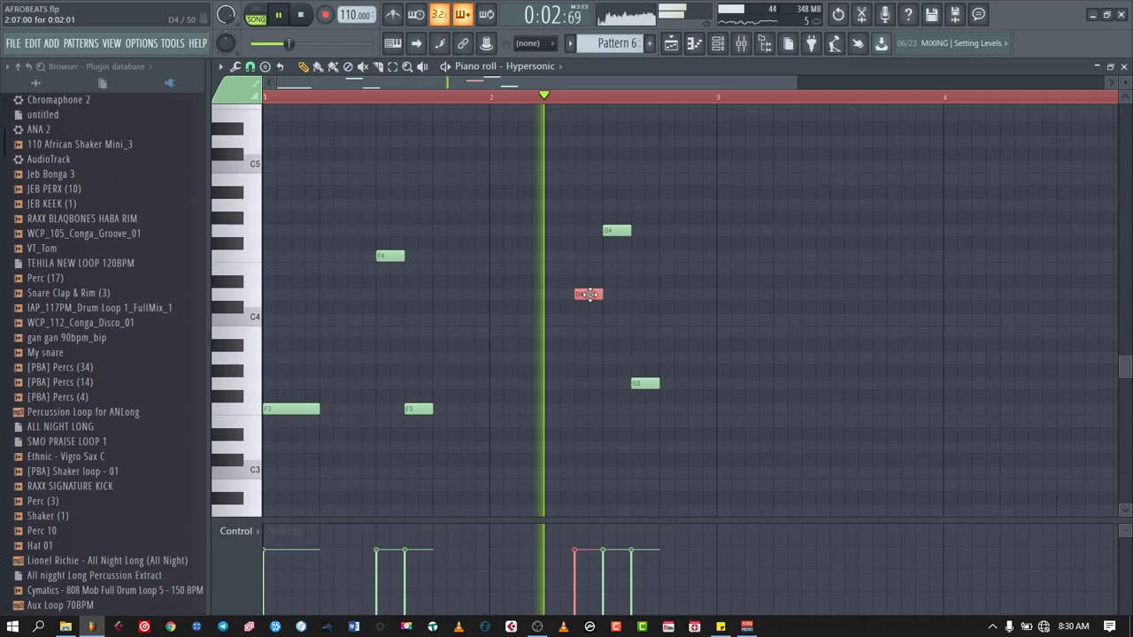
key(space)
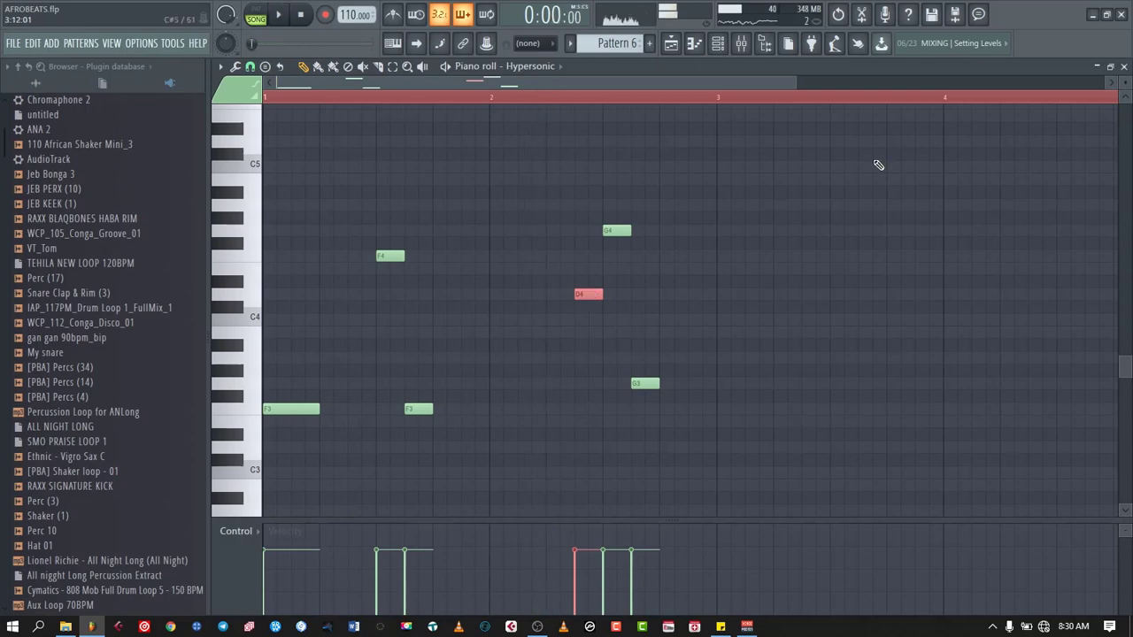
click(1124, 67)
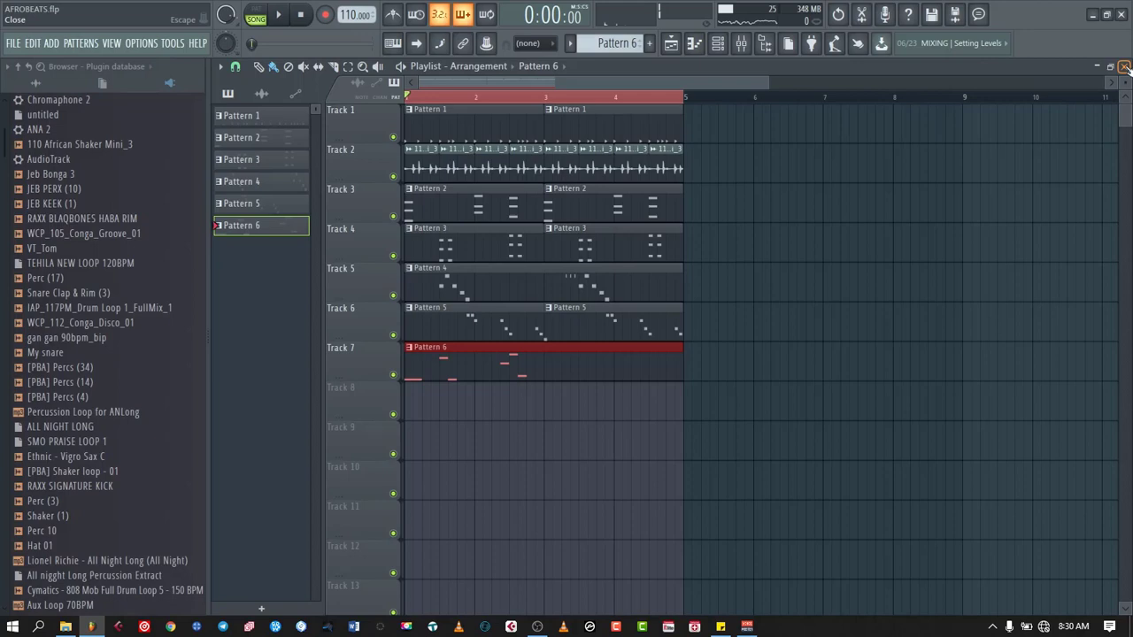
Duplicate the Pattern 6 clip on Track 7 into bar 3 with Ctrl+B and play the arrangement.
key(ctrl+b)
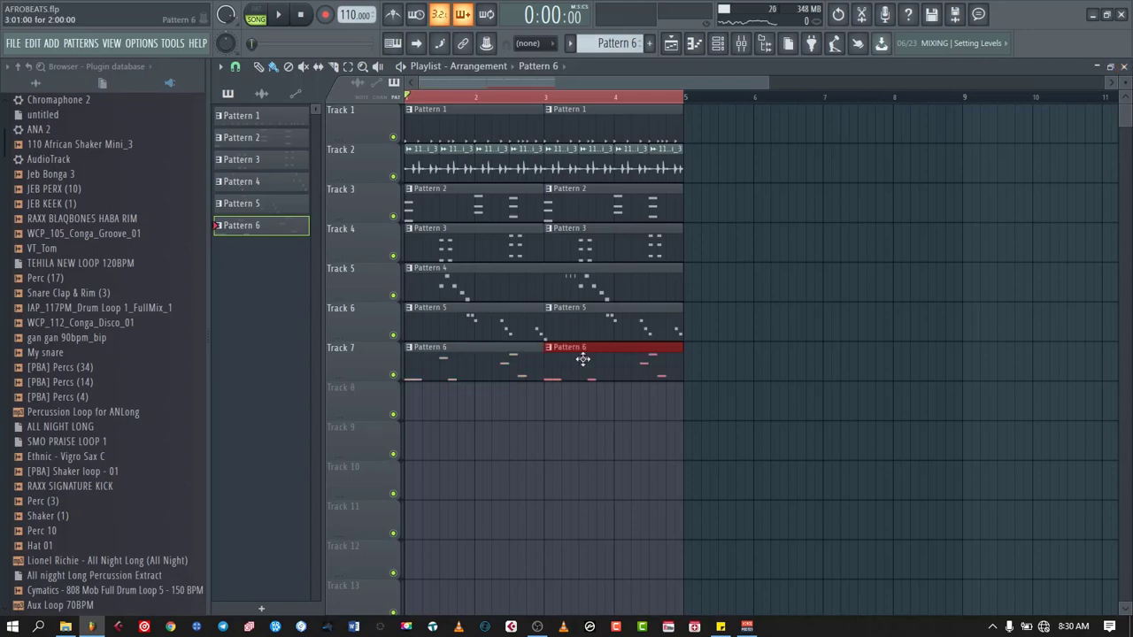
key(space)
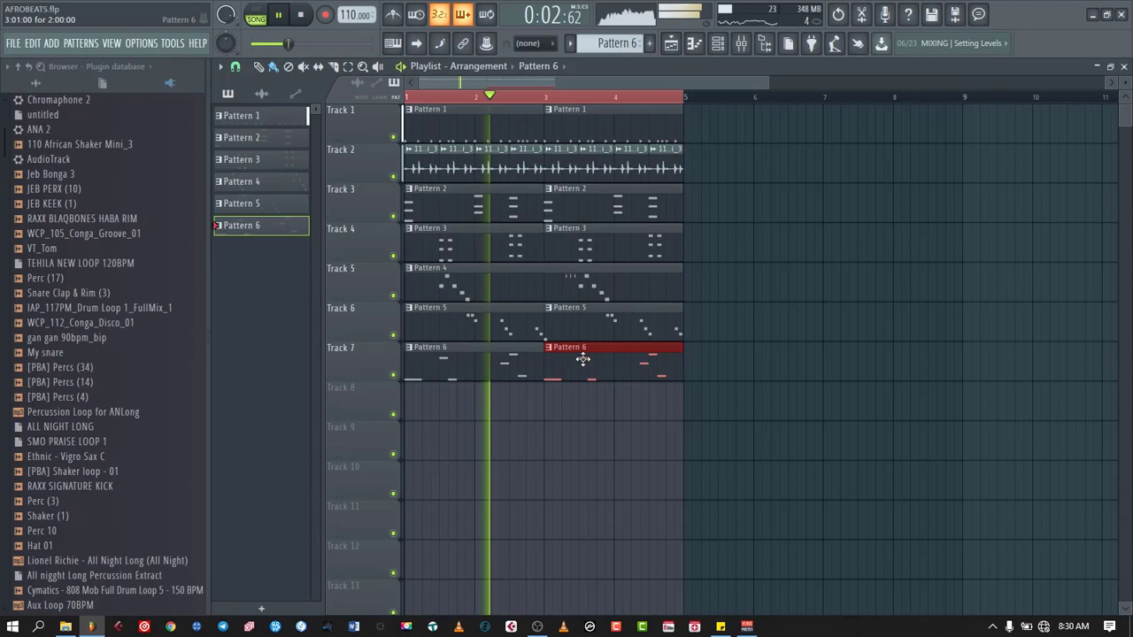
key(space)
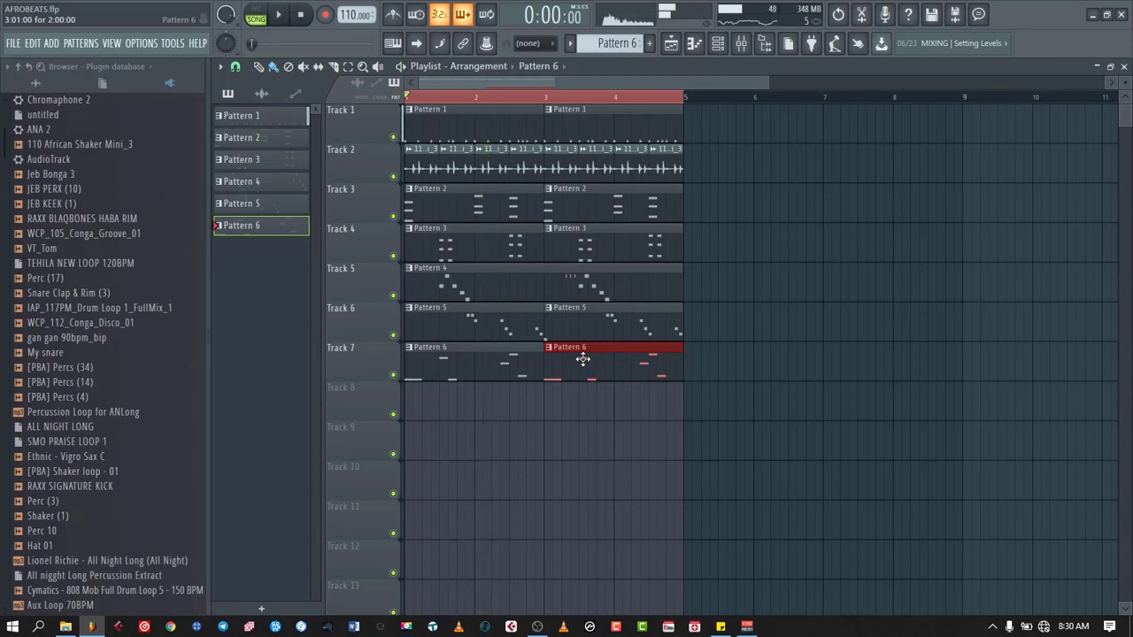